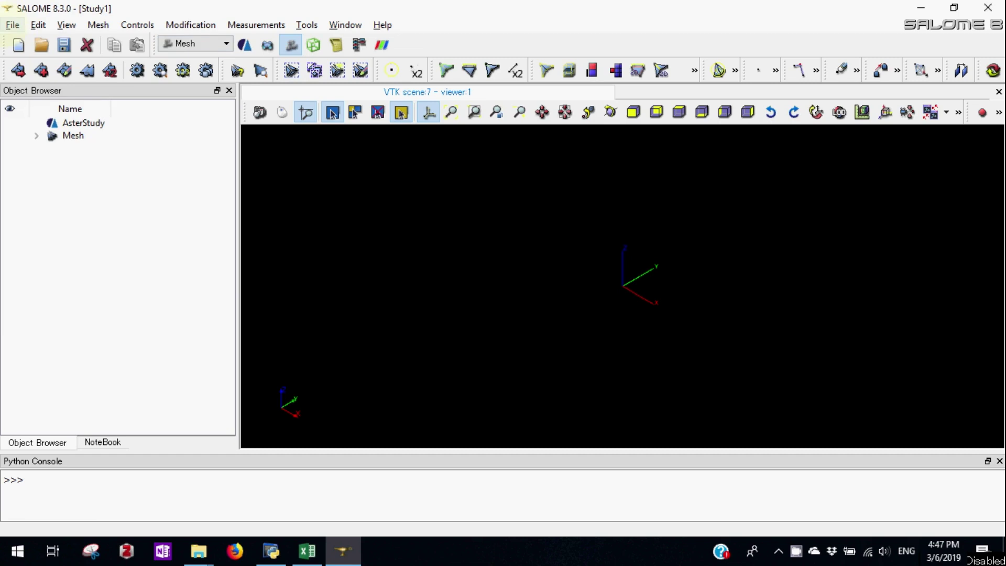
# Start a new study, closing the active one without saving, and activate the Geometry module
pyautogui.click(12, 25)
pyautogui.click(21, 40)
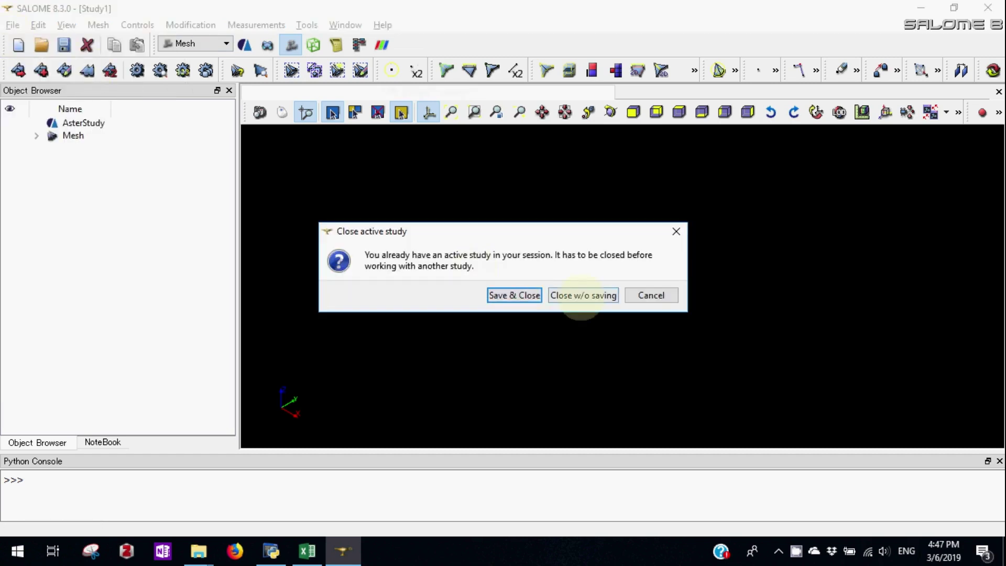
pyautogui.click(582, 295)
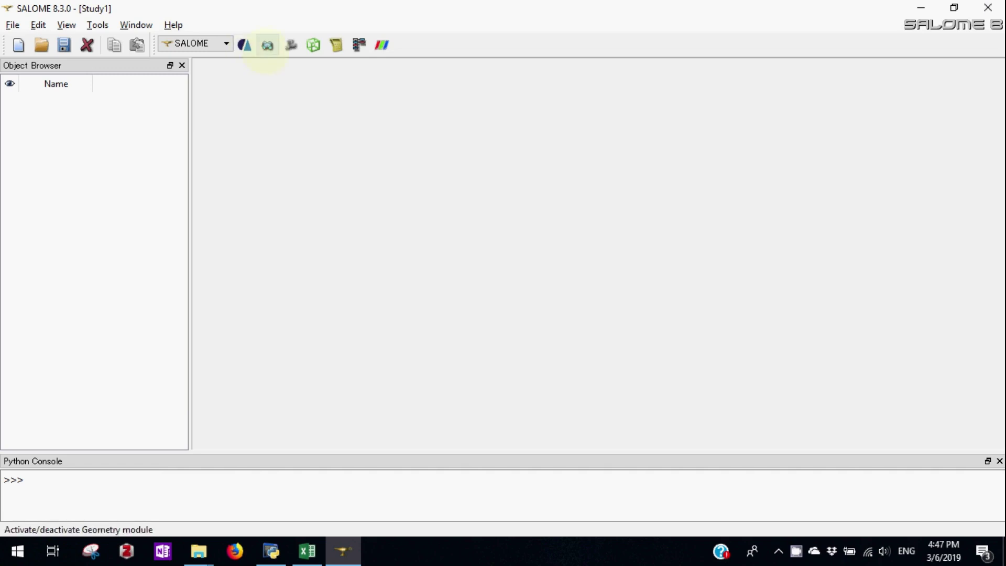
pyautogui.click(267, 45)
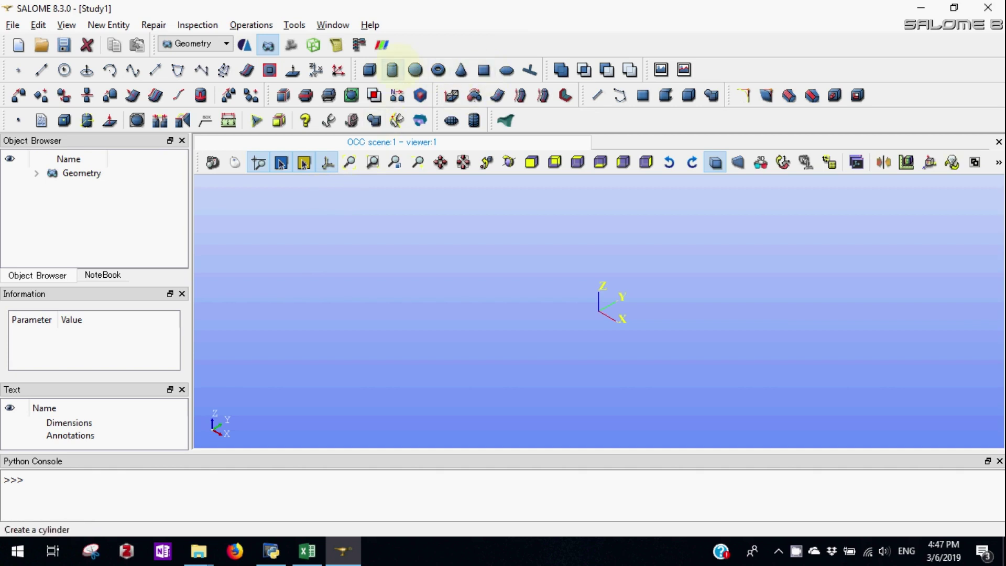
# Create a cylinder at the origin with radius 0.01 and height 0.3, and fit it in the view
pyautogui.click(391, 70)
pyautogui.press('Tab')
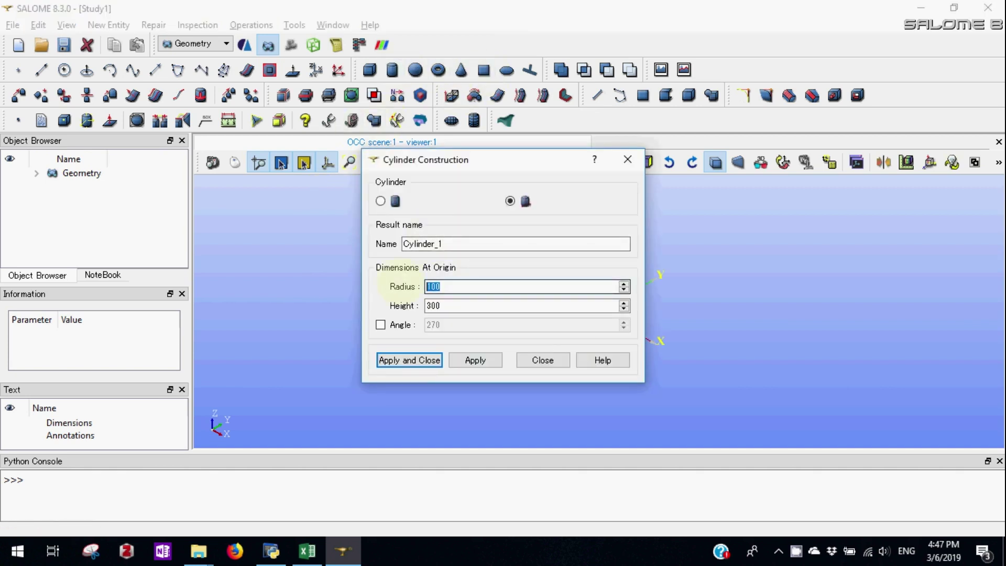
pyautogui.write('0')
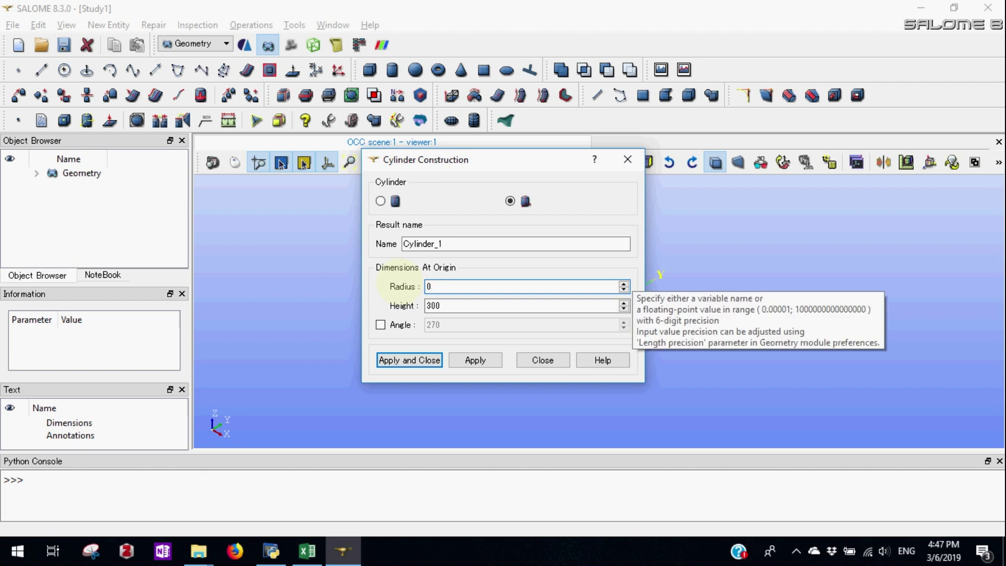
pyautogui.write('.01')
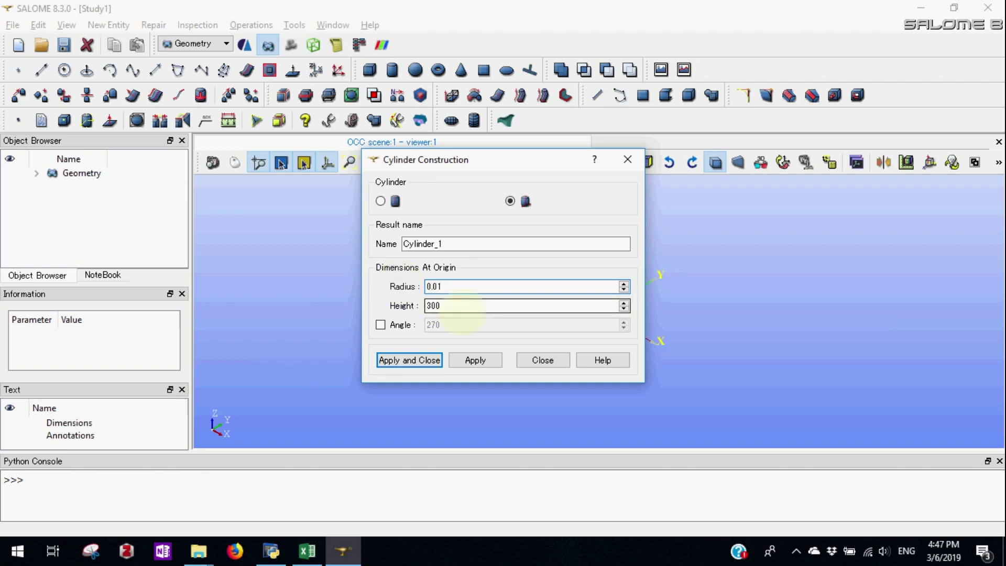
pyautogui.press('Tab')
pyautogui.write('0')
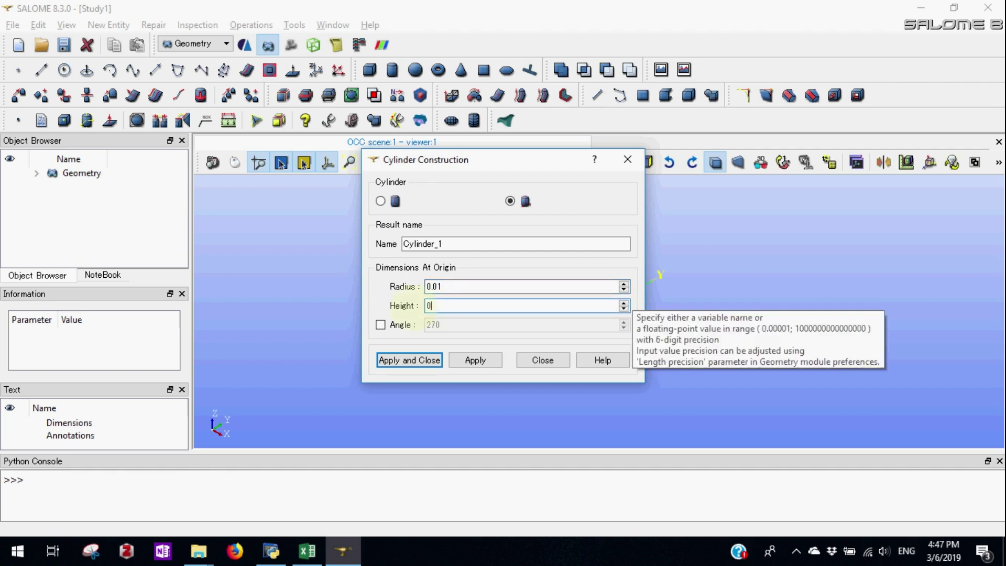
pyautogui.write('.3')
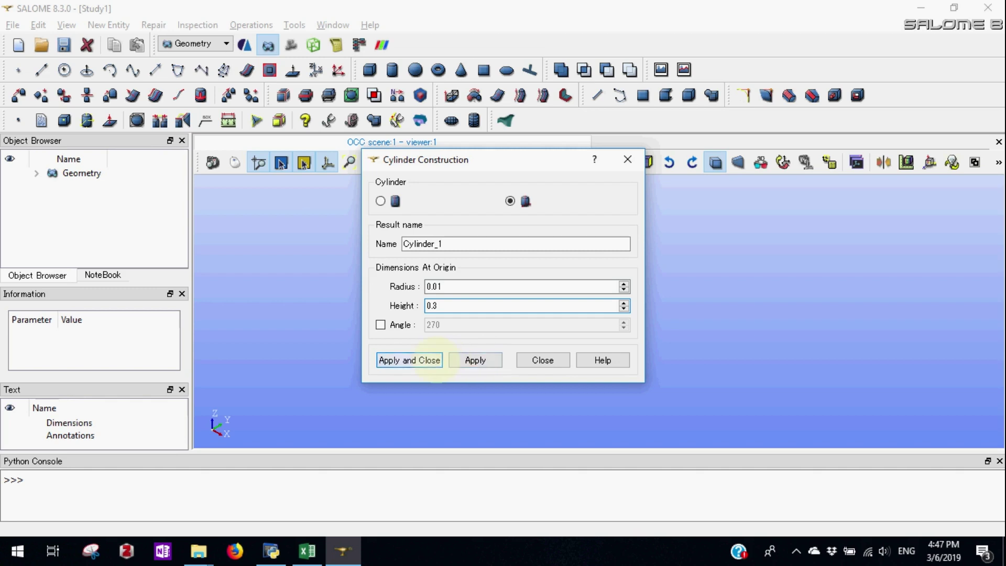
pyautogui.click(438, 360)
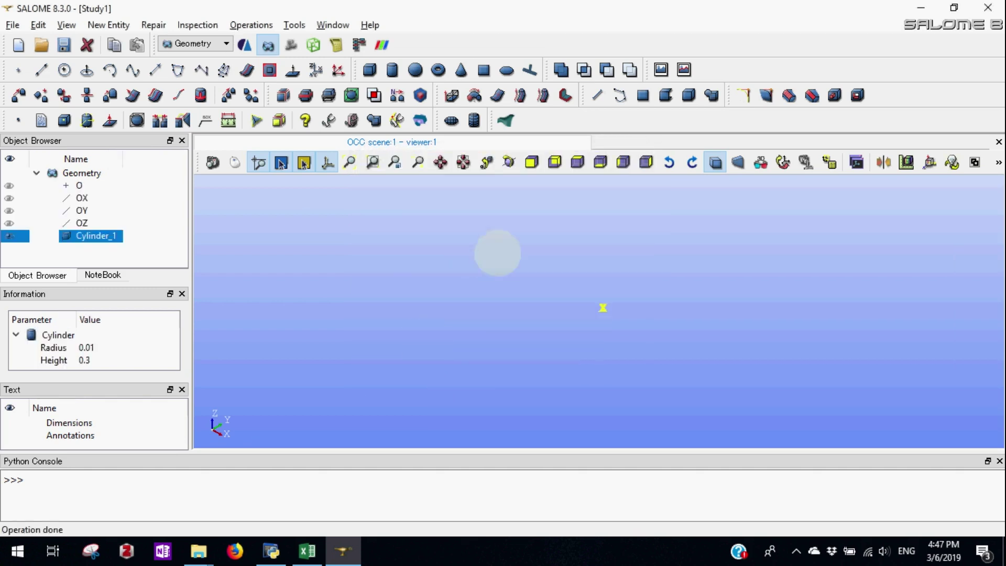
pyautogui.click(463, 163)
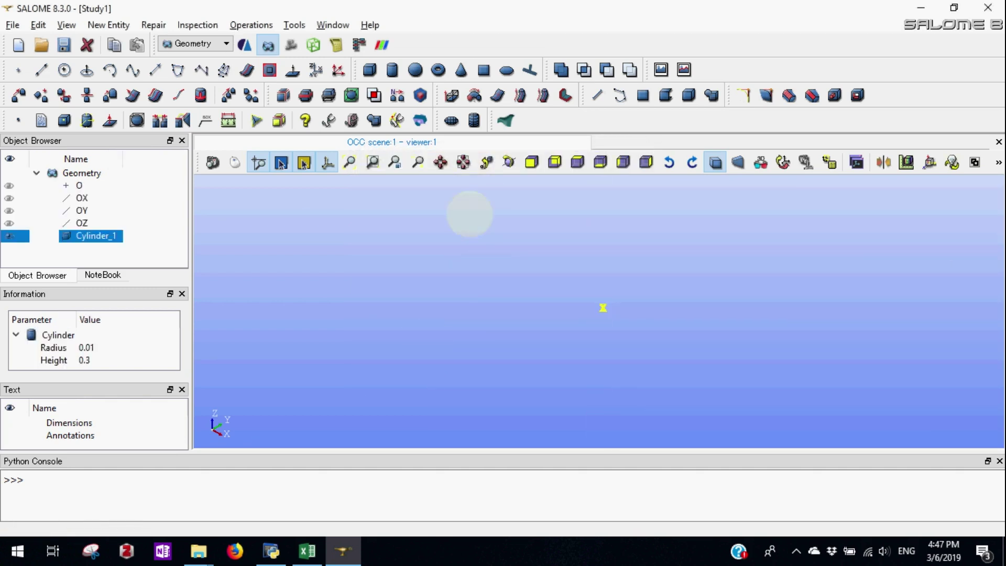
pyautogui.click(441, 162)
pyautogui.moveTo(496, 292); pyautogui.dragTo(482, 307)
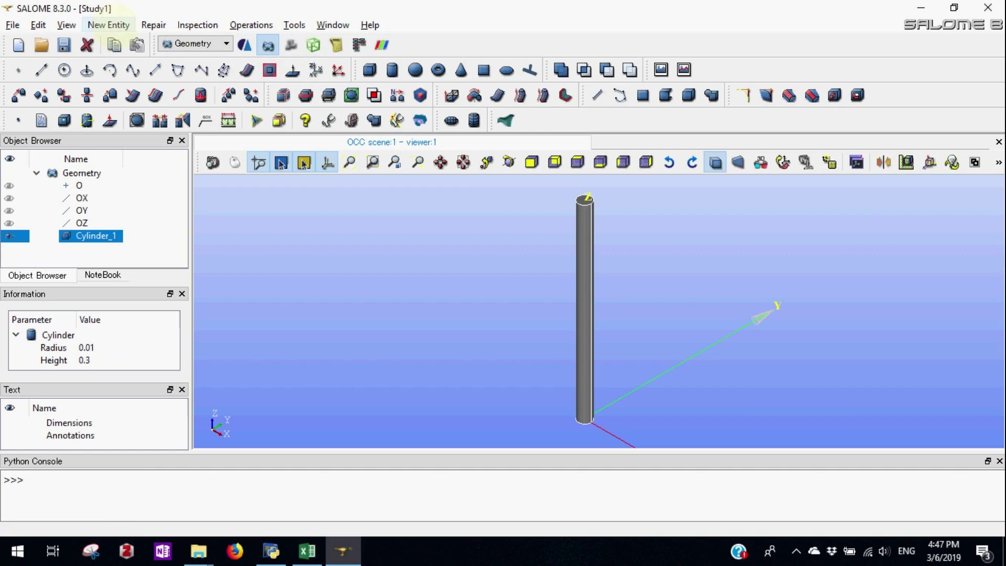
# Create a face group named Group_loadingFace from the cylinder's top end face
pyautogui.click(108, 25)
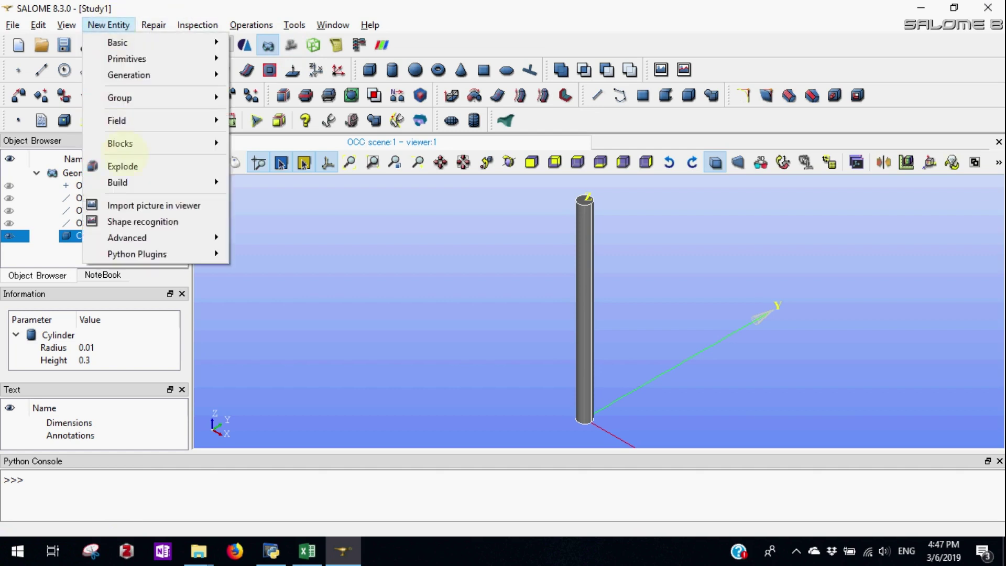
pyautogui.moveTo(149, 99)
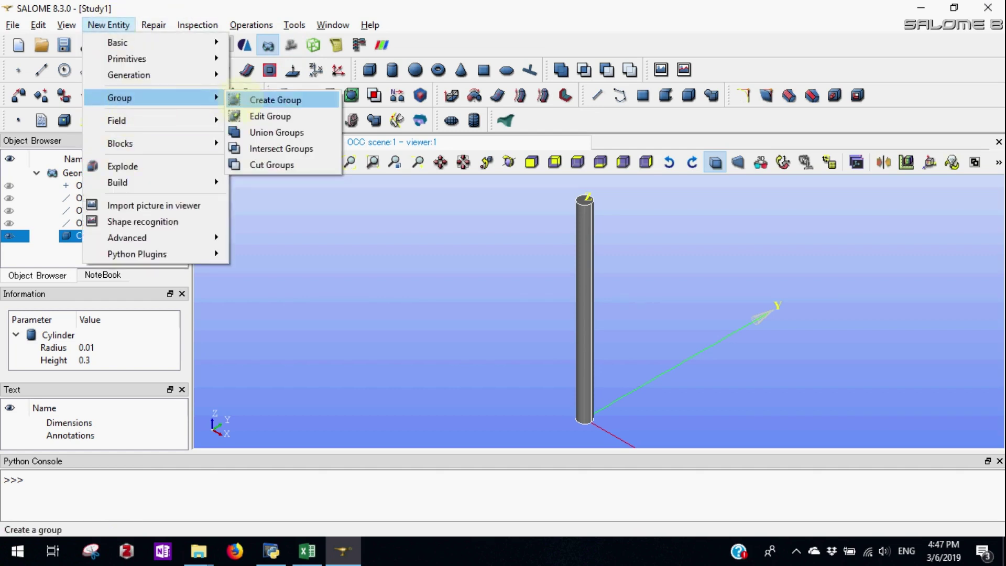
pyautogui.click(247, 99)
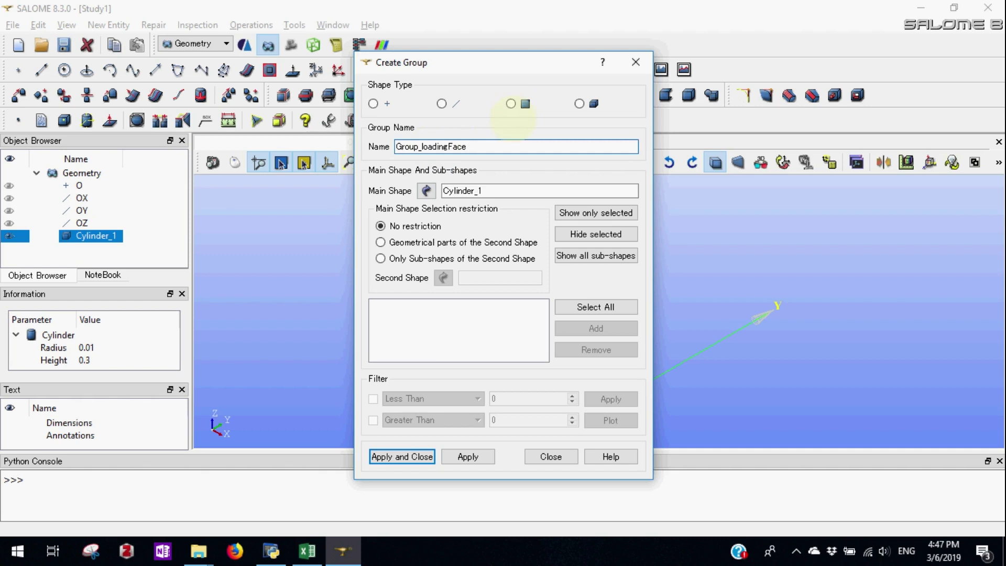
pyautogui.click(510, 103)
pyautogui.moveTo(525, 69); pyautogui.dragTo(378, 119)
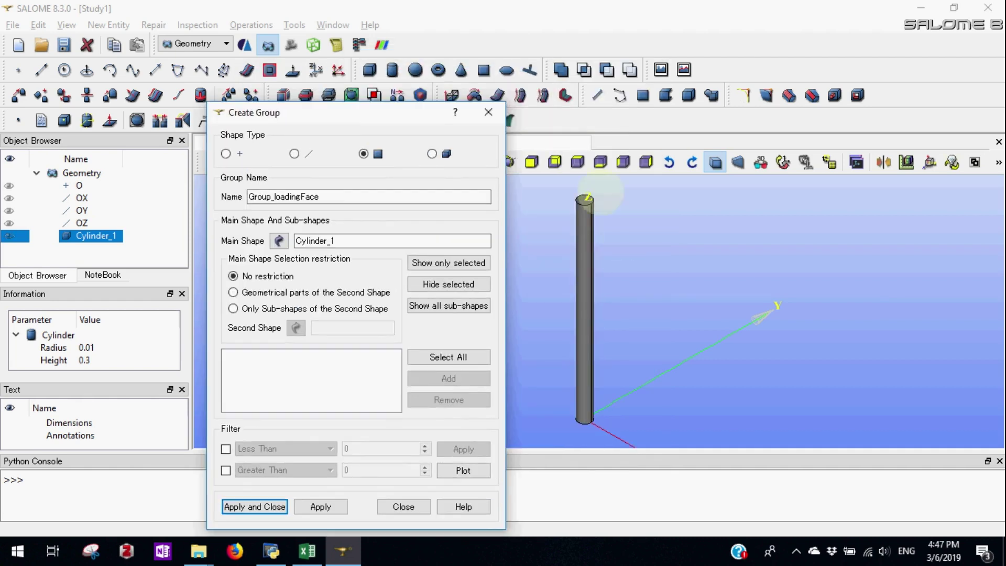
pyautogui.scroll(3, 584, 204)
pyautogui.click(582, 204)
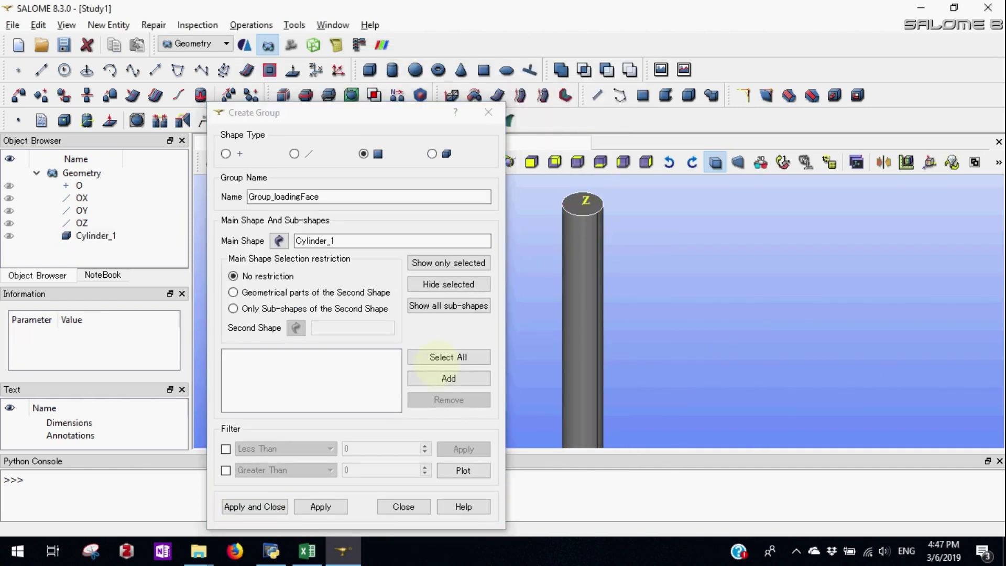
pyautogui.click(448, 378)
pyautogui.moveTo(365, 119); pyautogui.dragTo(381, 55)
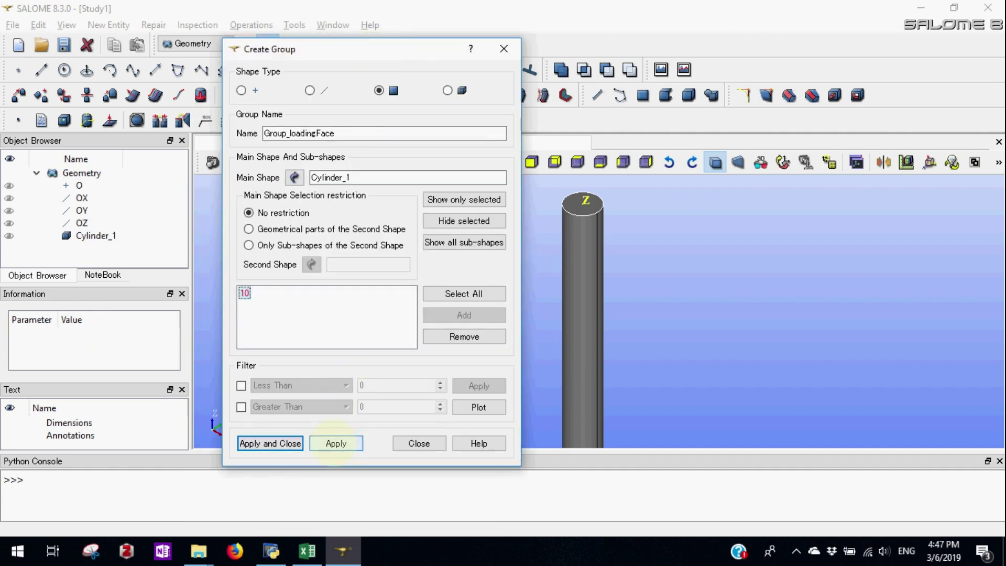
pyautogui.click(335, 443)
# Create a face group named Group_supportFace from the cylinder's bottom end face
pyautogui.click(306, 133)
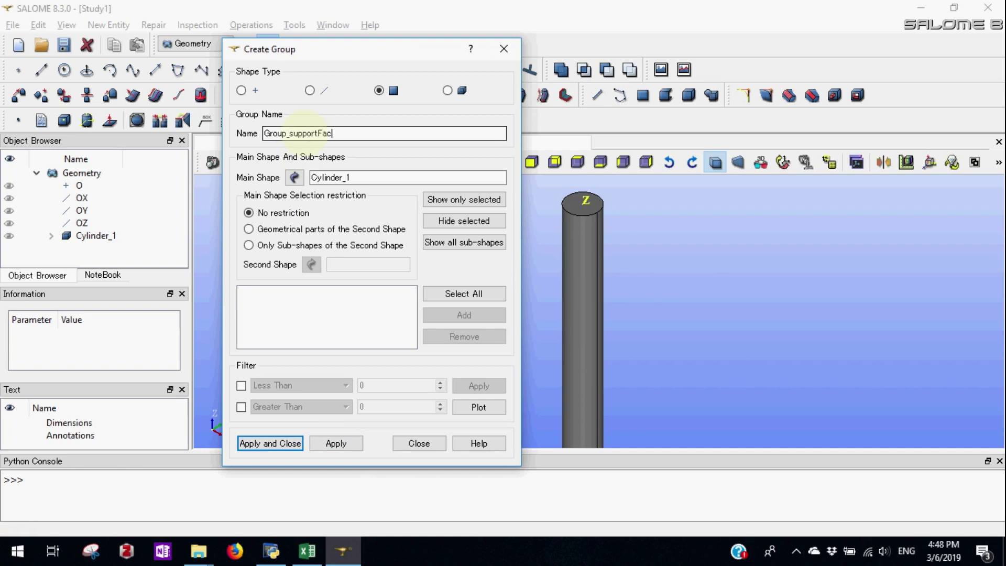
pyautogui.scroll(-5, 676, 244)
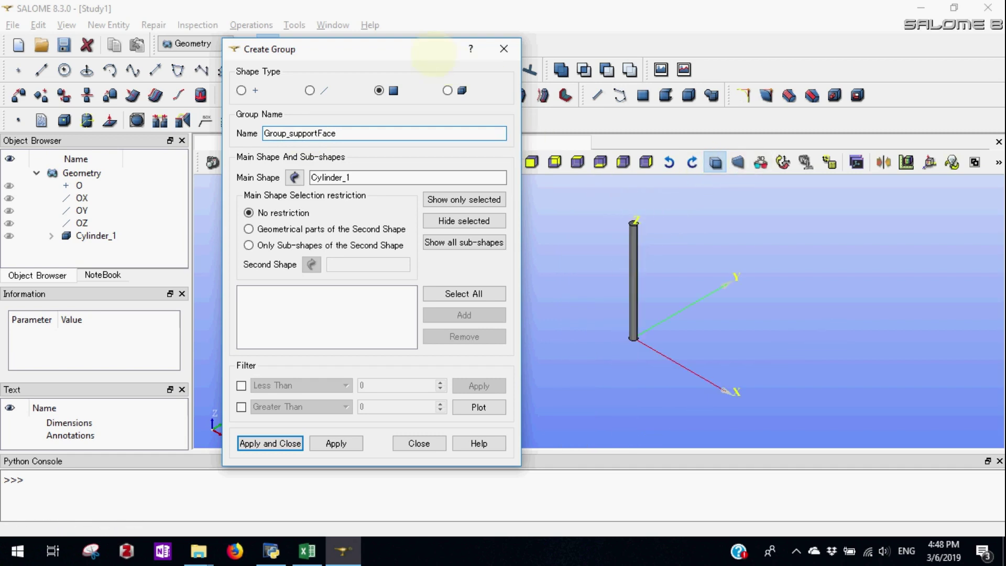
pyautogui.moveTo(435, 52); pyautogui.dragTo(380, 54)
pyautogui.click(508, 162)
pyautogui.moveTo(629, 332)
pyautogui.mouseDown()
pyautogui.moveTo(637, 282)
pyautogui.moveTo(635, 341)
pyautogui.mouseUp()
pyautogui.click(632, 336)
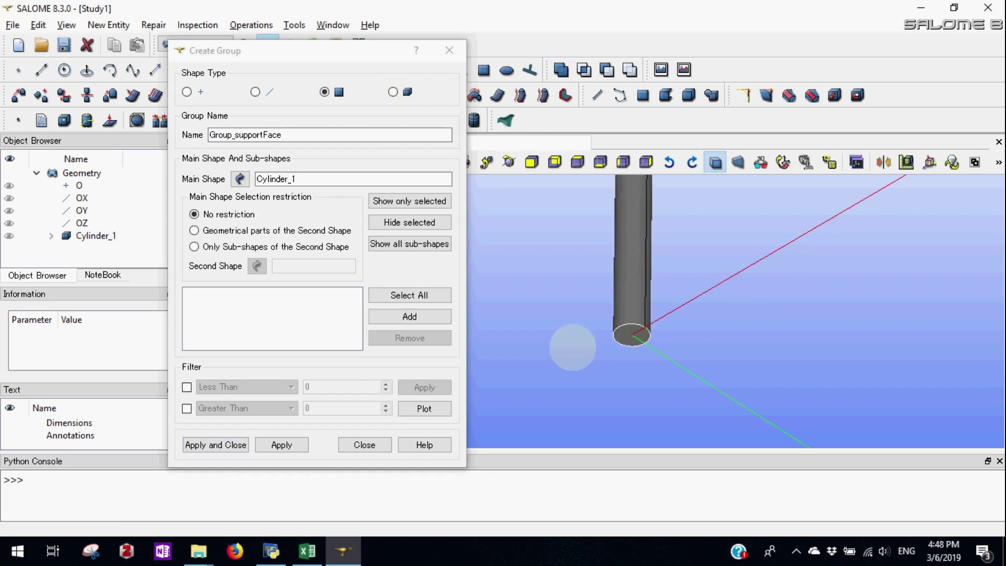
pyautogui.click(410, 316)
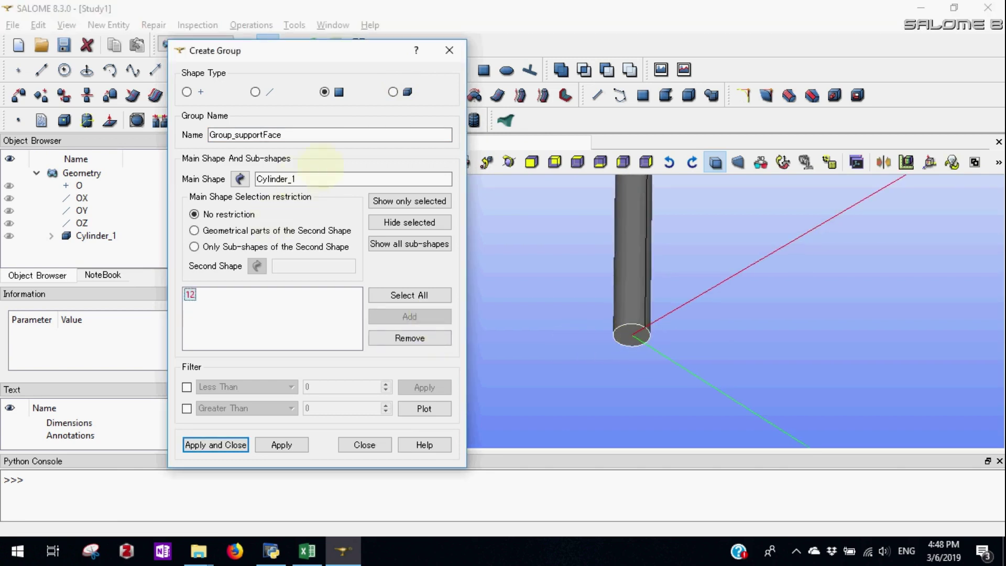
pyautogui.click(281, 444)
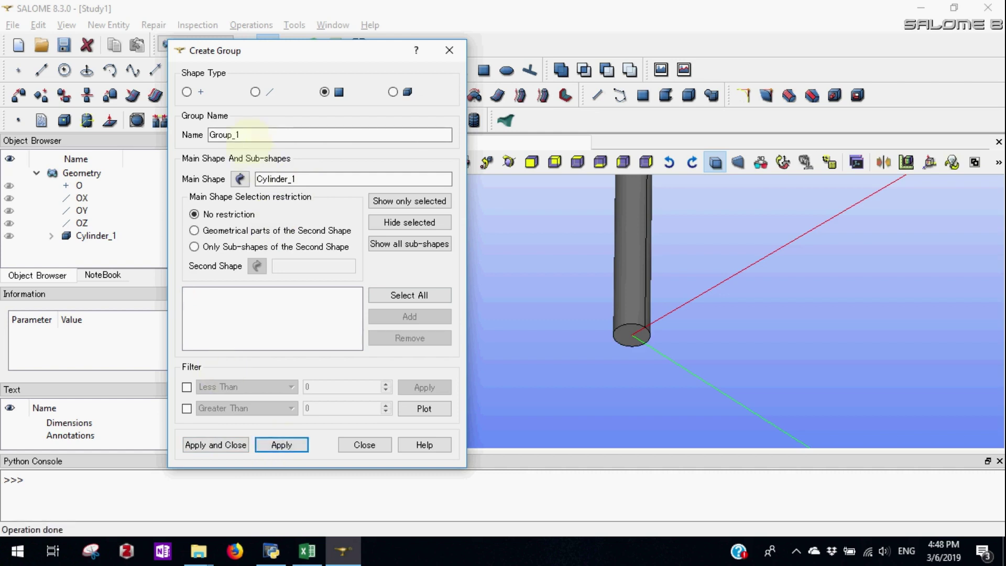
# Create a solid group named Group_steelRod containing the whole cylinder and finish group creation
pyautogui.click(254, 135)
pyautogui.press('BackSpace')
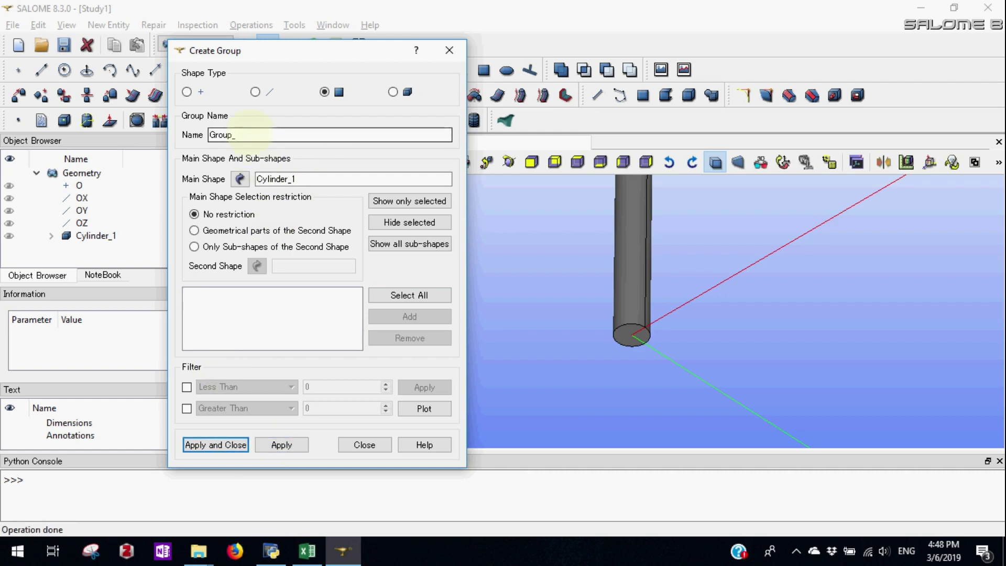
pyautogui.write('steelRod')
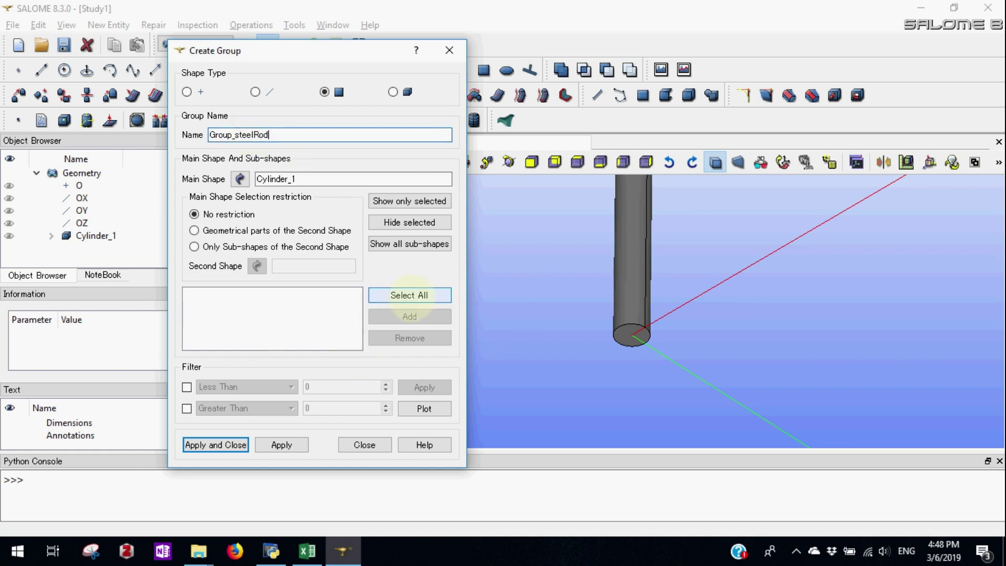
pyautogui.click(409, 296)
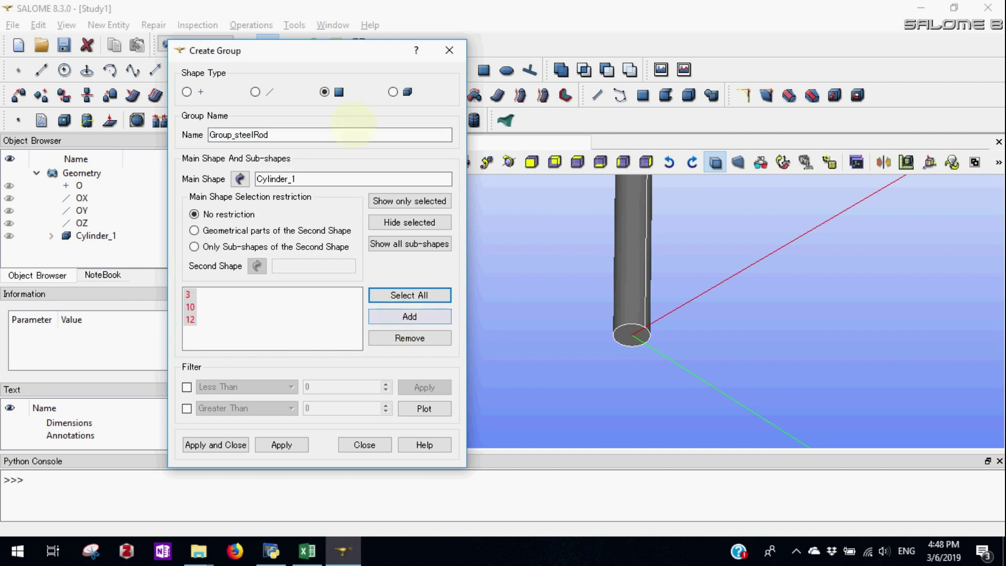
pyautogui.click(393, 92)
pyautogui.click(410, 295)
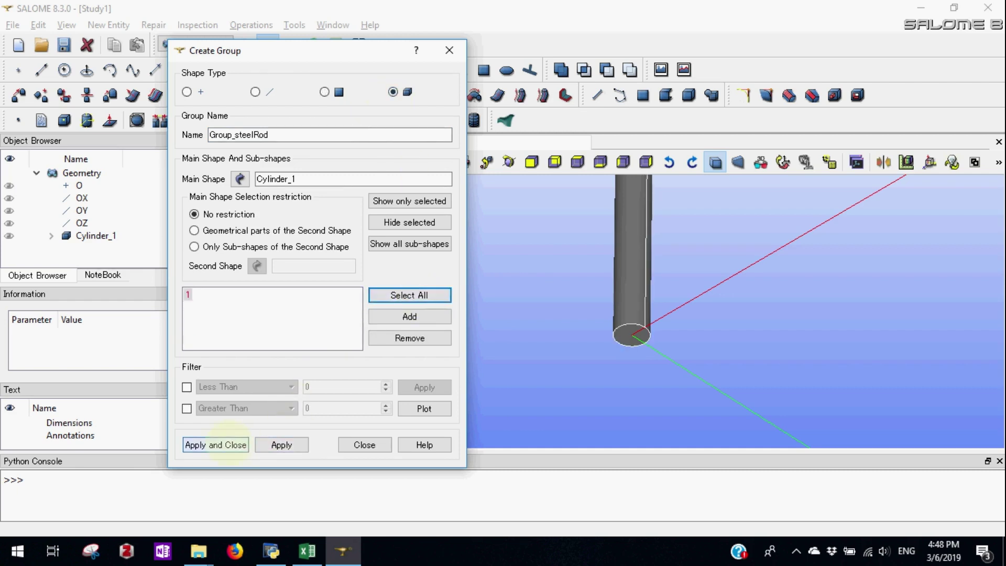
pyautogui.click(215, 444)
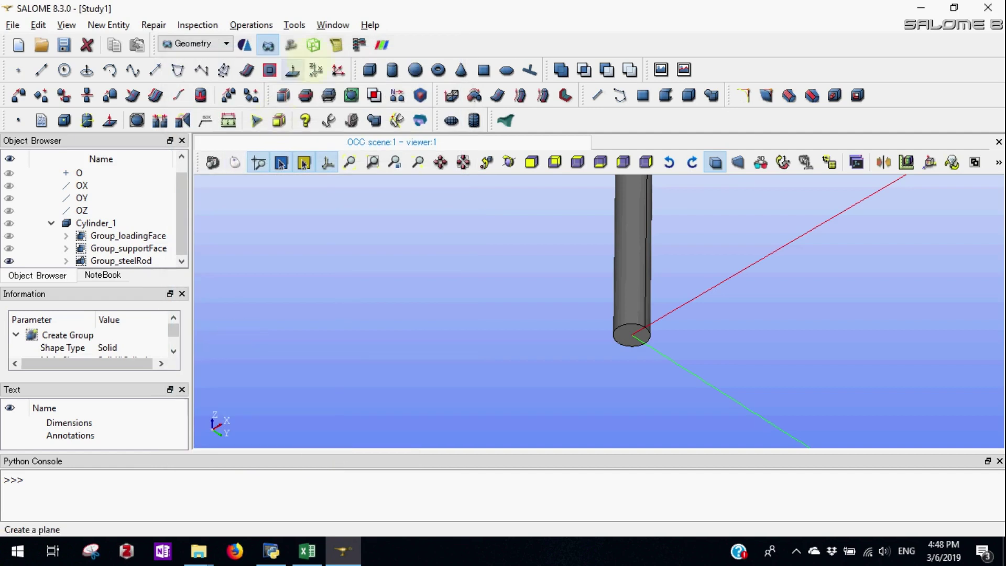
# Activate the Mesh module and set up a new mesh with the NETGEN 1D-2D-3D algorithm and a NETGEN 3D Parameters hypothesis, declining an empty mesh
pyautogui.click(290, 44)
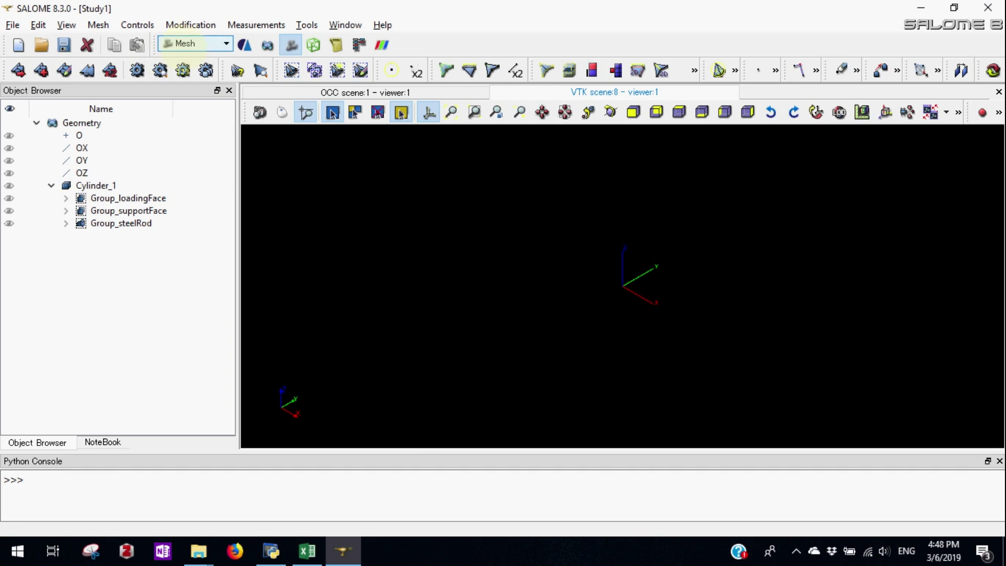
pyautogui.click(98, 25)
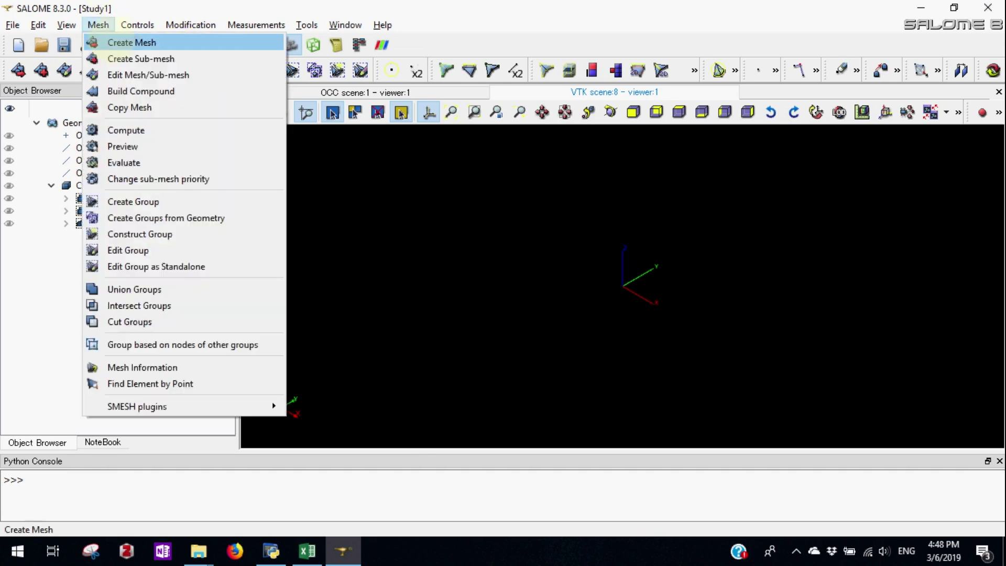
pyautogui.click(131, 42)
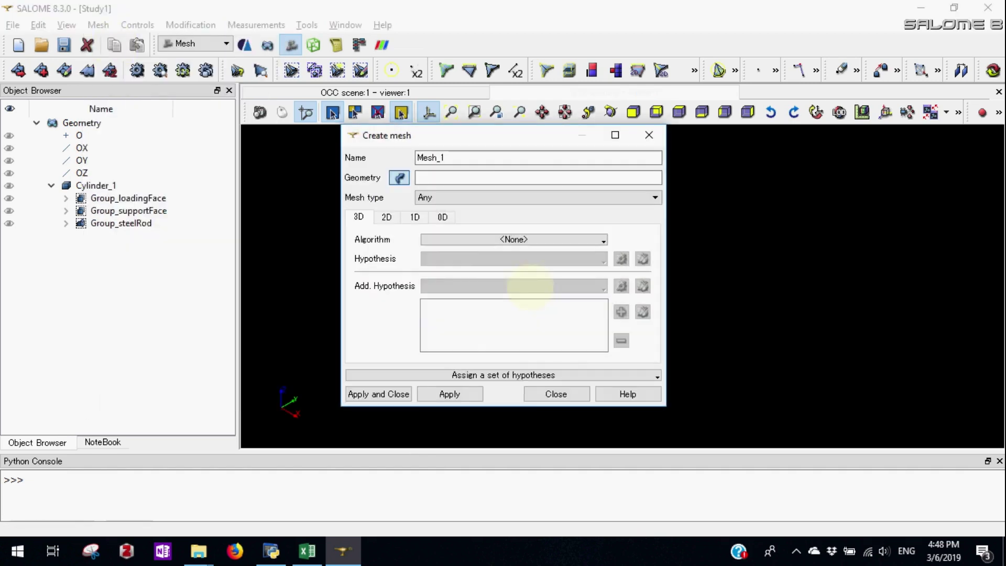
pyautogui.click(516, 239)
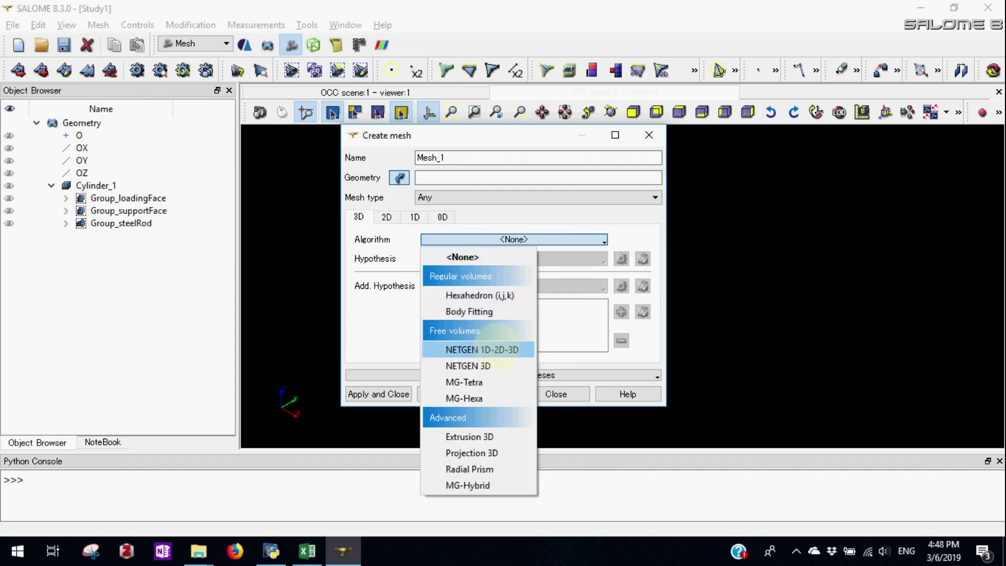
pyautogui.click(503, 349)
pyautogui.click(621, 258)
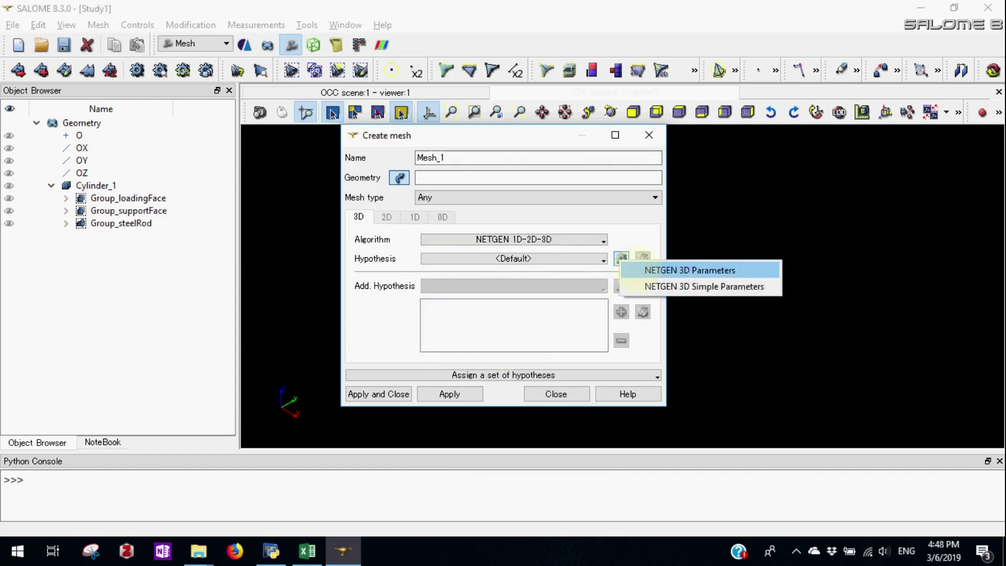
pyautogui.click(690, 270)
pyautogui.click(392, 410)
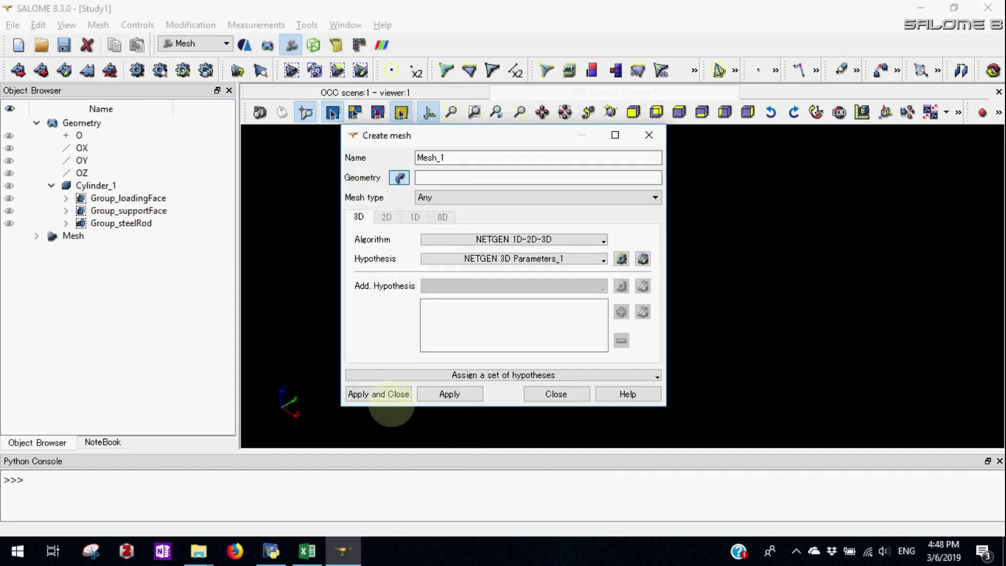
pyautogui.click(382, 394)
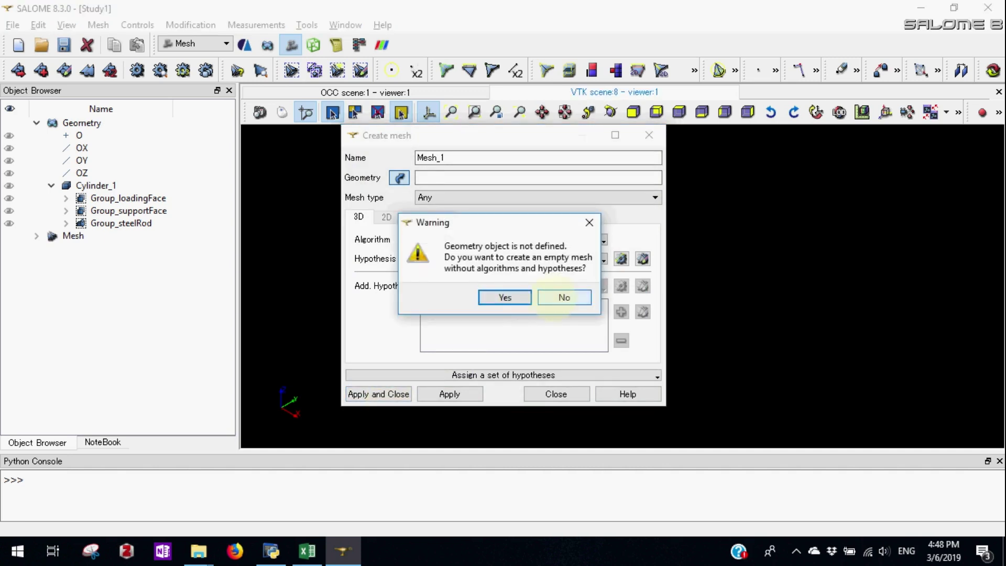
pyautogui.click(555, 297)
pyautogui.moveTo(514, 140); pyautogui.dragTo(357, 169)
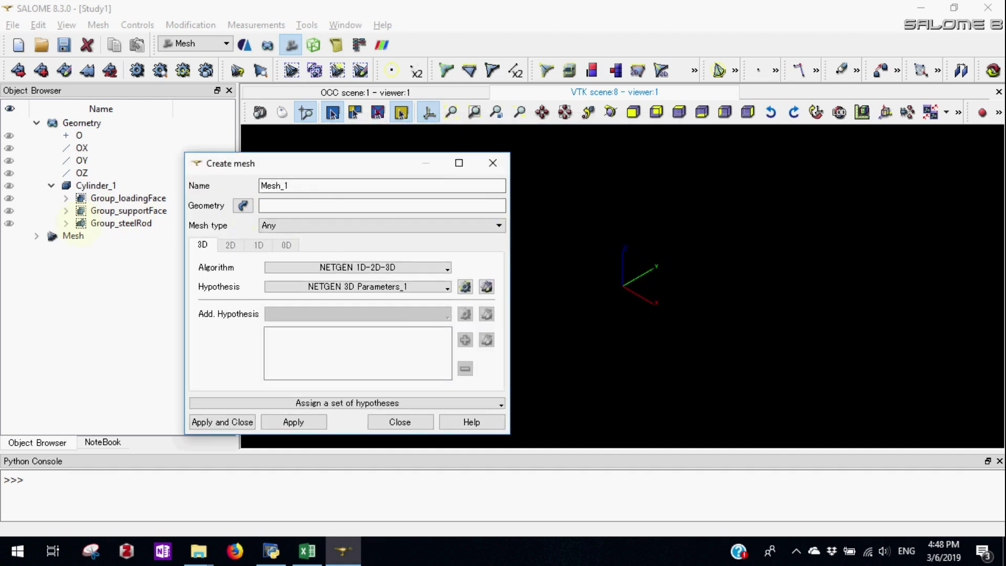
# Assign Cylinder_1 as the geometry of Mesh_1 and create the mesh definition
pyautogui.click(94, 185)
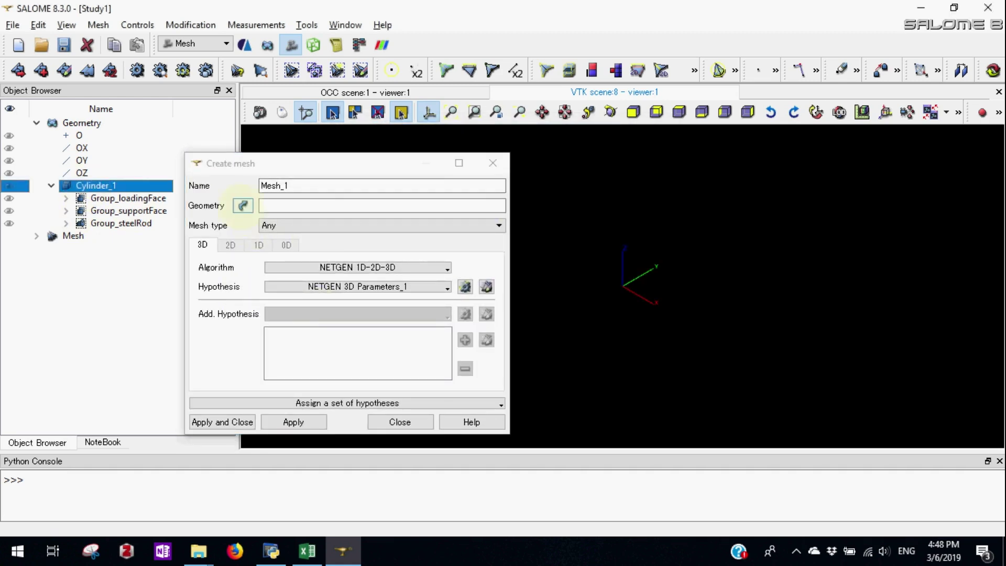
pyautogui.click(242, 205)
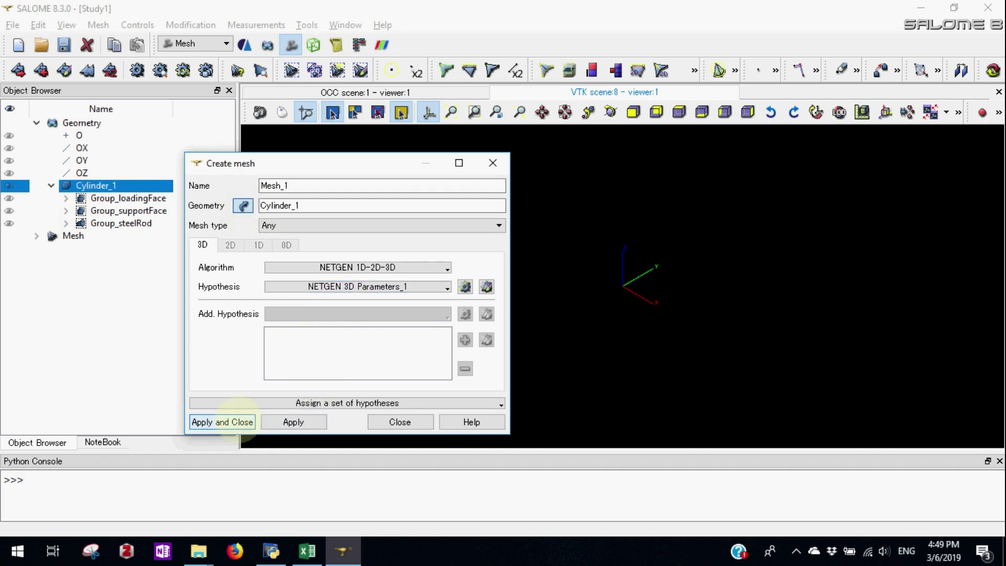
pyautogui.click(222, 422)
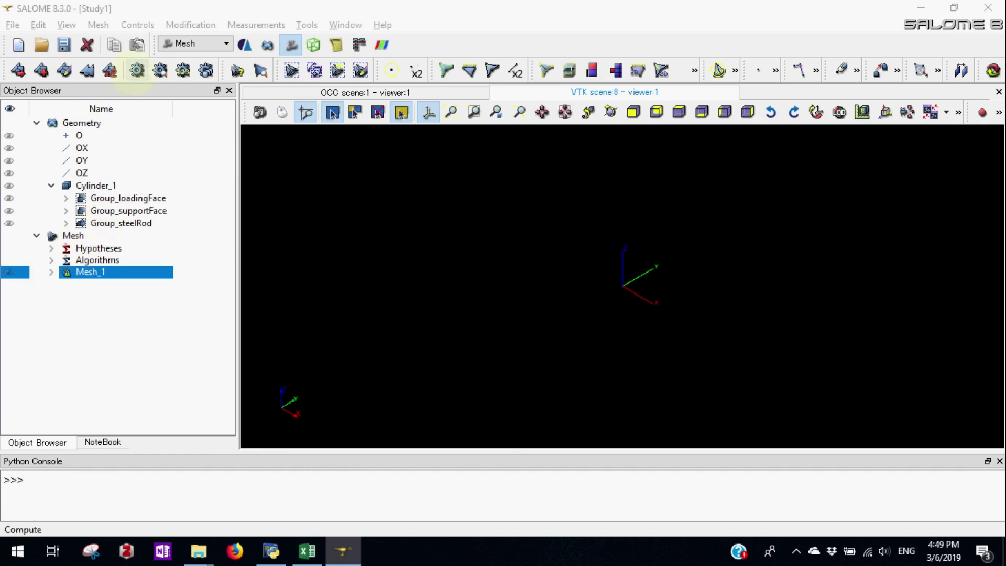
# Compute Mesh_1 and close the computation report
pyautogui.click(137, 70)
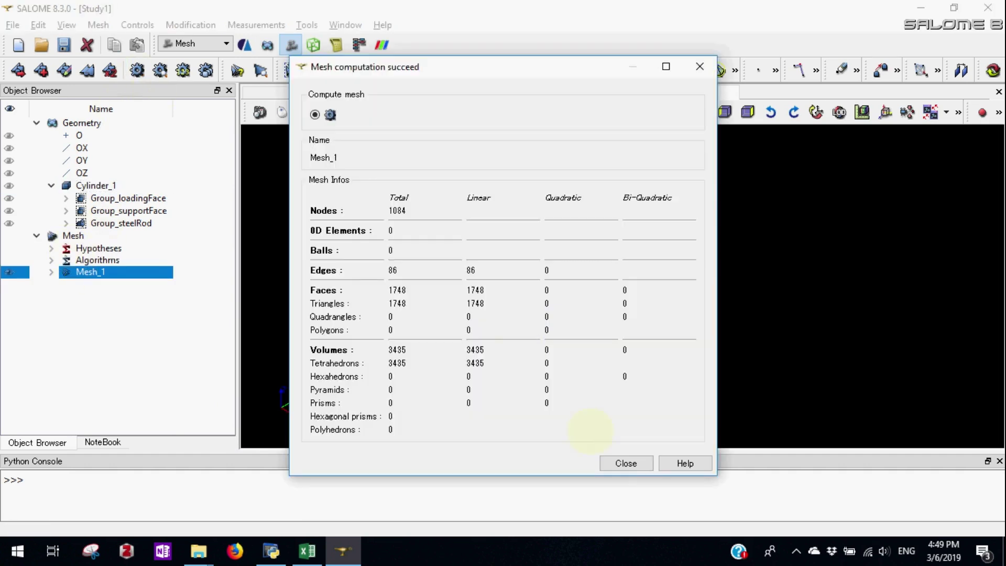
pyautogui.click(626, 463)
pyautogui.click(512, 299)
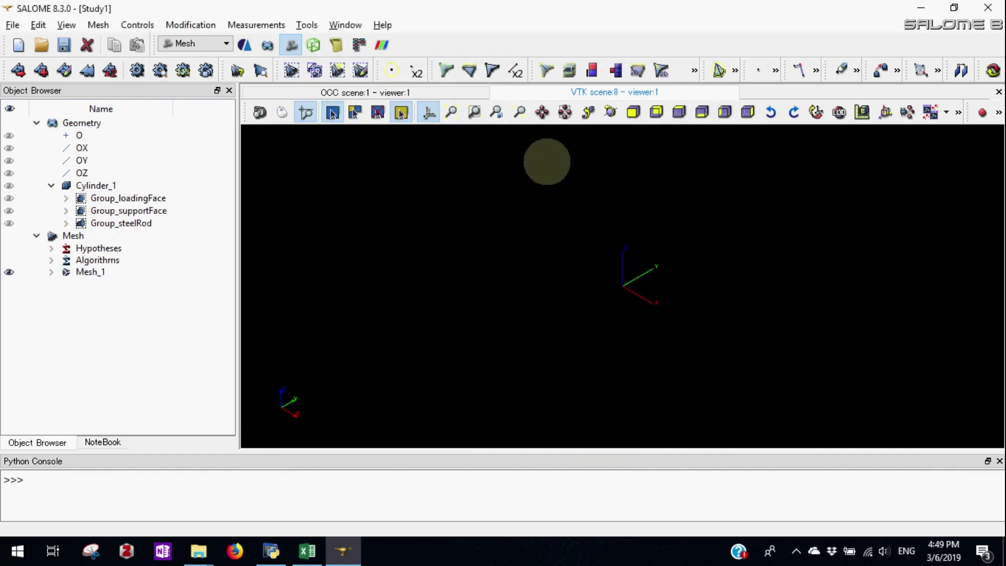
pyautogui.click(563, 111)
pyautogui.click(604, 235)
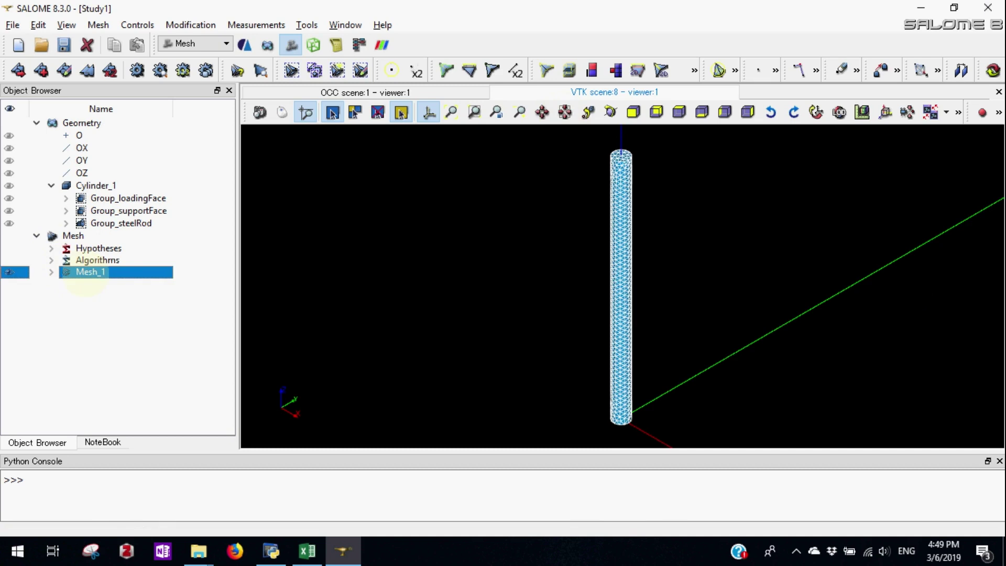
# Rename Mesh_1 as steelBarMesh
pyautogui.click(141, 271)
pyautogui.write('steelBa')
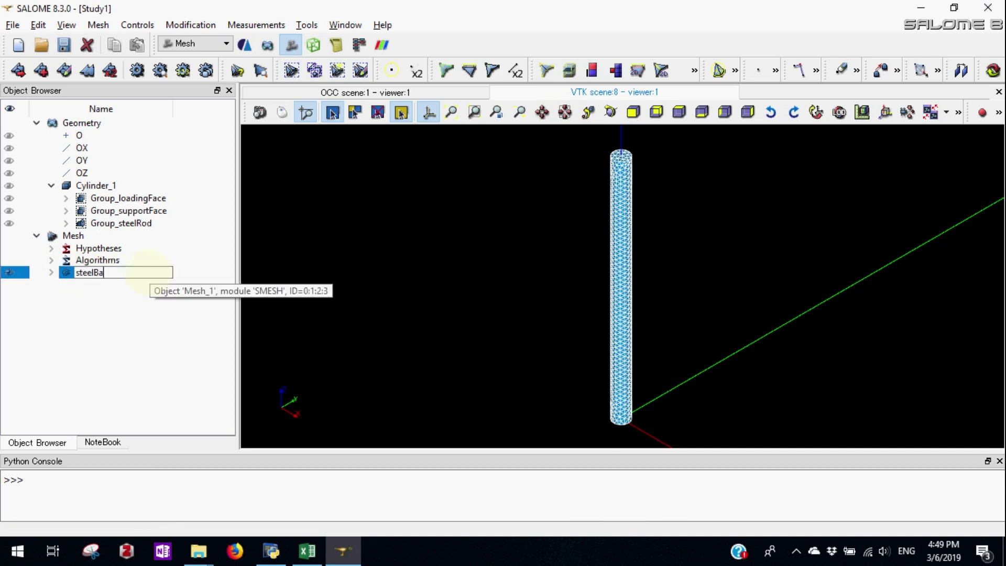
pyautogui.write('rMesh')
pyautogui.press('Return')
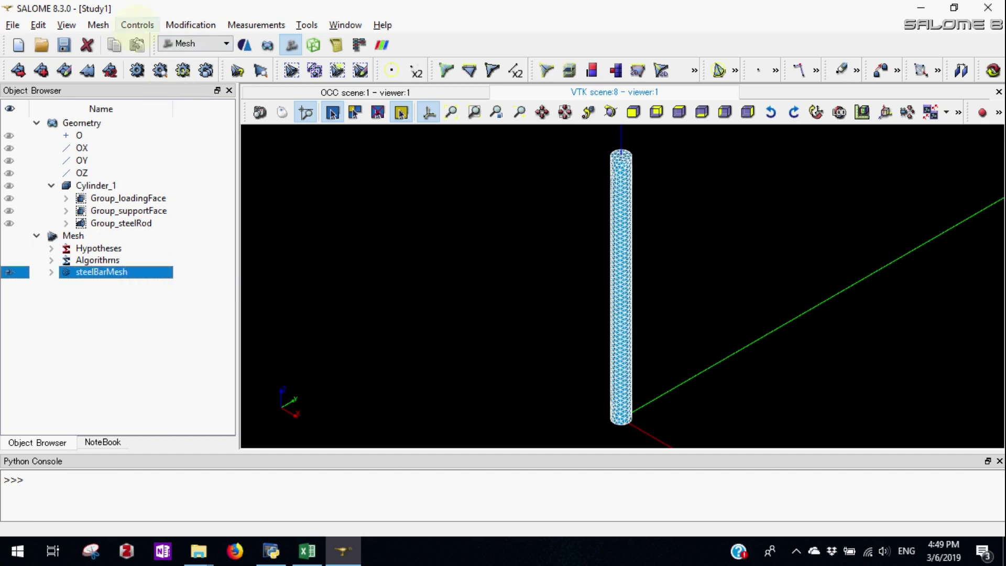
# Start creating groups from geometry on steelBarMesh, with Group_loadingFace, Group_supportFace and Group_steelRod as element groups
pyautogui.click(98, 24)
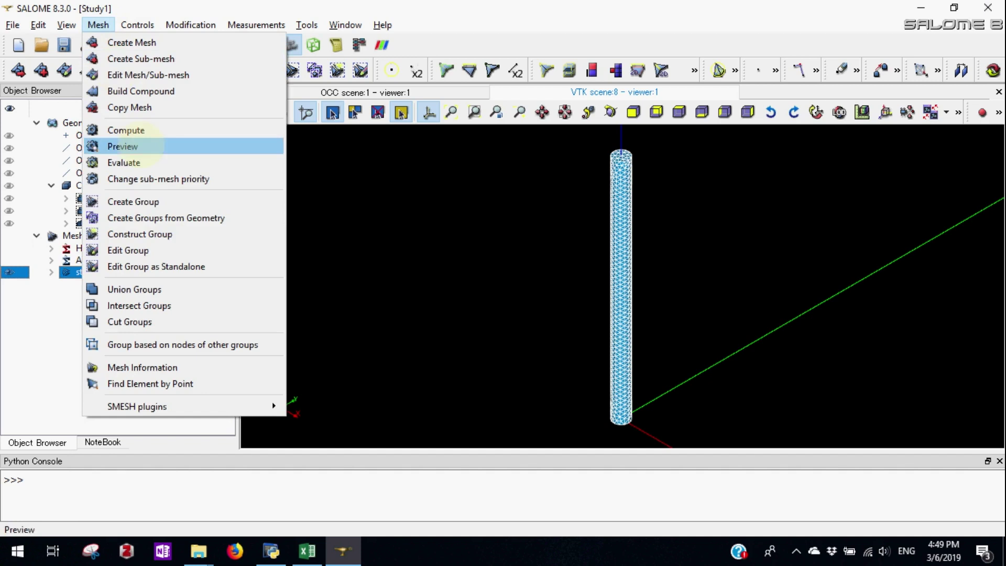
pyautogui.click(154, 215)
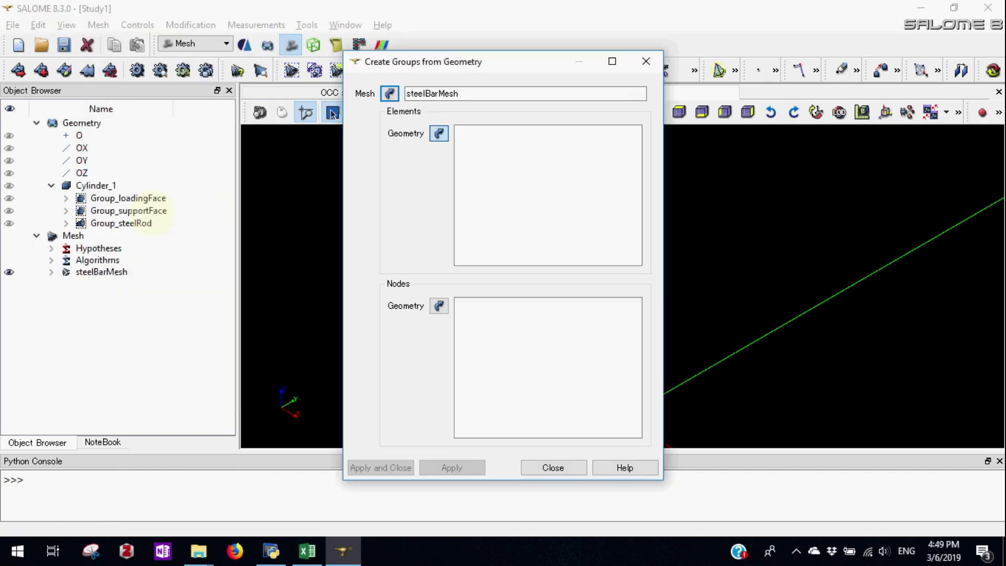
pyautogui.click(439, 133)
pyautogui.click(129, 198)
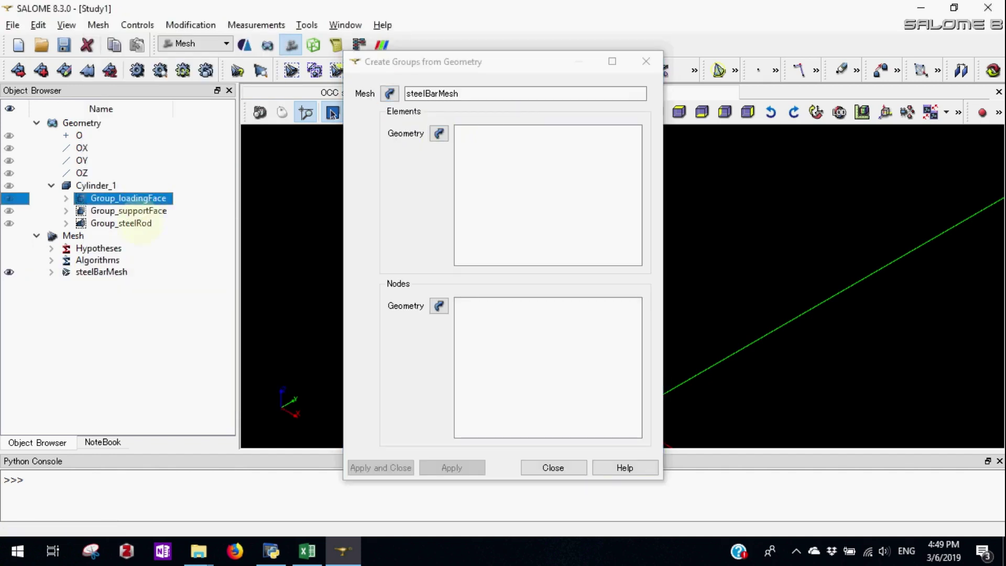
pyautogui.keyDown('shift'); pyautogui.click(121, 222); pyautogui.keyUp('shift')
pyautogui.click(439, 133)
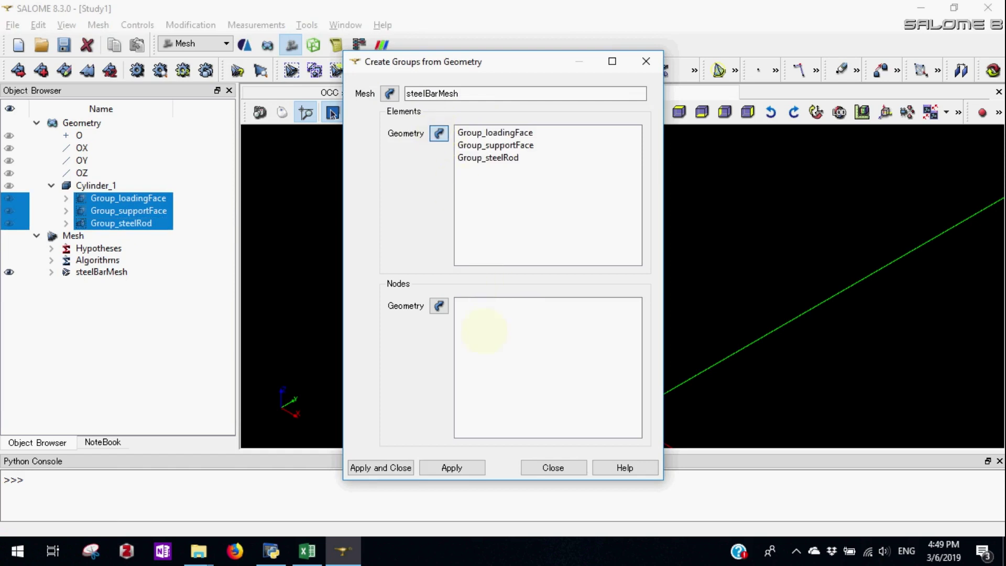
# Add only Group_loadingFace as a node group and create the mesh groups from geometry
pyautogui.click(439, 306)
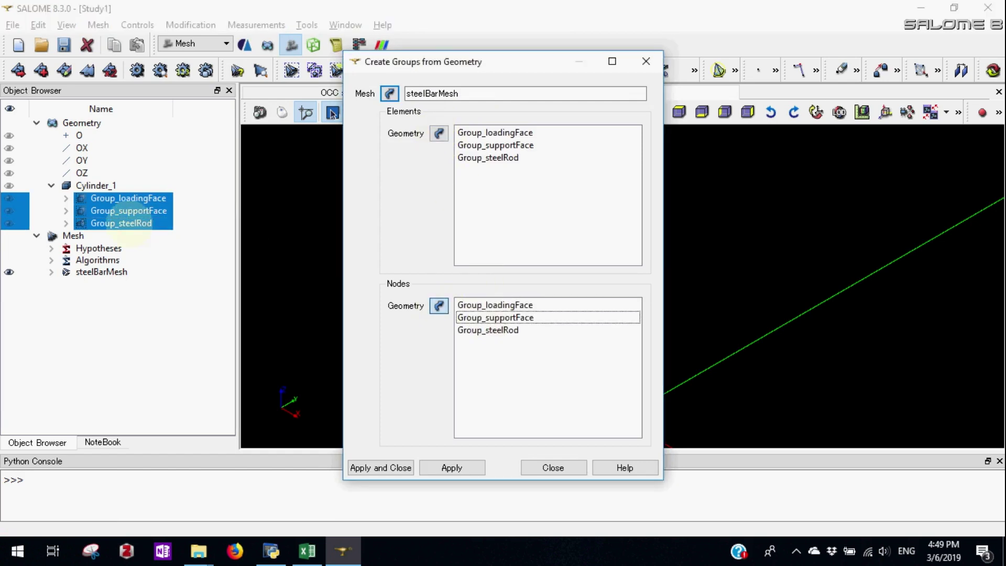
pyautogui.click(125, 223)
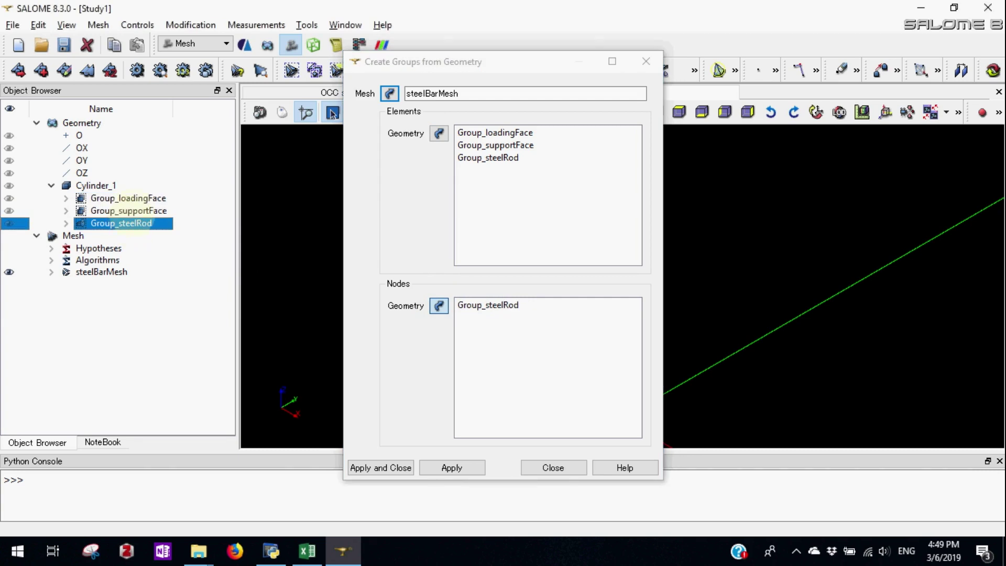
pyautogui.click(129, 210)
pyautogui.click(128, 197)
pyautogui.click(381, 468)
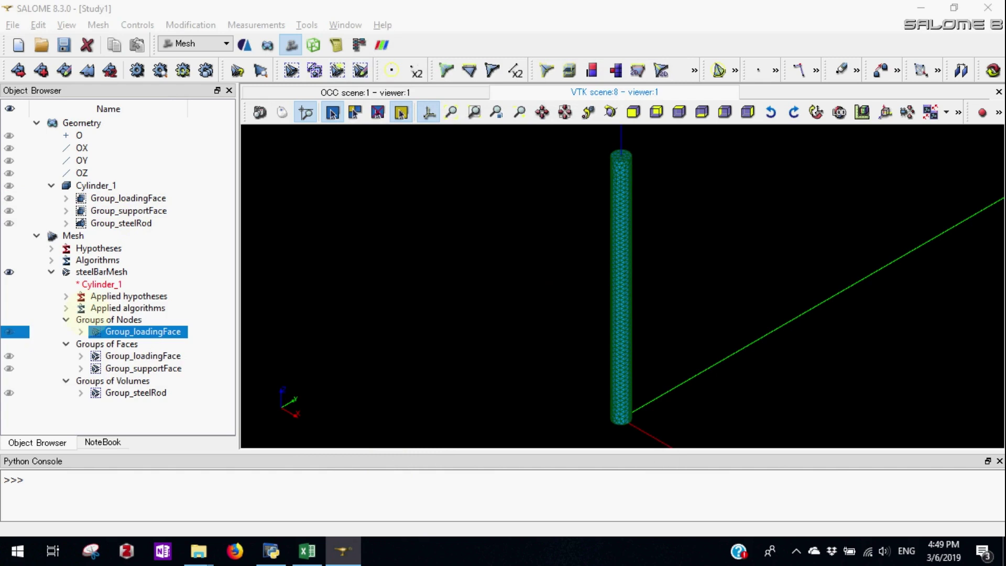
# Toggle the visibility of the node, face and volume groups of steelBarMesh to check them in the viewer
pyautogui.click(9, 331)
pyautogui.click(9, 331)
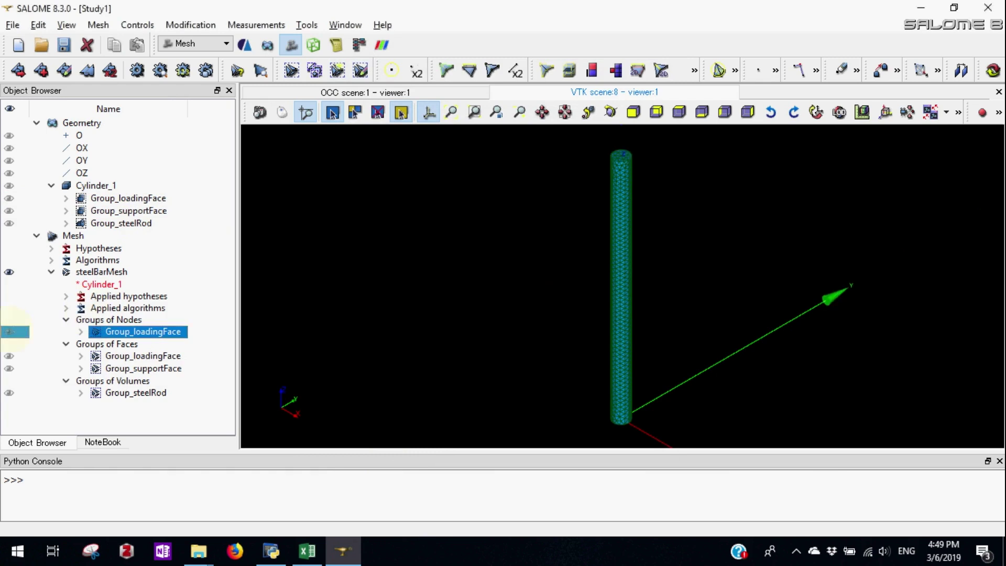
pyautogui.click(9, 356)
pyautogui.click(9, 356)
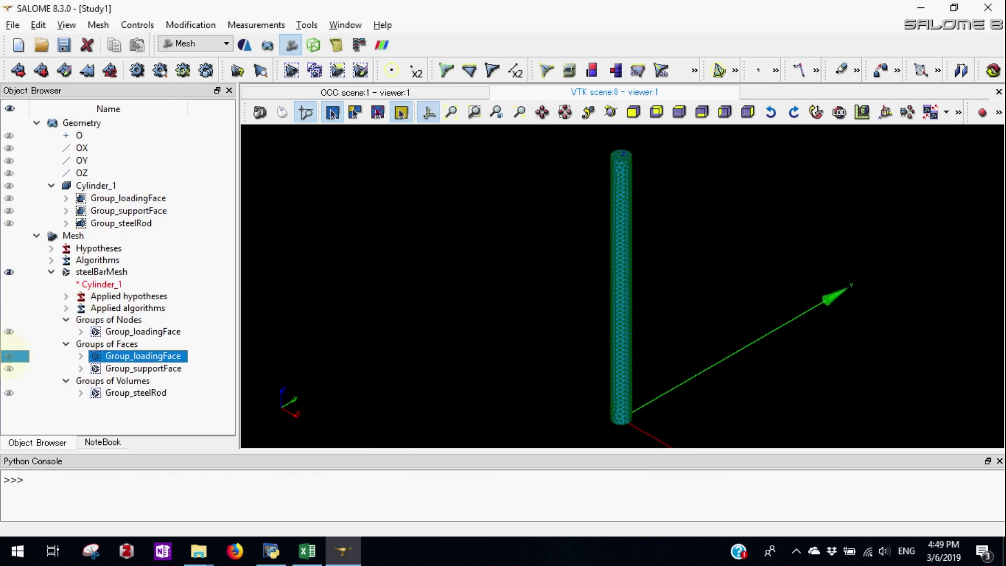
pyautogui.click(9, 392)
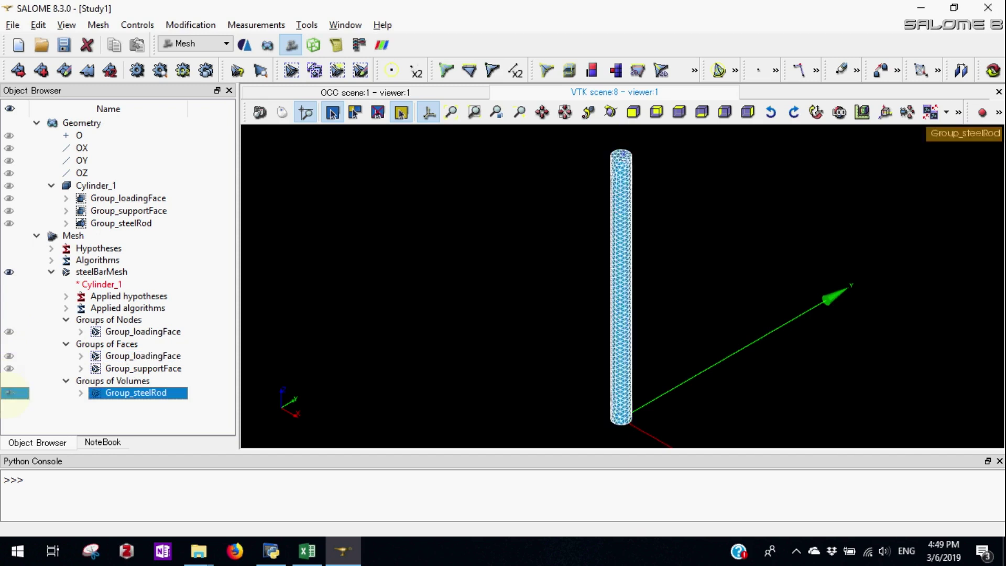
pyautogui.click(8, 392)
pyautogui.click(9, 368)
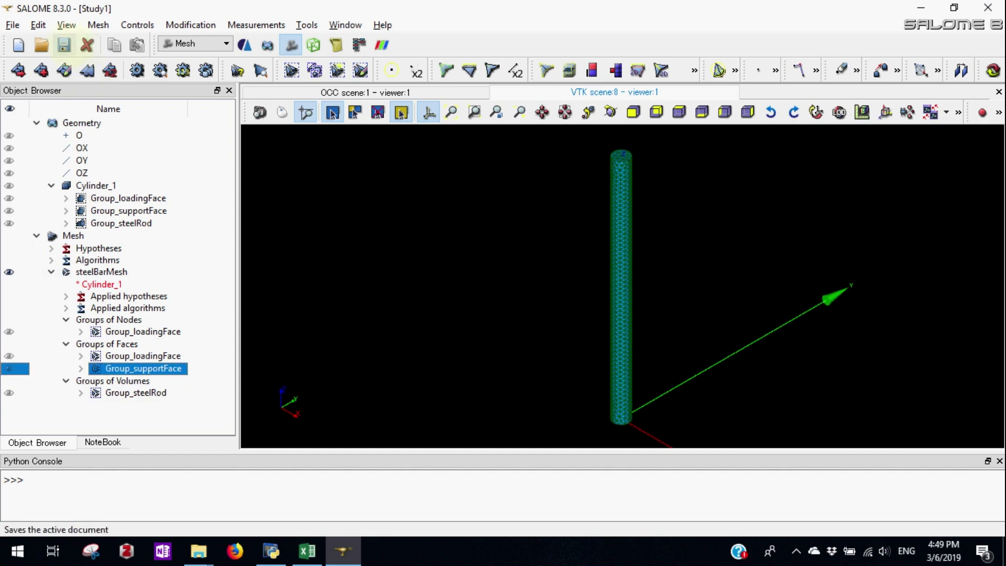
# Save the study as Study1 in the test folder, overwriting the existing file
pyautogui.click(64, 44)
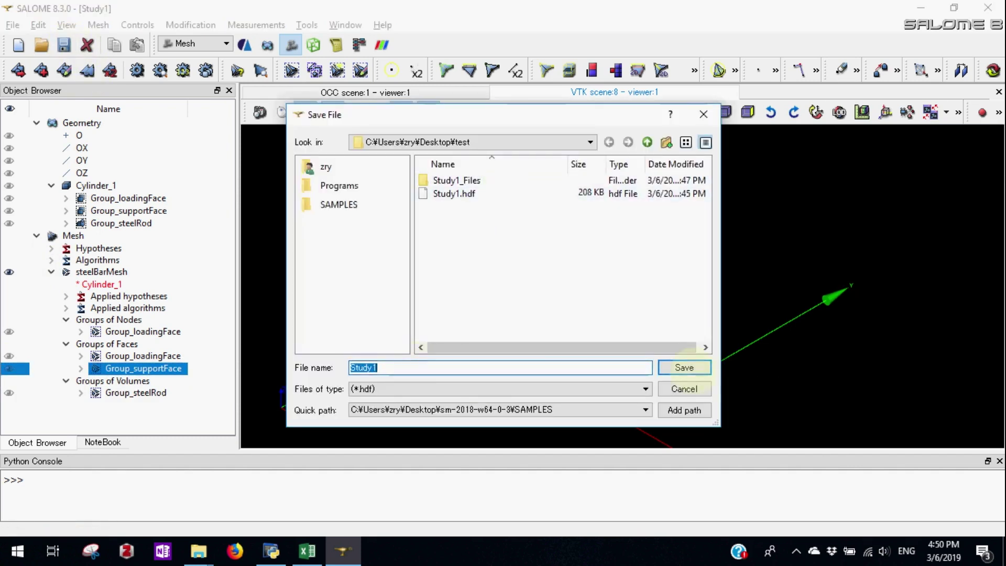
pyautogui.click(683, 367)
pyautogui.click(547, 291)
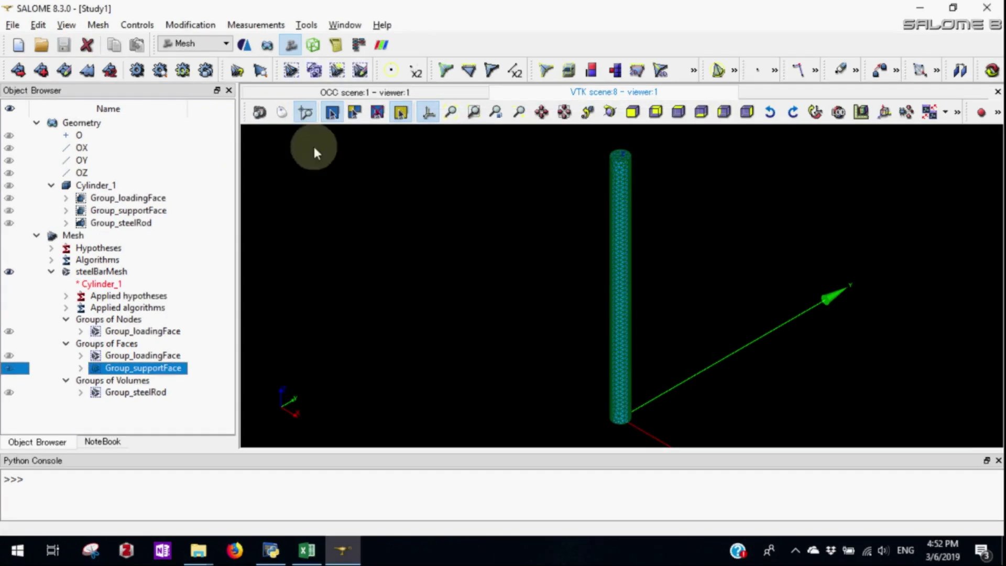
# Activate the AsterStudy module with the stable code_aster version and add a stage to CurrentCase
pyautogui.click(246, 47)
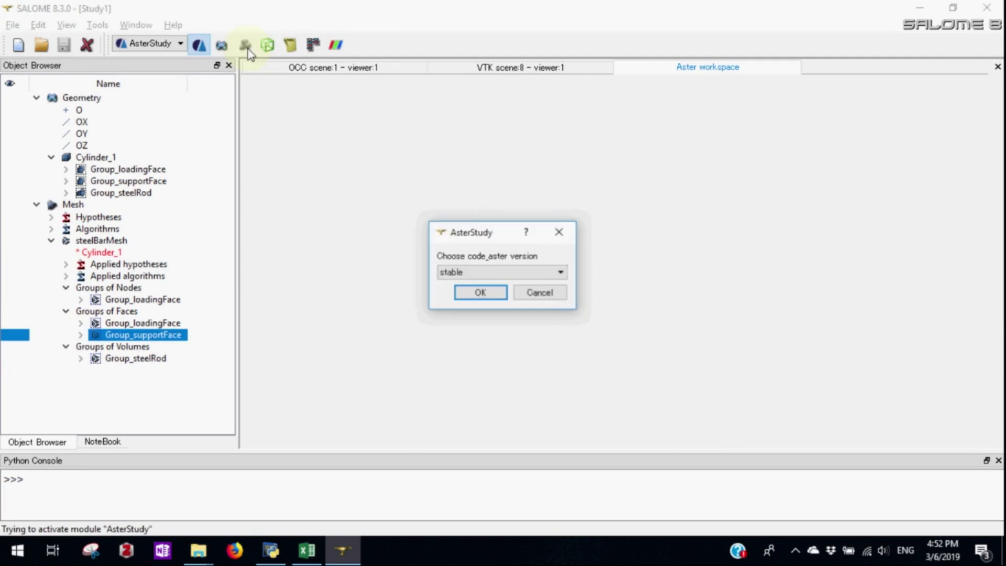
pyautogui.click(482, 294)
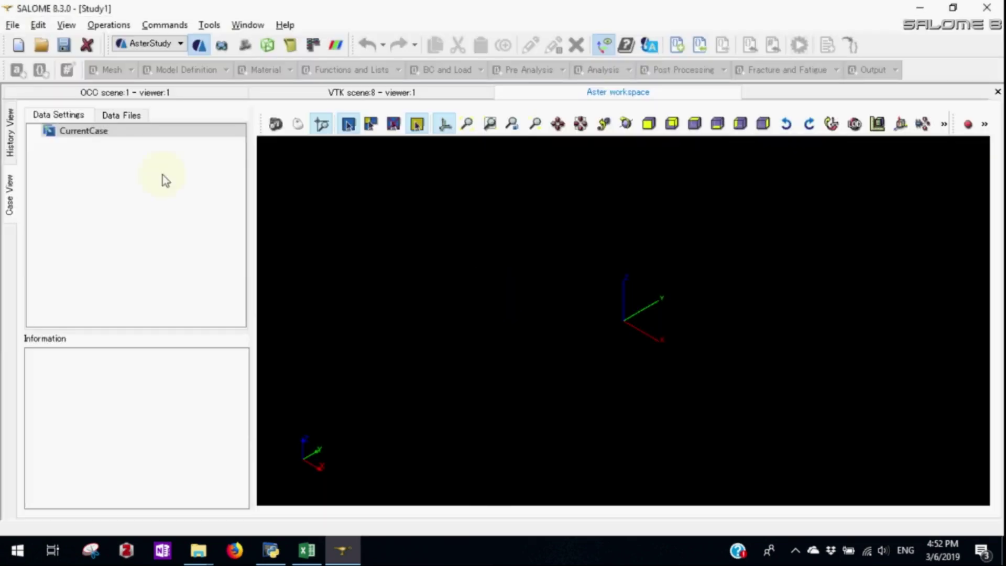
pyautogui.rightClick(124, 130)
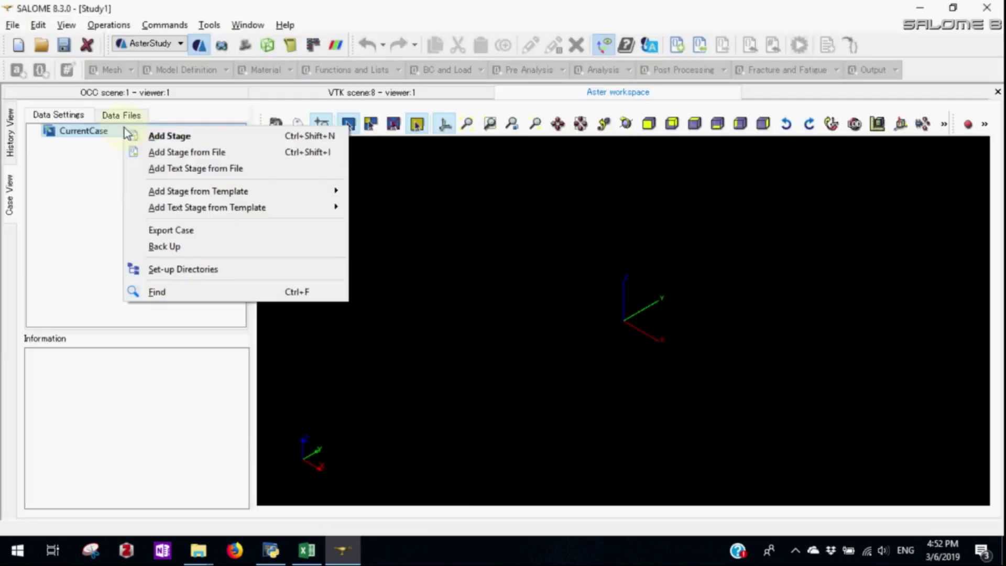
pyautogui.click(138, 134)
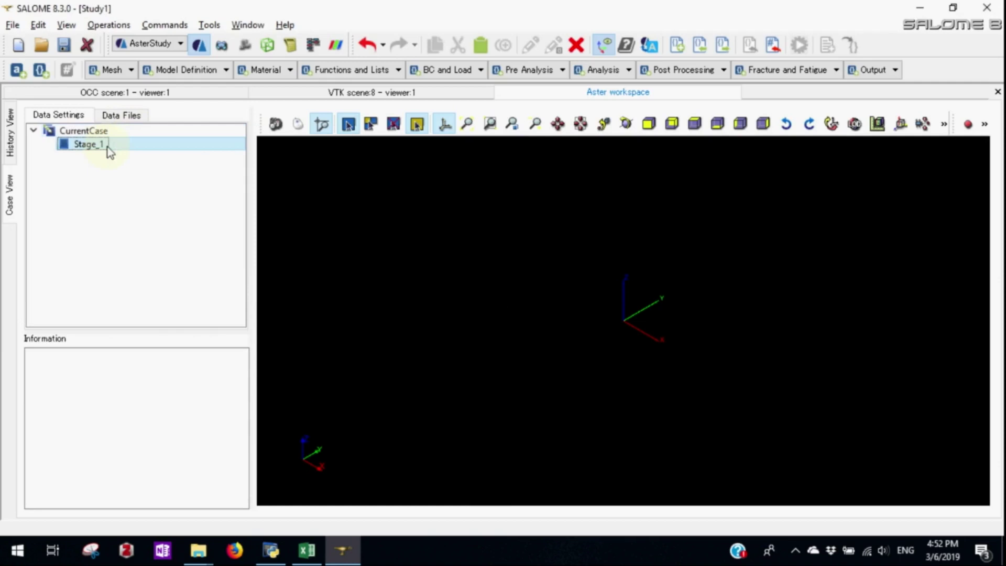
# Add a Read a mesh command to the stage with steelBarMesh as the mesh file location
pyautogui.click(112, 70)
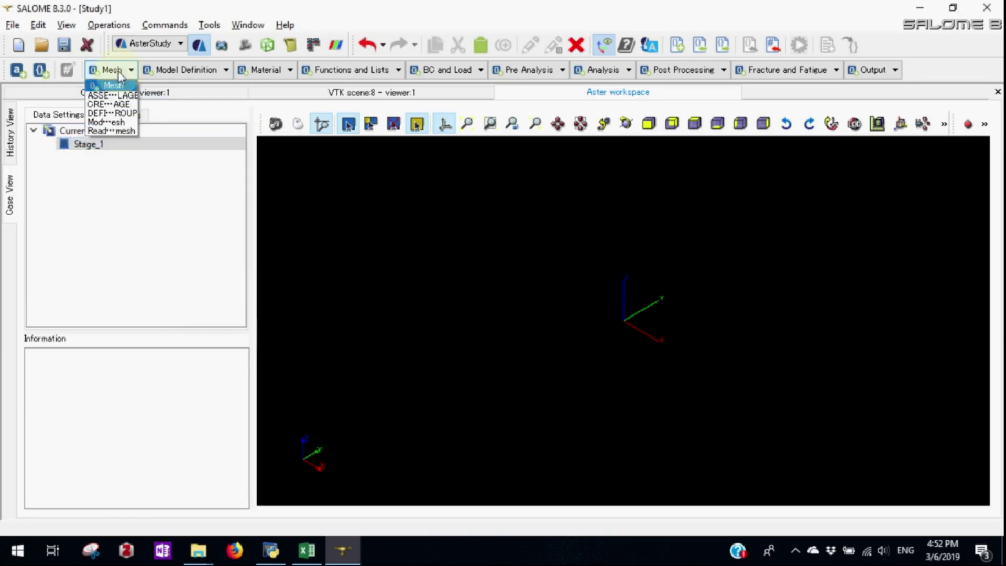
pyautogui.click(111, 131)
pyautogui.click(866, 259)
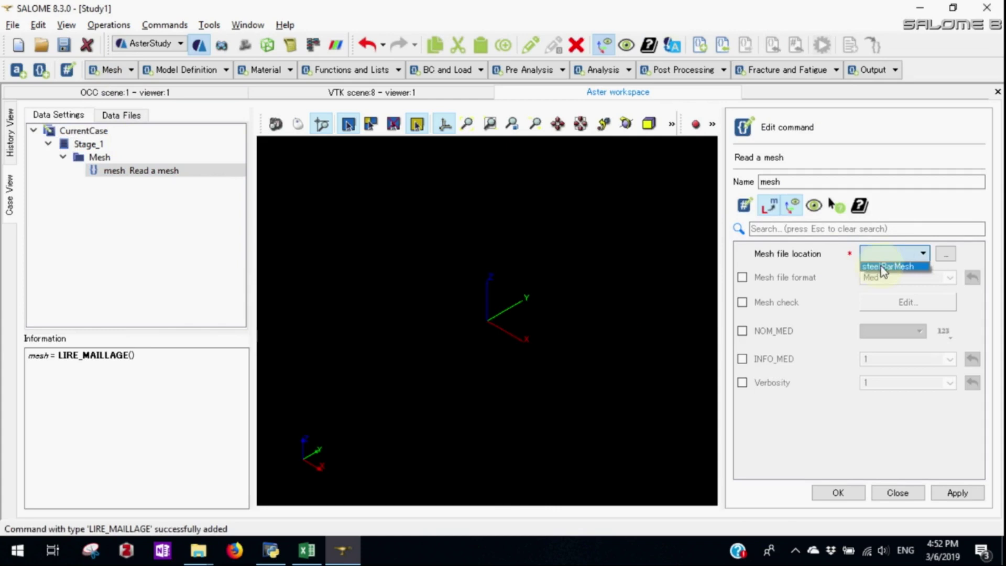
pyautogui.click(876, 265)
pyautogui.click(840, 495)
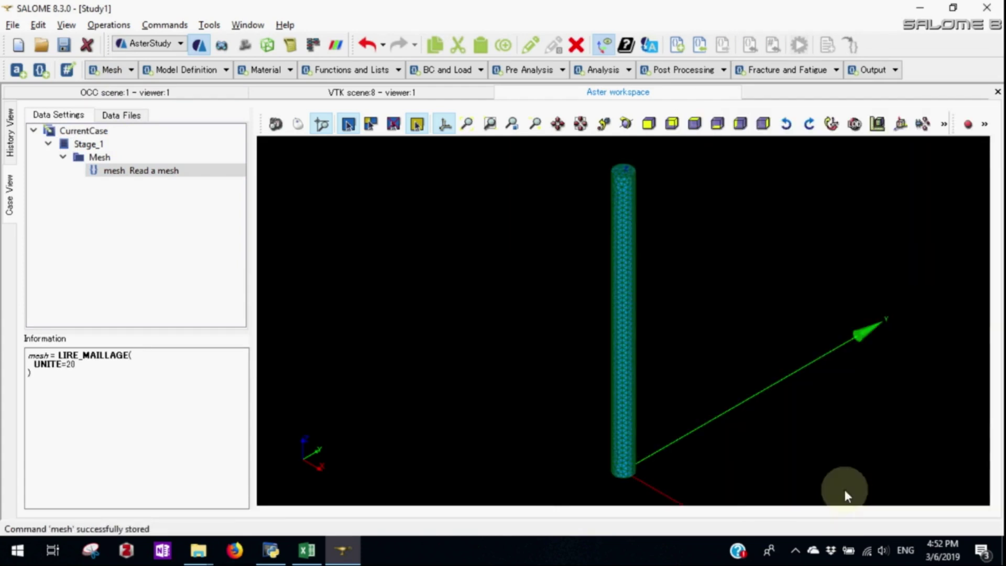
# Add an Assign finite element command with one finite element assignment item and open that item for editing
pyautogui.click(174, 73)
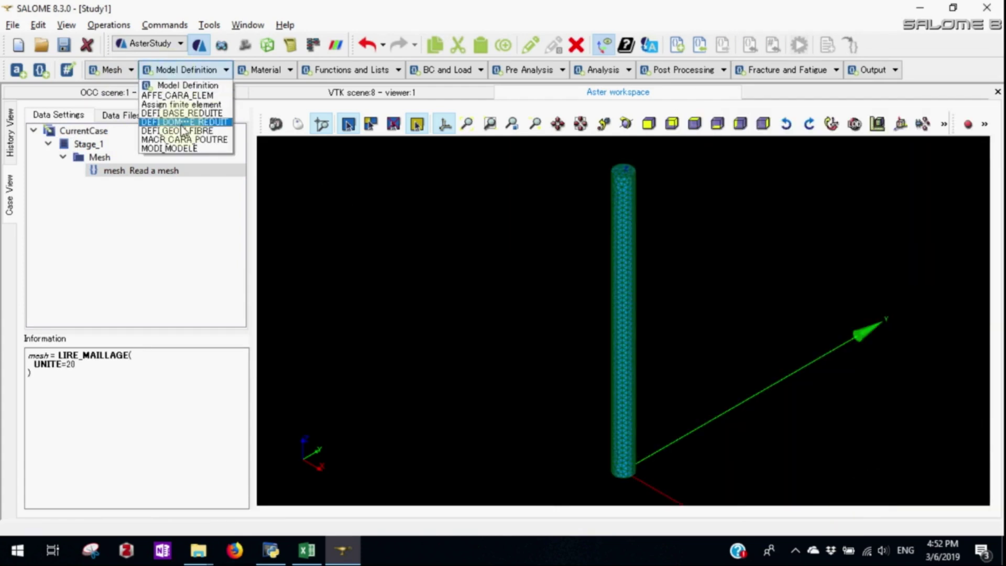
pyautogui.click(183, 105)
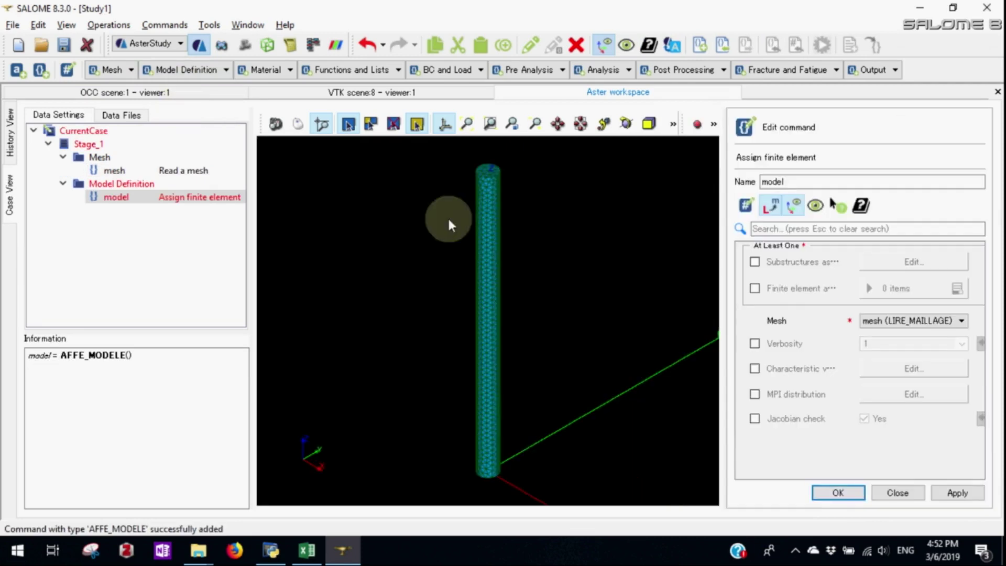
pyautogui.click(799, 294)
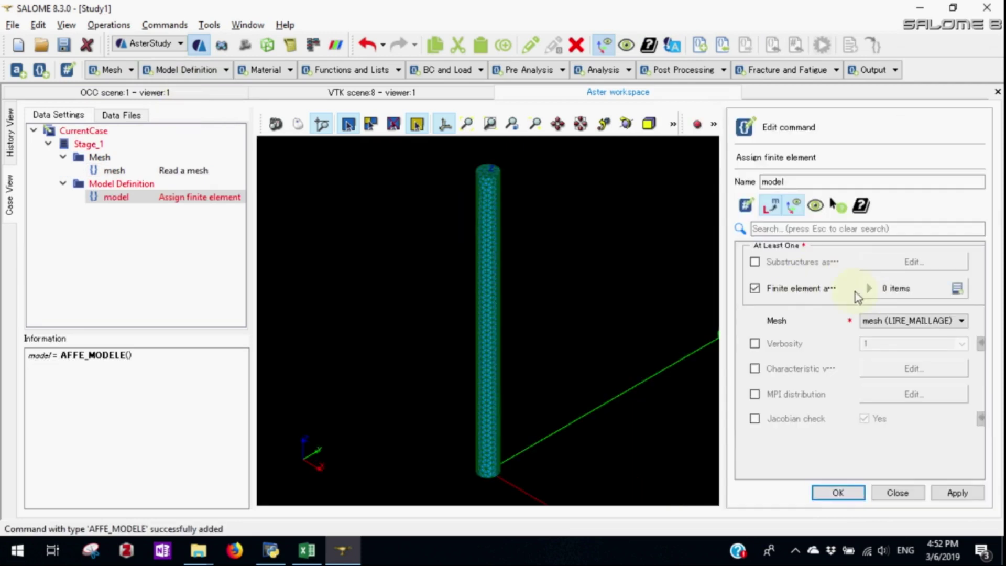
pyautogui.click(956, 288)
pyautogui.click(831, 319)
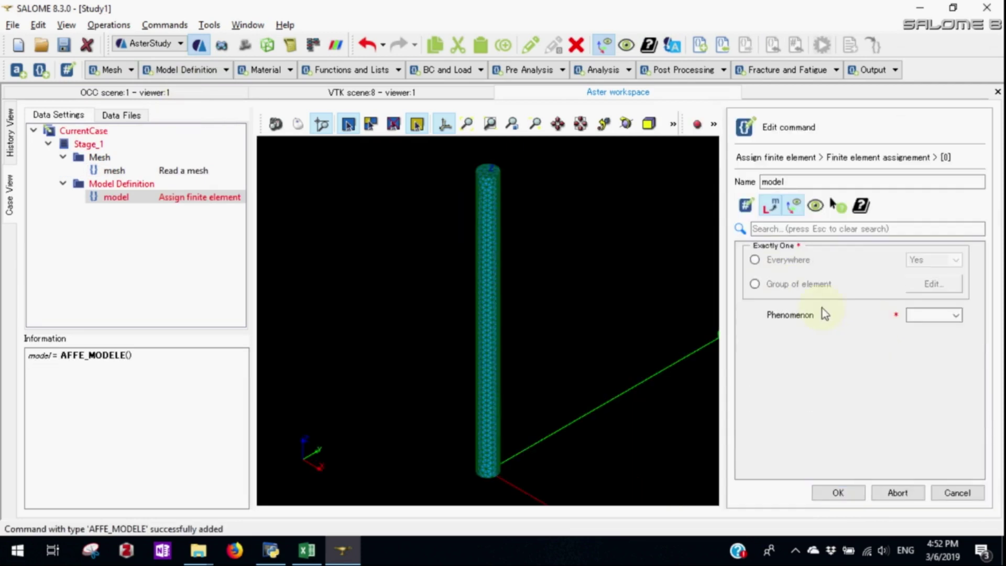
# Assign the Mechanic phenomenon with 3D modelisation everywhere and store the finite element assignment
pyautogui.click(955, 315)
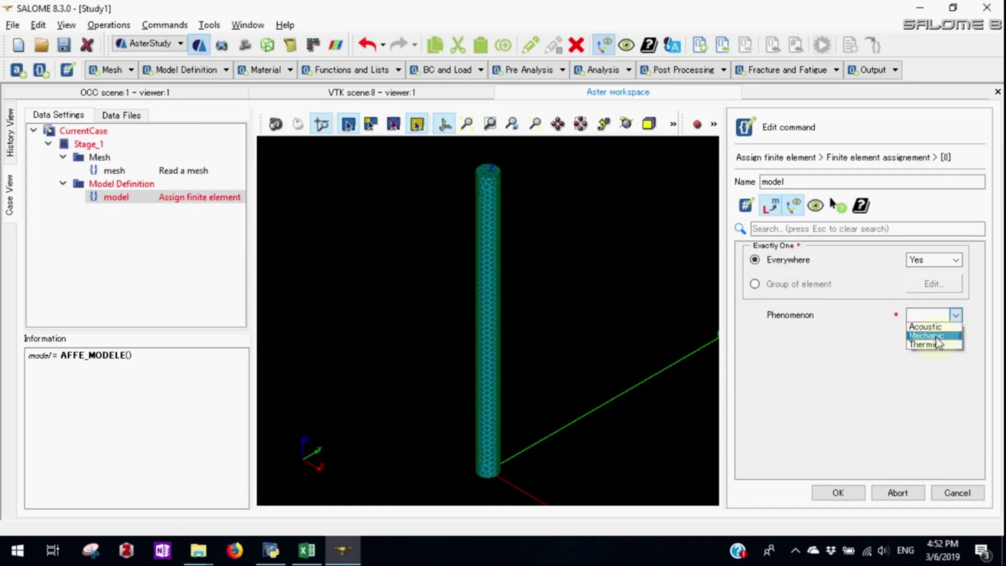
pyautogui.click(932, 335)
pyautogui.click(950, 340)
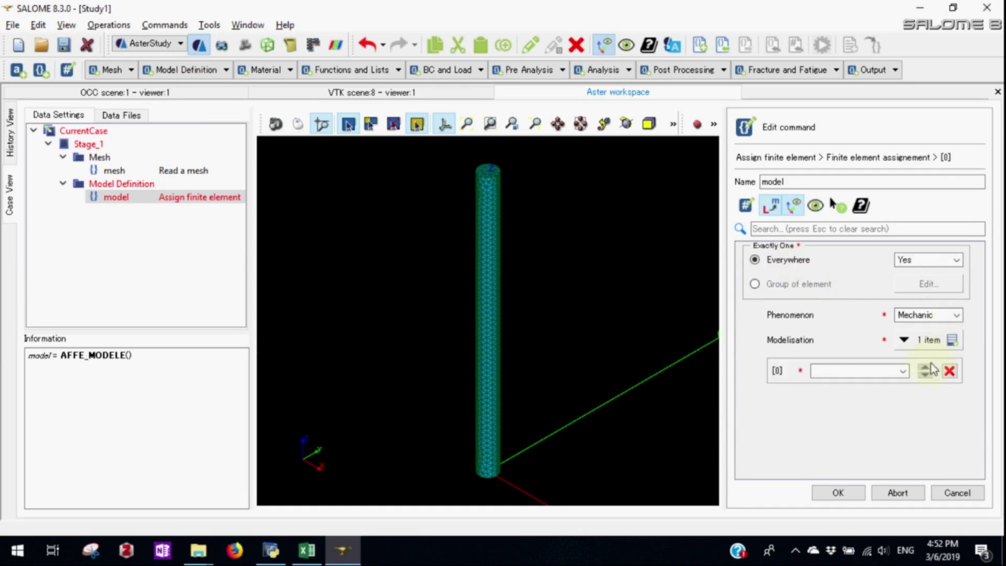
pyautogui.click(902, 371)
pyautogui.click(849, 444)
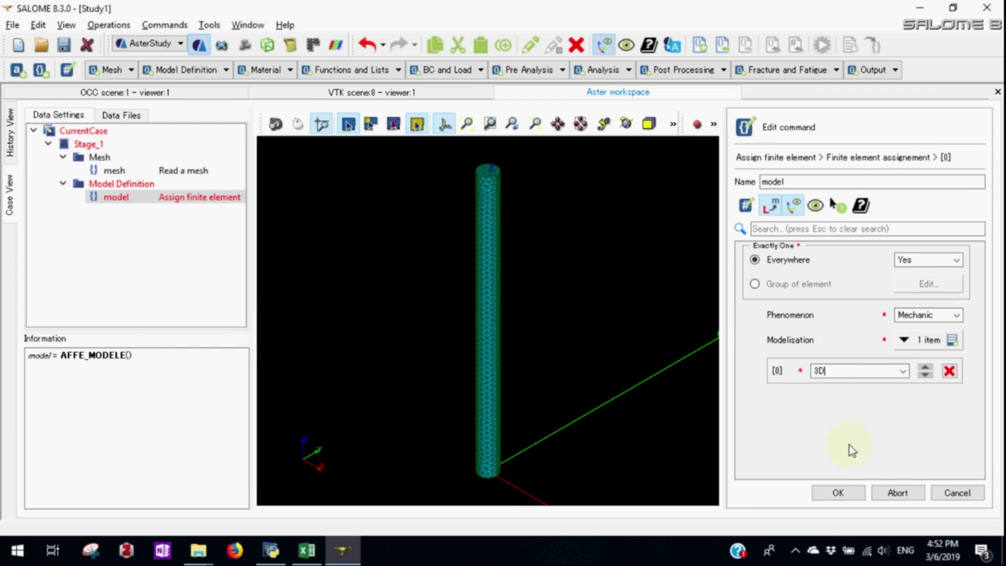
pyautogui.click(836, 492)
pyautogui.click(836, 493)
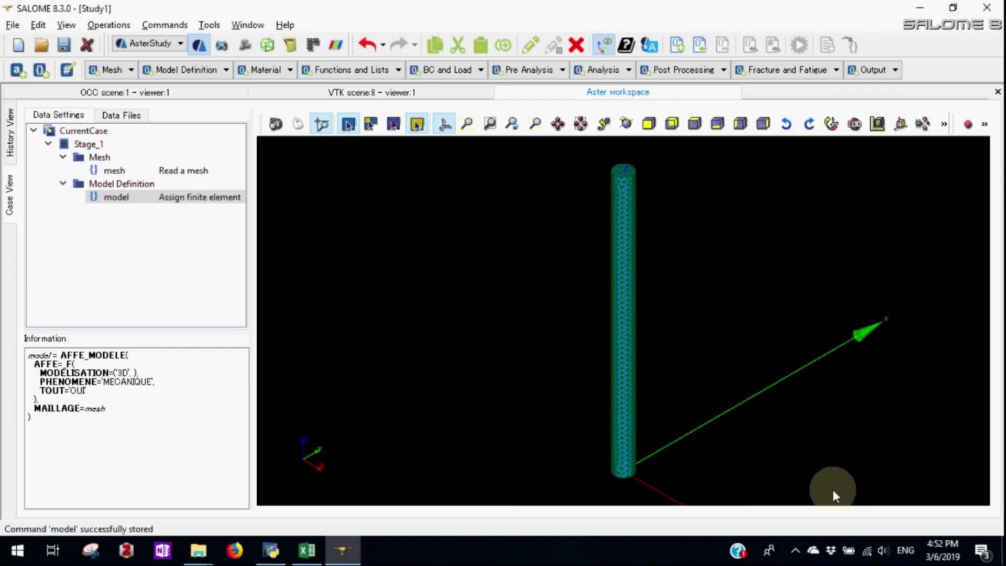
# Add a DEFI_MATER_GC material command using the ACIER option and open its properties for editing
pyautogui.click(266, 70)
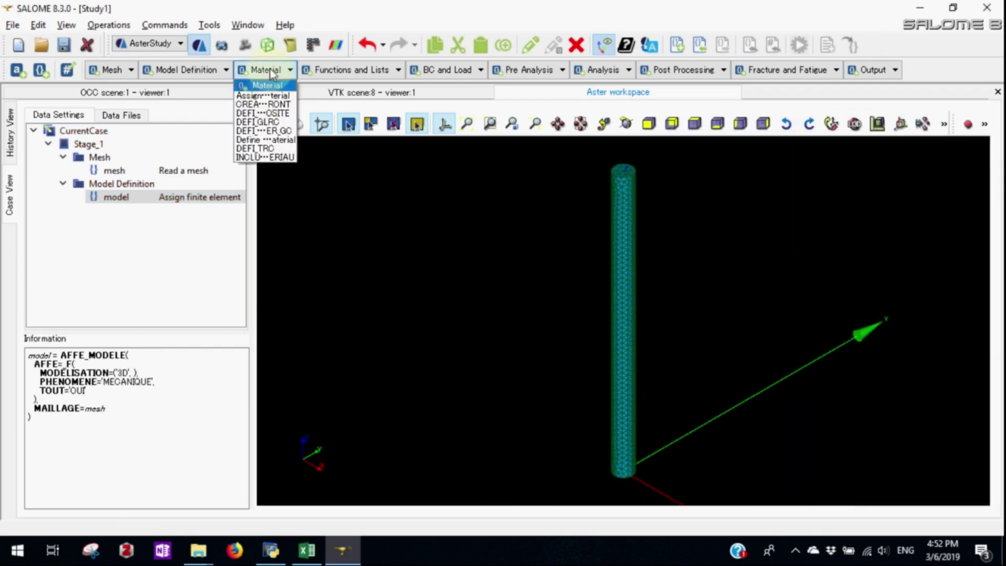
pyautogui.click(265, 131)
pyautogui.click(721, 289)
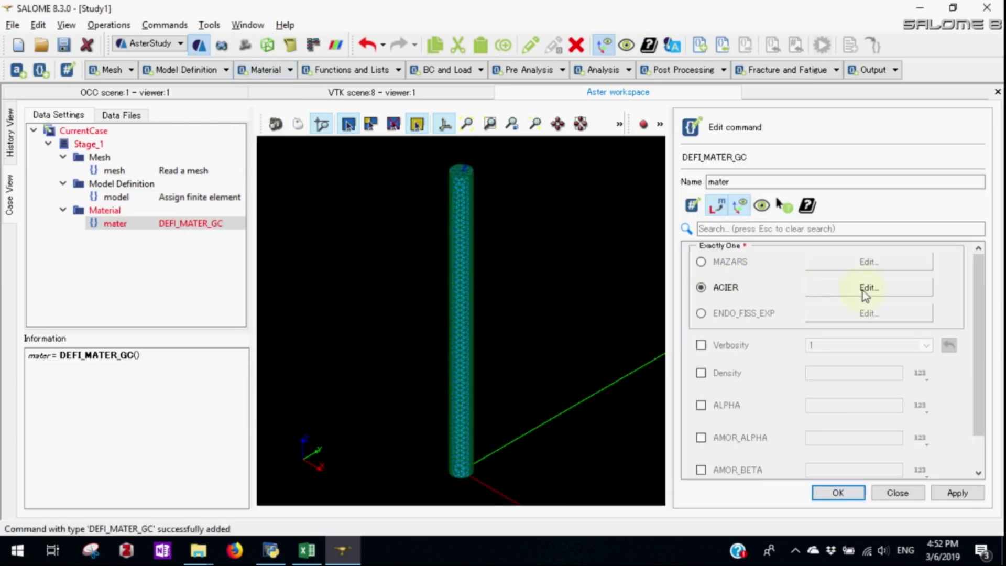
pyautogui.click(866, 288)
pyautogui.click(881, 260)
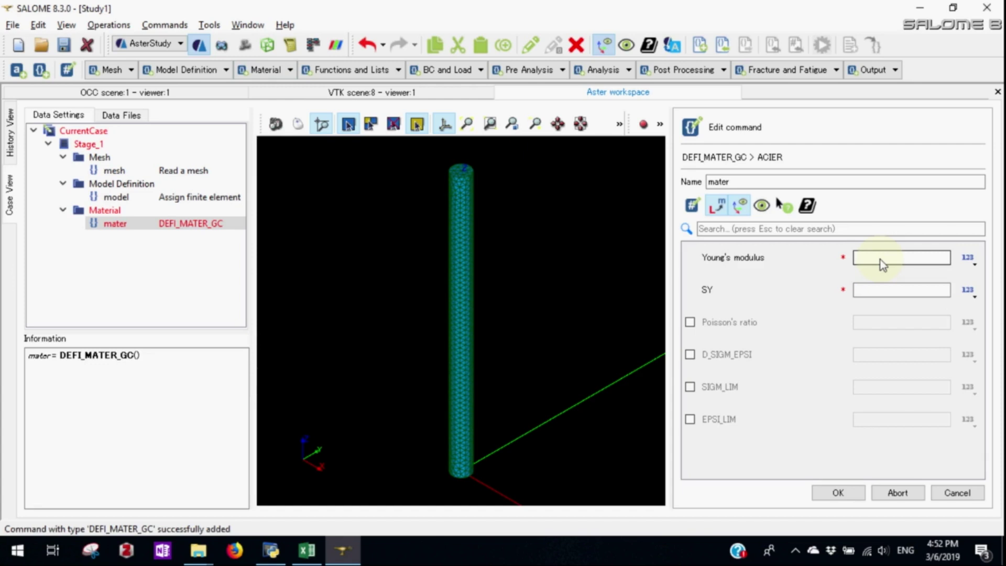
pyautogui.write('200e9')
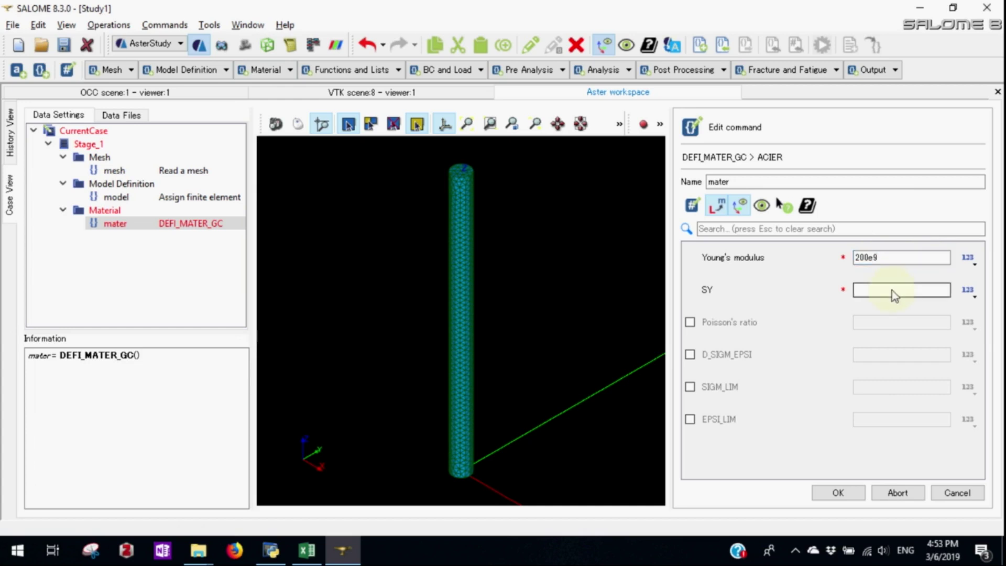
pyautogui.write('400e6')
pyautogui.click(763, 323)
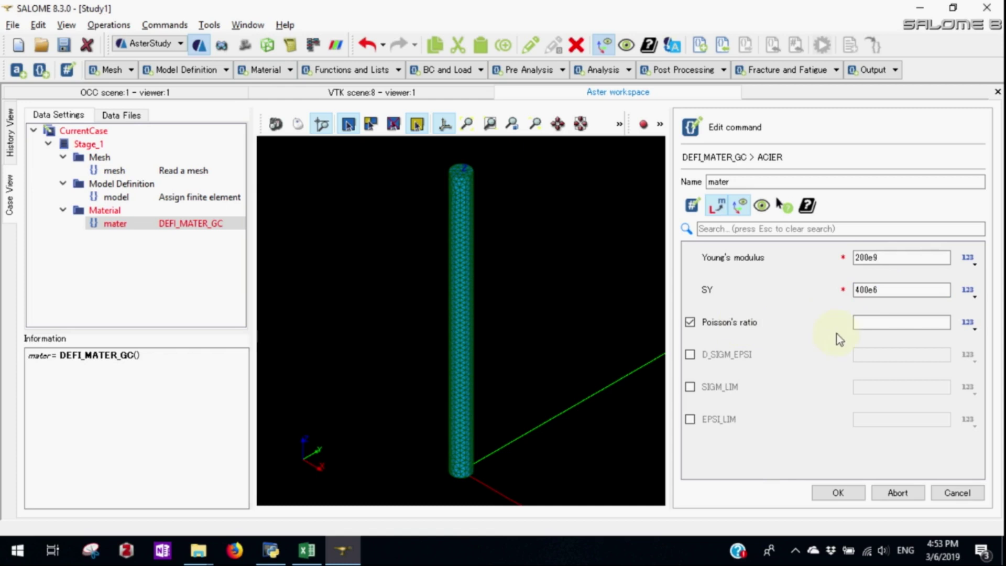
pyautogui.click(872, 326)
pyautogui.write('0')
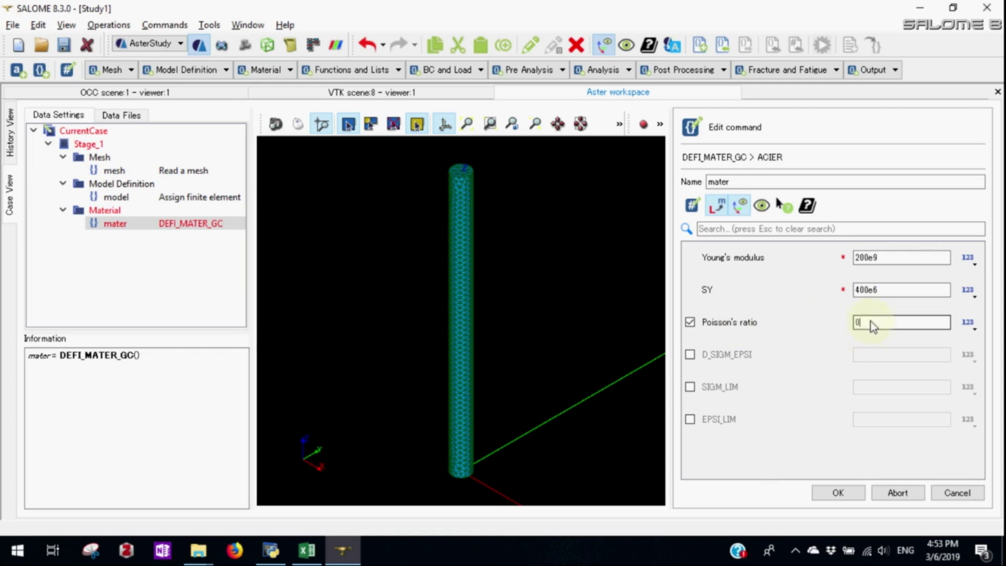
pyautogui.write('.3')
pyautogui.click(746, 355)
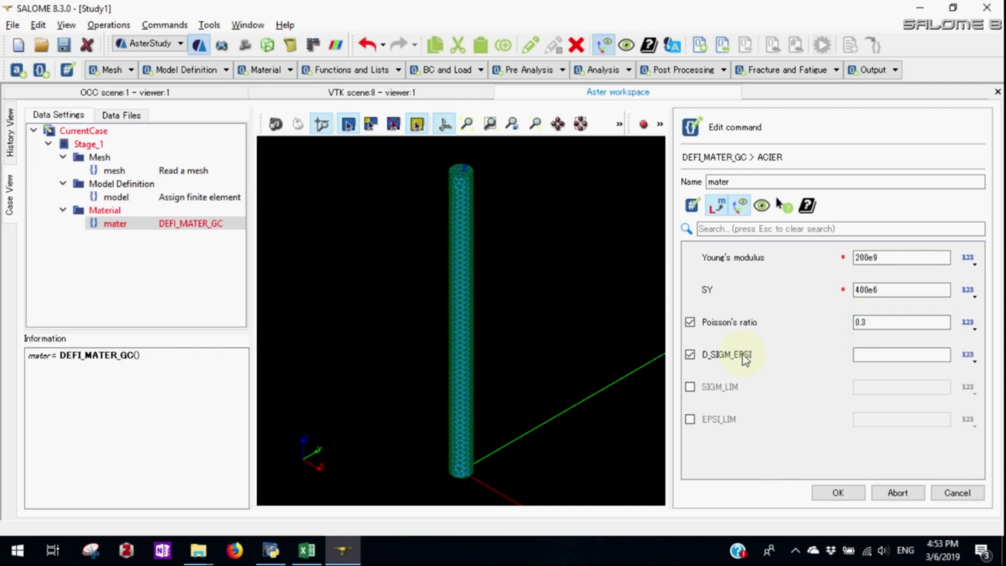
pyautogui.click(860, 357)
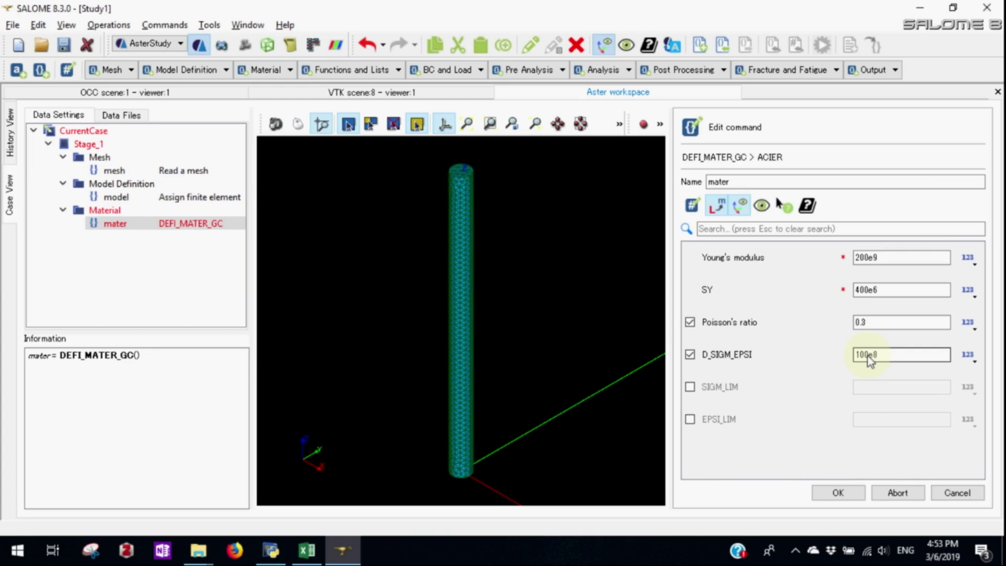
pyautogui.click(839, 493)
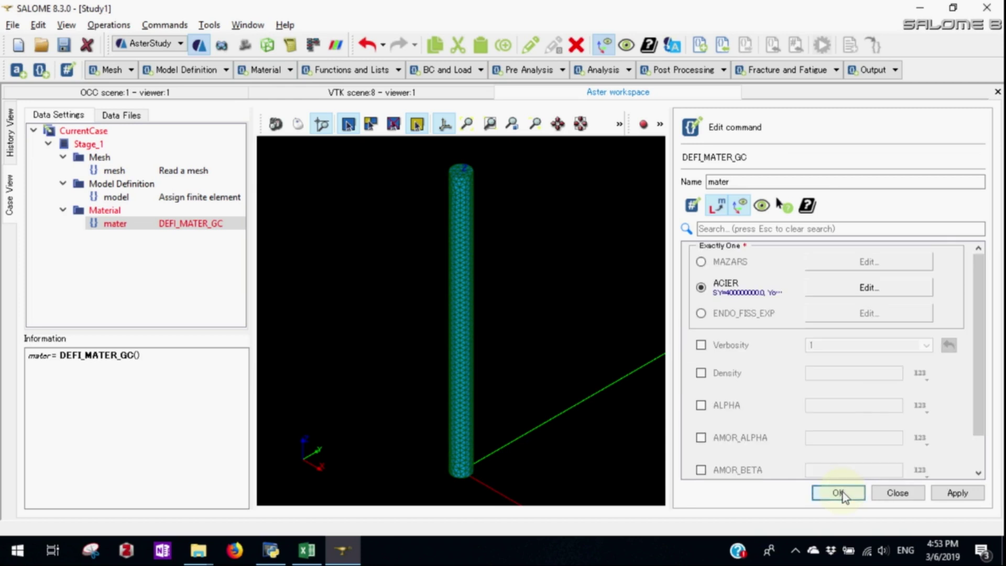
pyautogui.click(842, 492)
# Rename the mater material command as steel
pyautogui.click(130, 224)
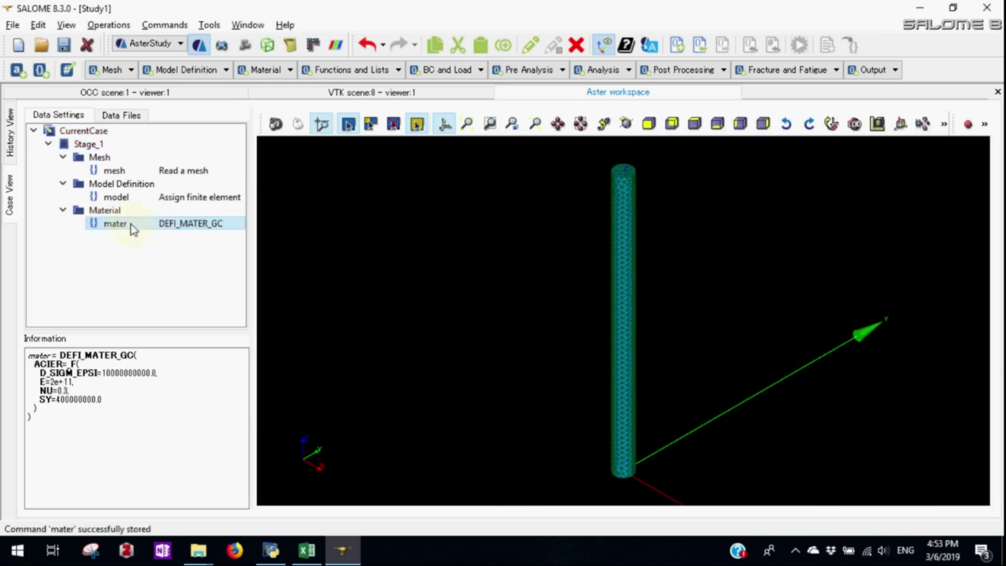
pyautogui.click(130, 224)
pyautogui.write('steel')
pyautogui.press('Return')
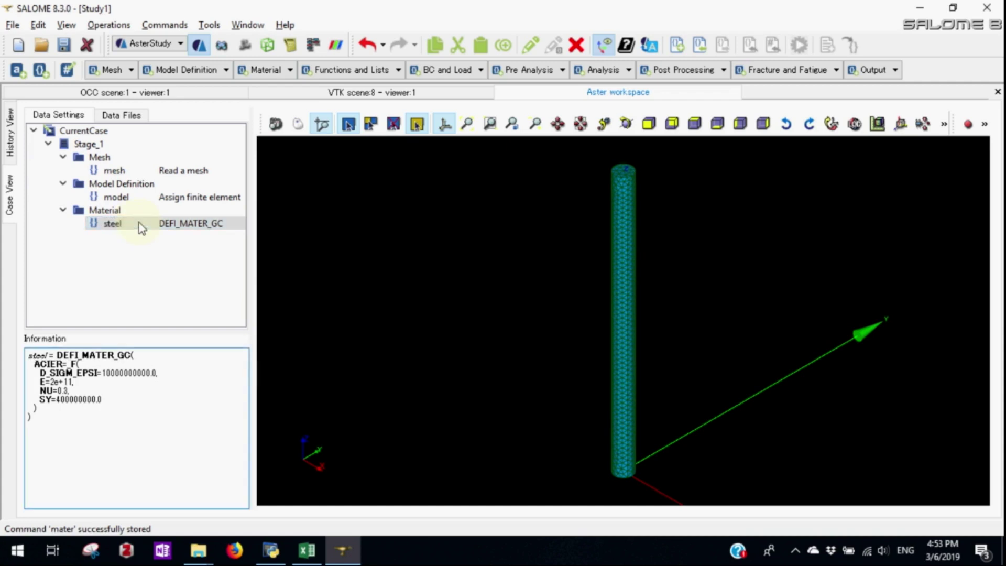
# Add an Assign a material command based on the model, with one item applying the steel material everywhere, and store it
pyautogui.click(267, 71)
pyautogui.click(265, 84)
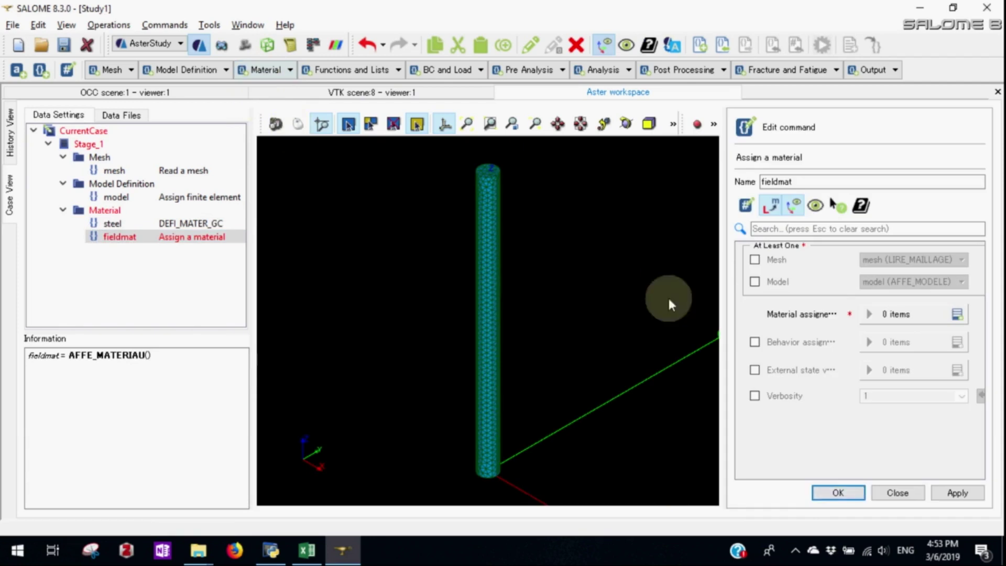
pyautogui.click(779, 282)
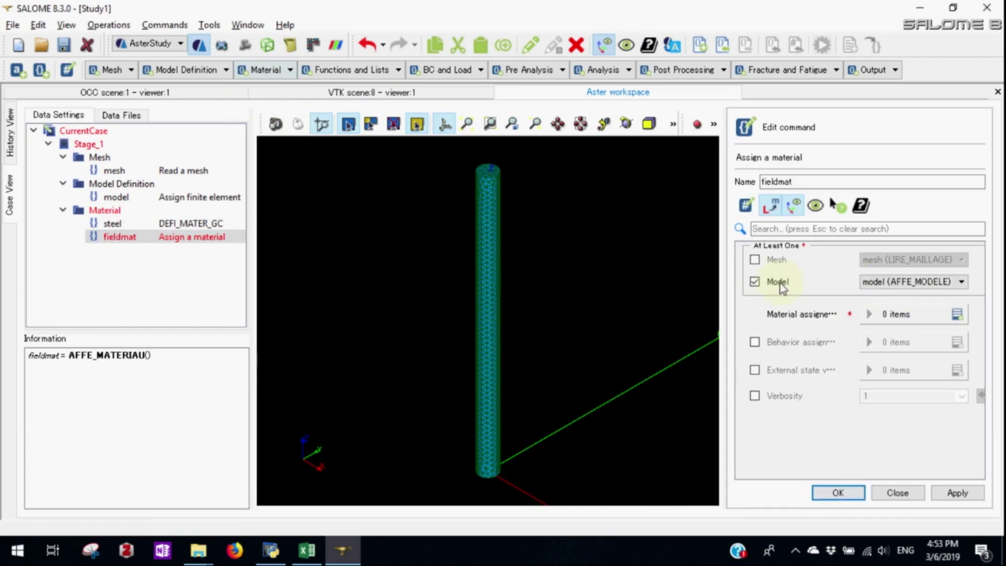
pyautogui.click(957, 314)
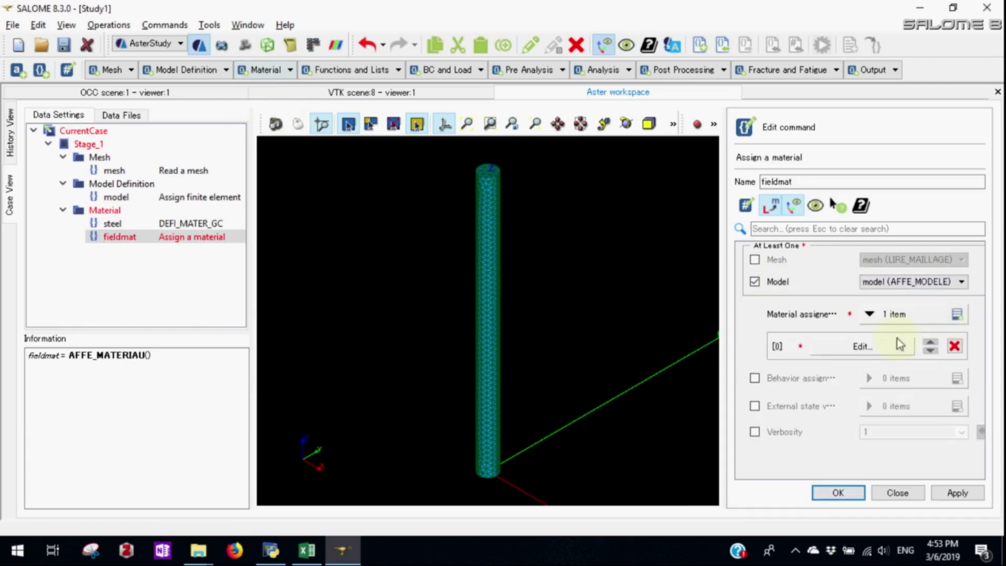
pyautogui.click(899, 344)
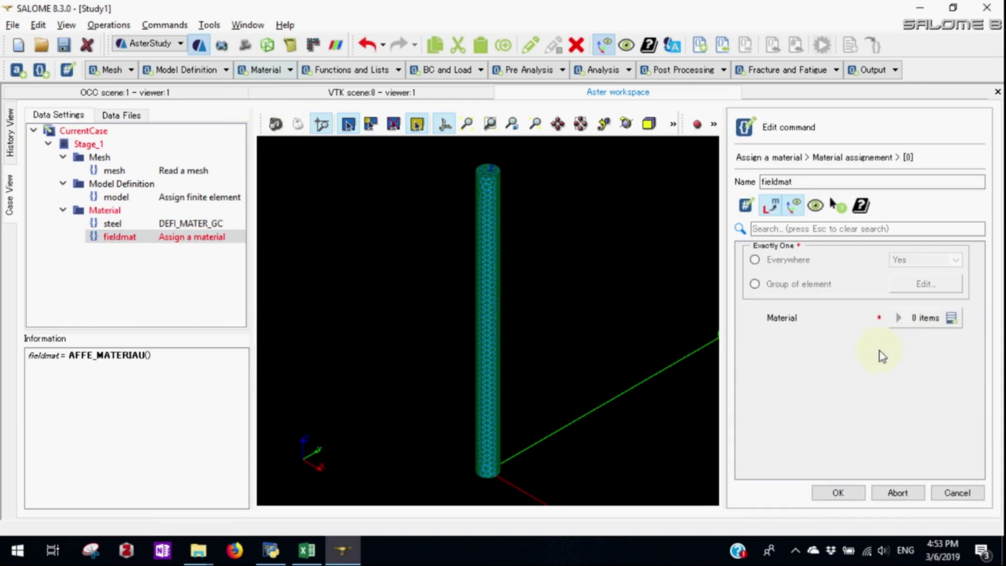
pyautogui.click(787, 262)
pyautogui.click(952, 317)
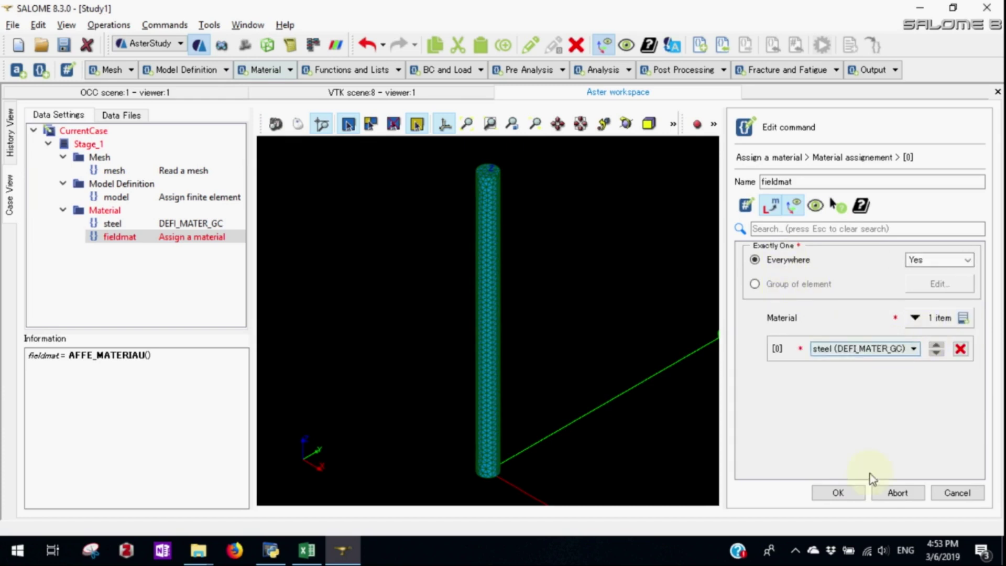
pyautogui.click(839, 493)
pyautogui.click(841, 494)
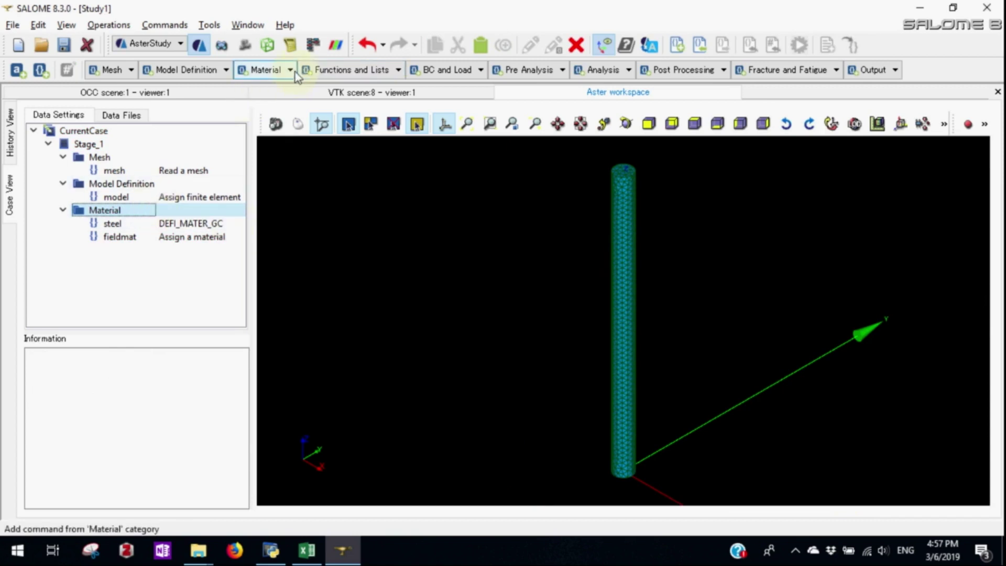
# Add a Define function command named fload with Time as its parameter name
pyautogui.click(343, 69)
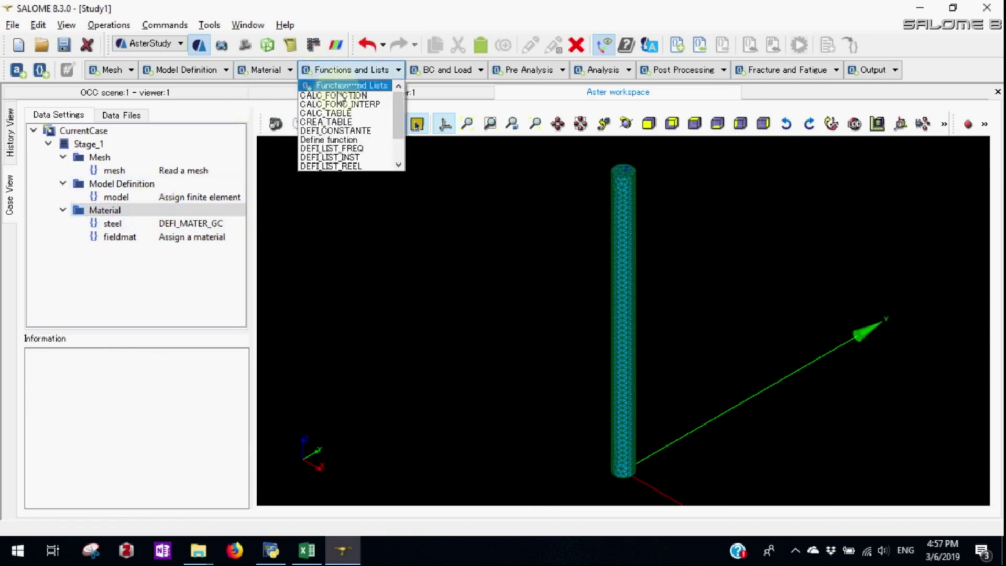
pyautogui.click(350, 137)
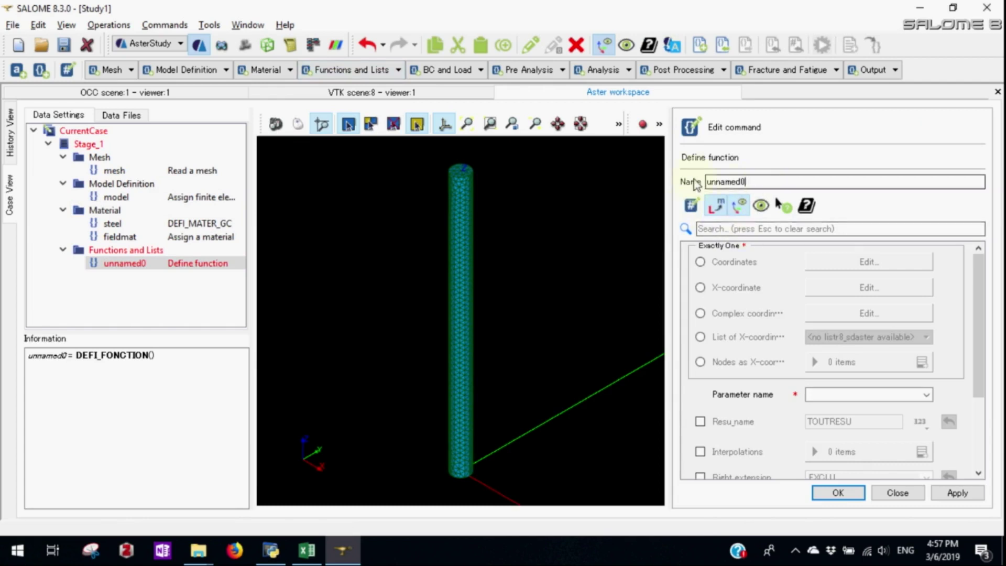
pyautogui.hotkey('ctrl', 'a')
pyautogui.write('fload')
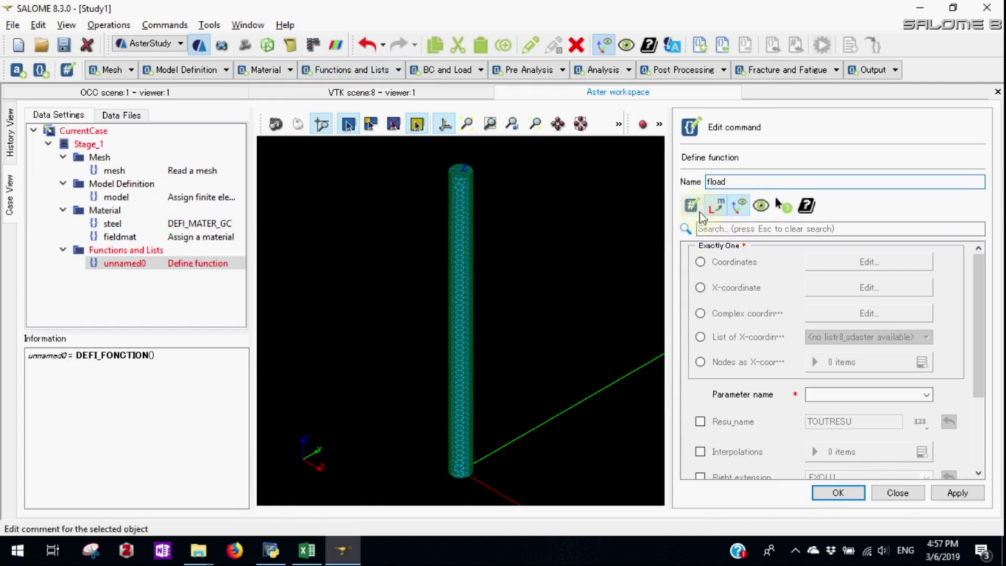
pyautogui.click(926, 394)
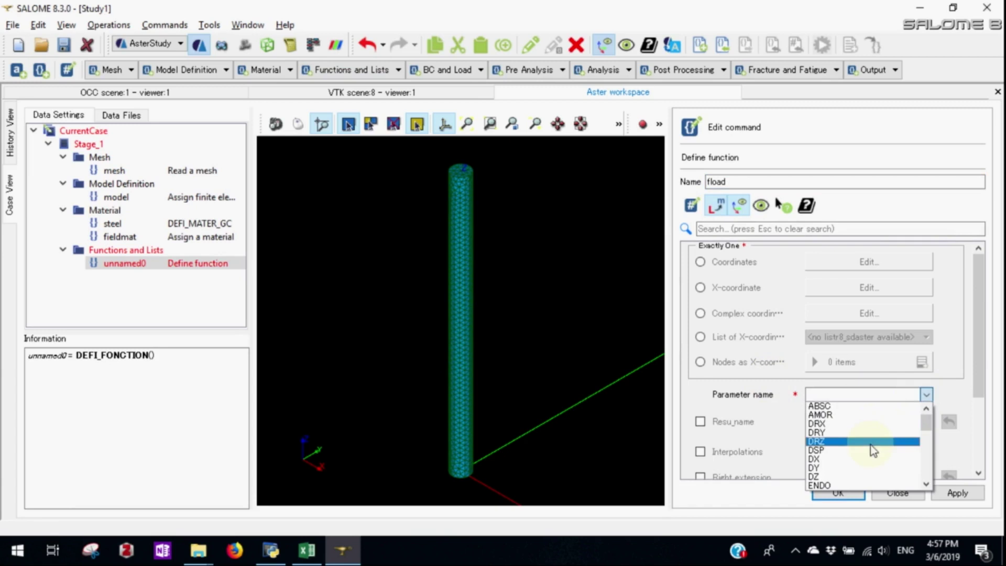
pyautogui.scroll(-5, 867, 446)
pyautogui.click(846, 476)
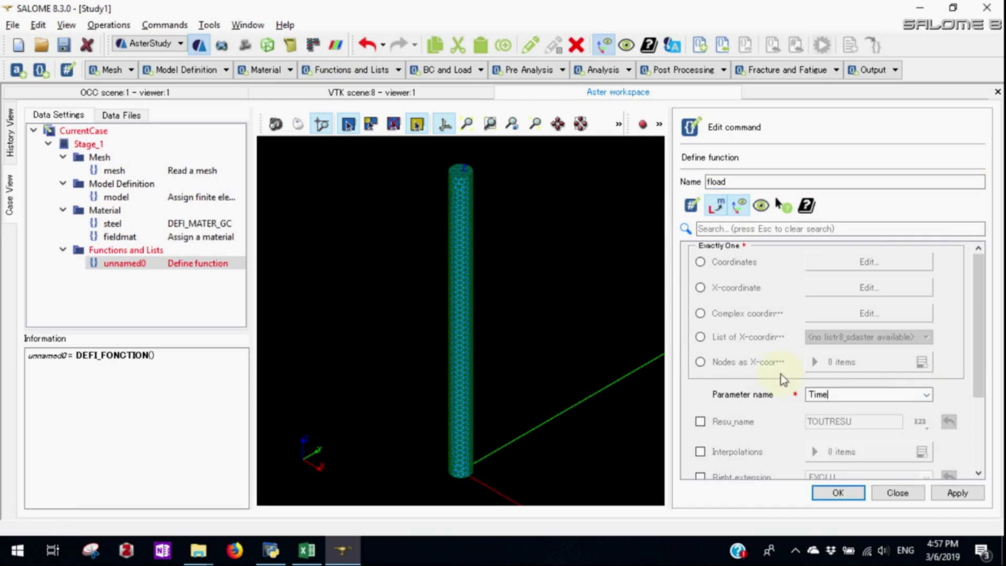
# Define the fload function by coordinates with value 0 at time 0 and value 1 at time 1
pyautogui.click(736, 262)
pyautogui.click(853, 262)
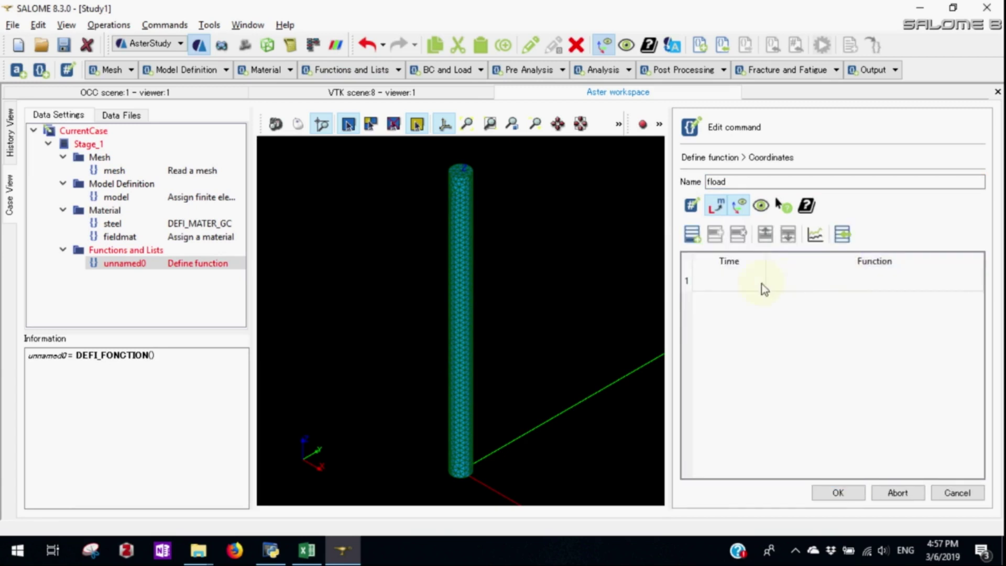
pyautogui.click(692, 234)
pyautogui.click(727, 281)
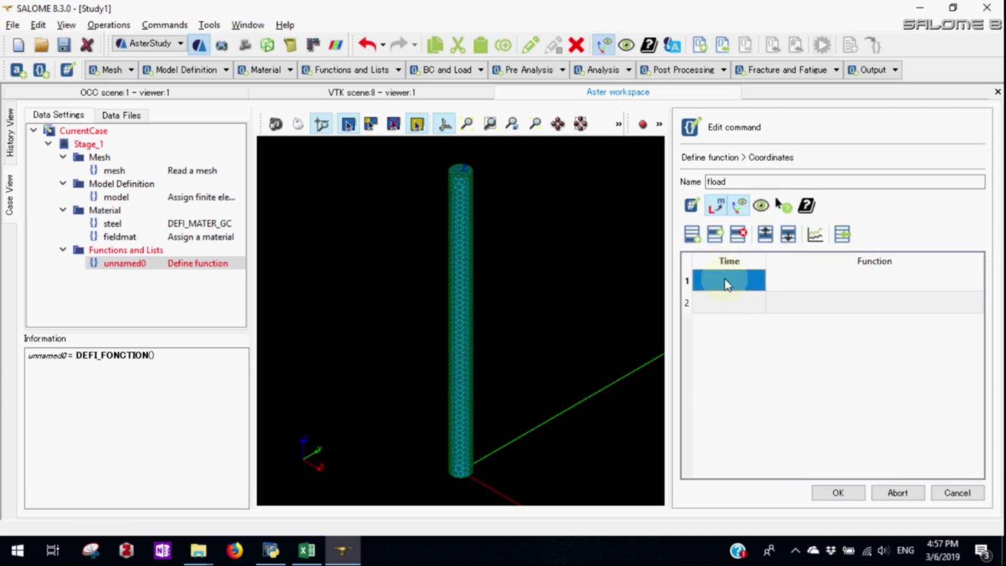
pyautogui.write('0')
pyautogui.press('Tab')
pyautogui.write('0')
pyautogui.click(725, 306)
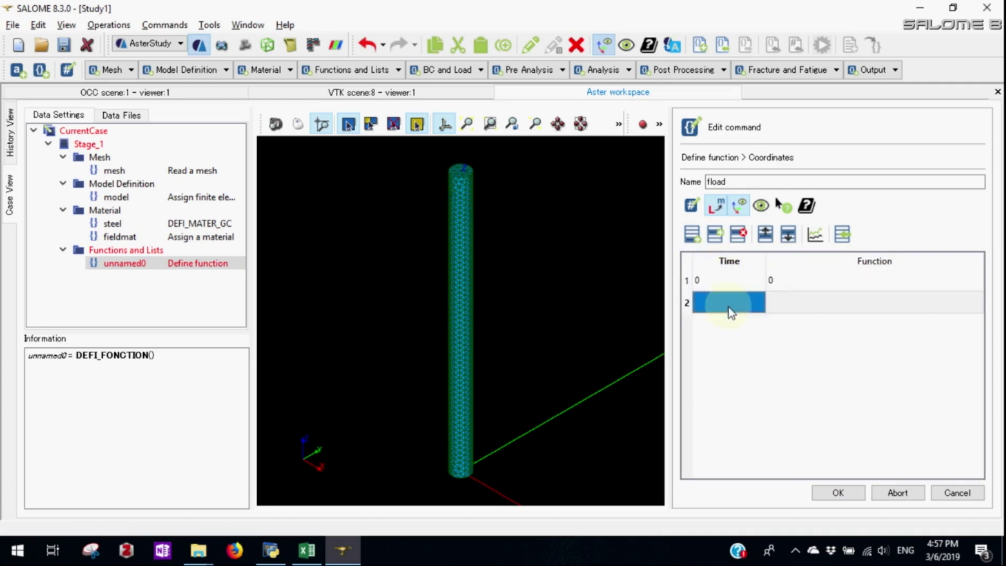
pyautogui.write('1')
pyautogui.click(815, 314)
pyautogui.write('1')
pyautogui.click(844, 495)
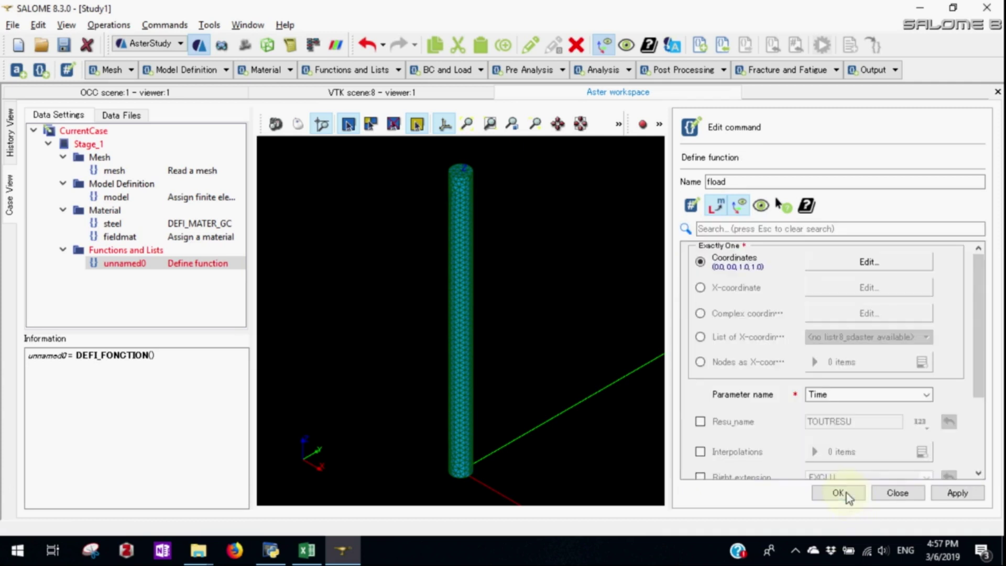
# Enable interpolations for the fload function and add one LIN item
pyautogui.moveTo(979, 386); pyautogui.dragTo(978, 450)
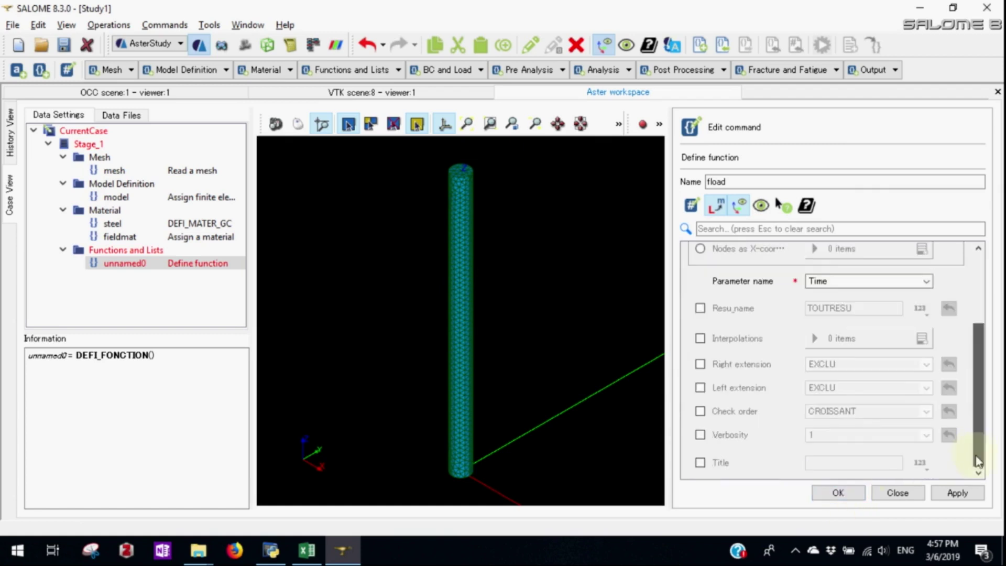
pyautogui.click(720, 337)
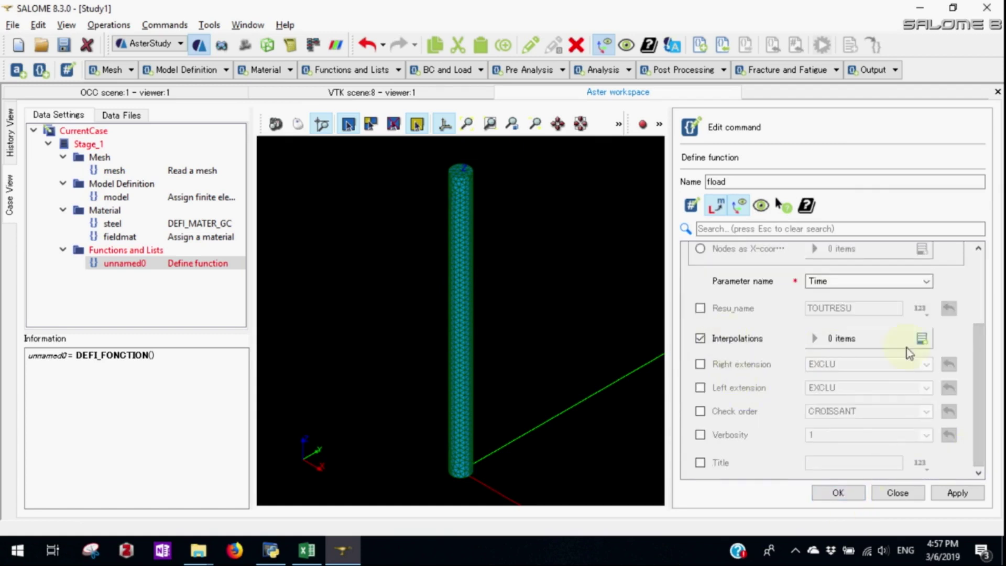
pyautogui.click(920, 339)
# Enable the right and left extensions of fload, set both to LINEAIRE, and store the function
pyautogui.click(732, 400)
pyautogui.click(730, 422)
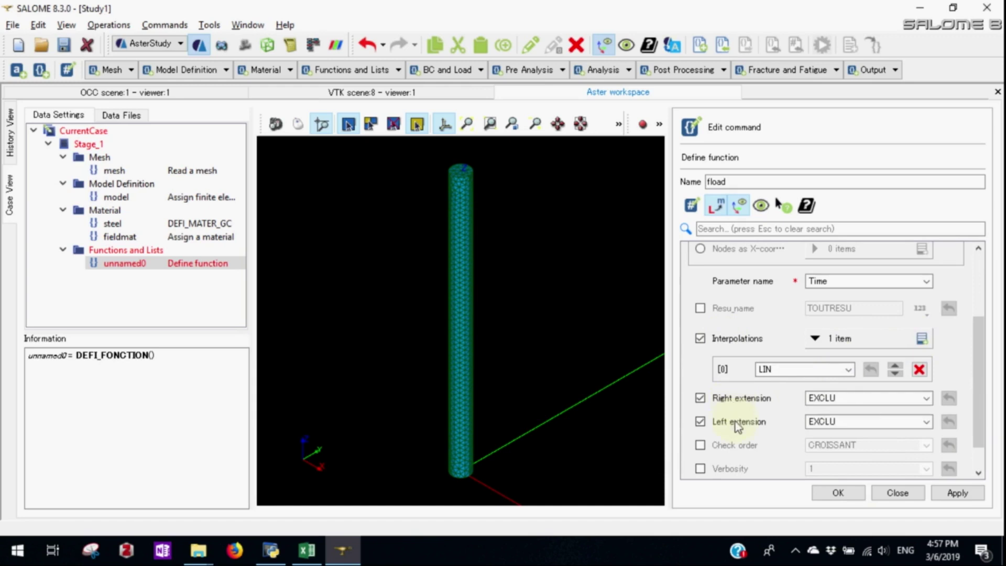
pyautogui.click(924, 399)
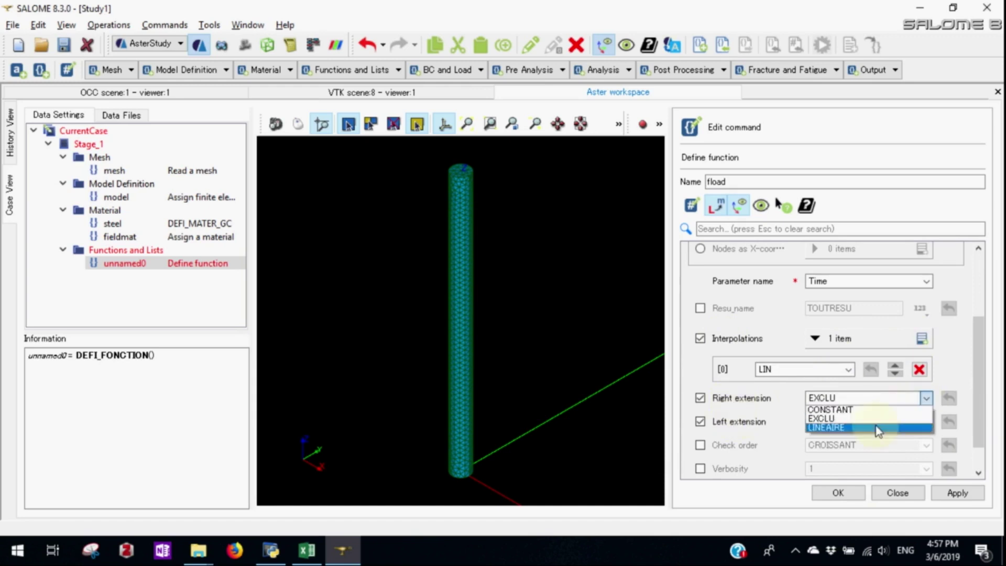
pyautogui.click(879, 423)
pyautogui.click(926, 421)
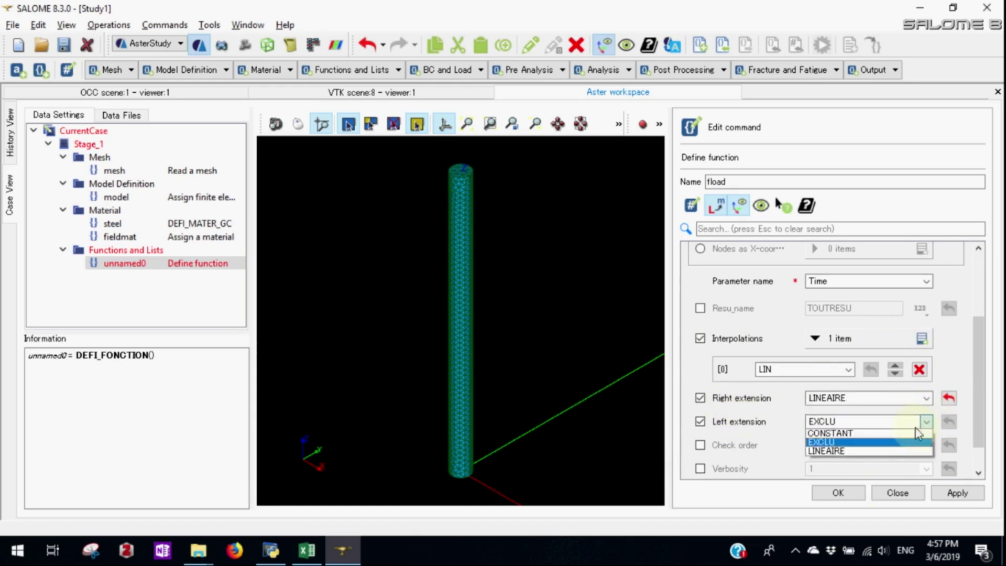
pyautogui.click(887, 458)
pyautogui.click(954, 492)
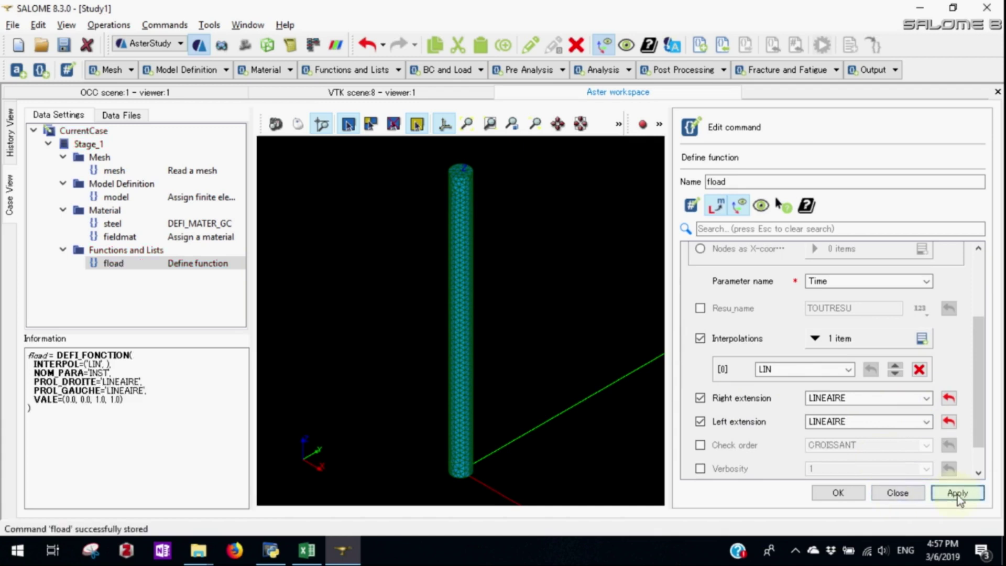
pyautogui.click(846, 495)
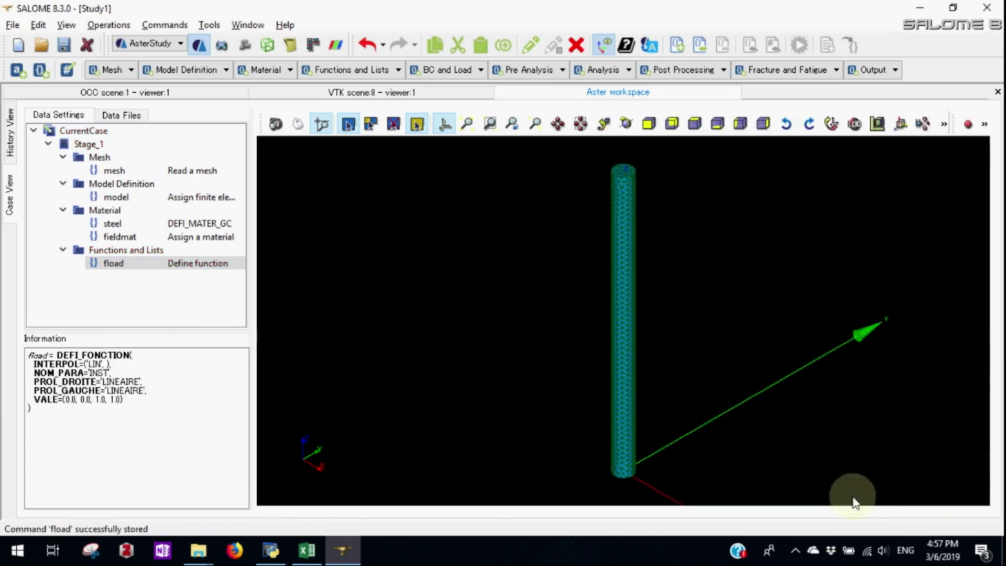
# Add a DEFI_LIST_REEL command with its DEBUT value set to 0
pyautogui.click(360, 69)
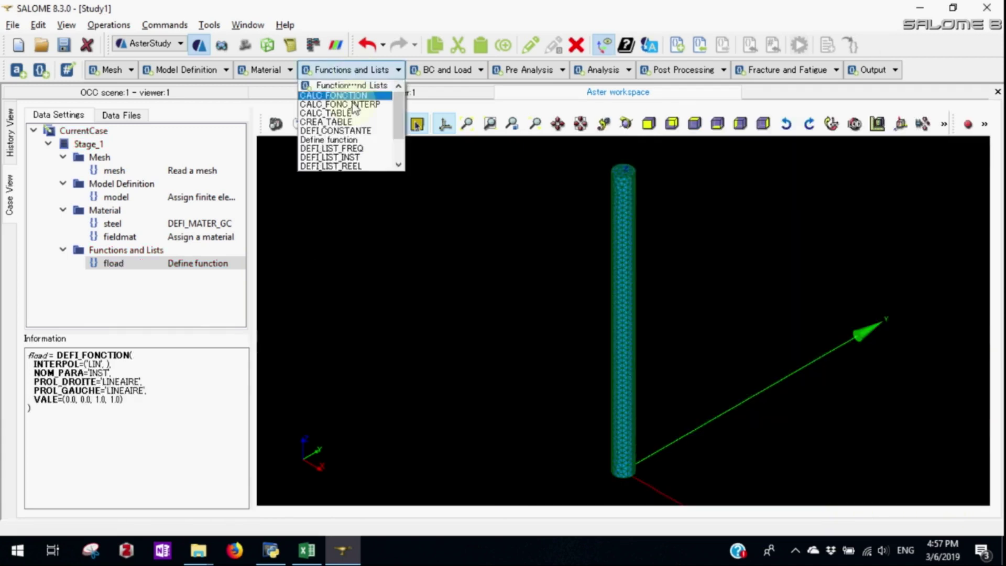
pyautogui.click(337, 162)
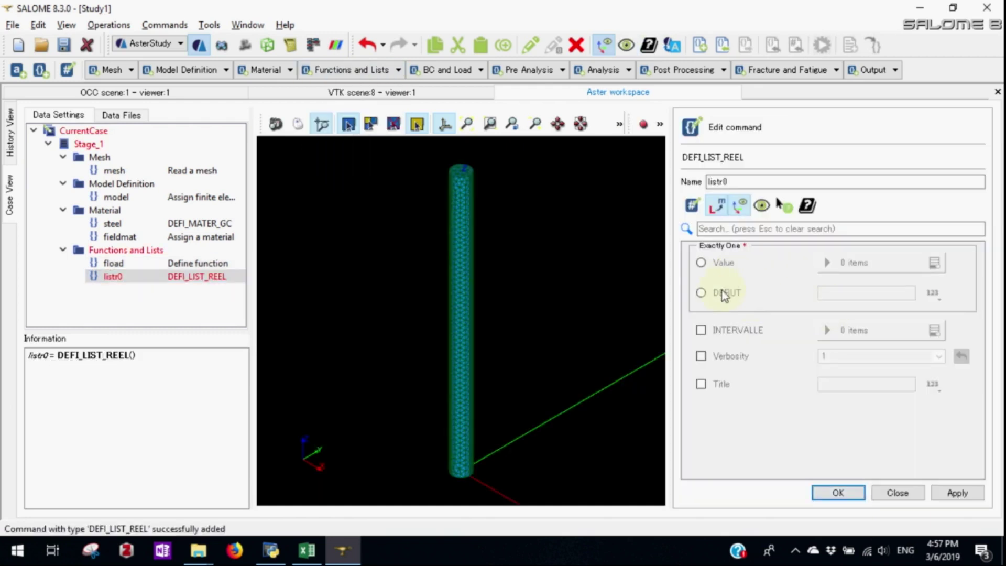
pyautogui.click(724, 292)
pyautogui.click(842, 295)
pyautogui.write('0')
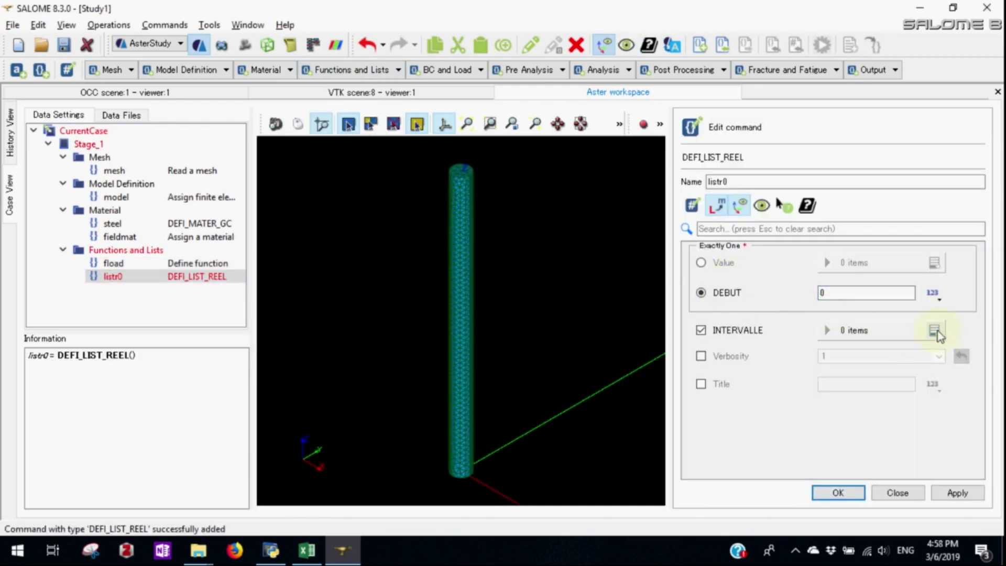
# Give the real list one INTERVALLE item with PAS 1 and JUSQU_A 100, and store the command
pyautogui.click(934, 330)
pyautogui.click(877, 368)
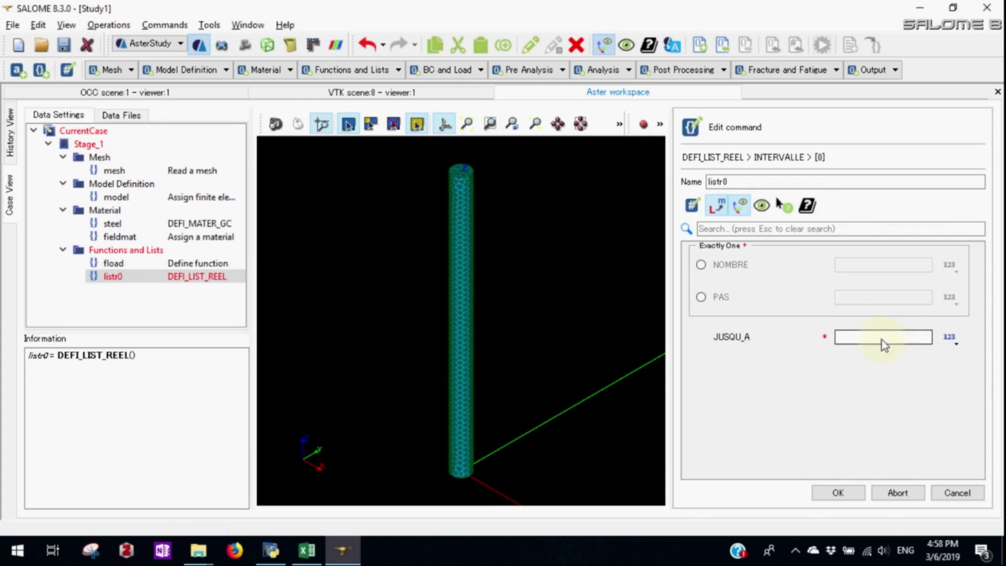
pyautogui.click(722, 297)
pyautogui.click(864, 297)
pyautogui.write('1')
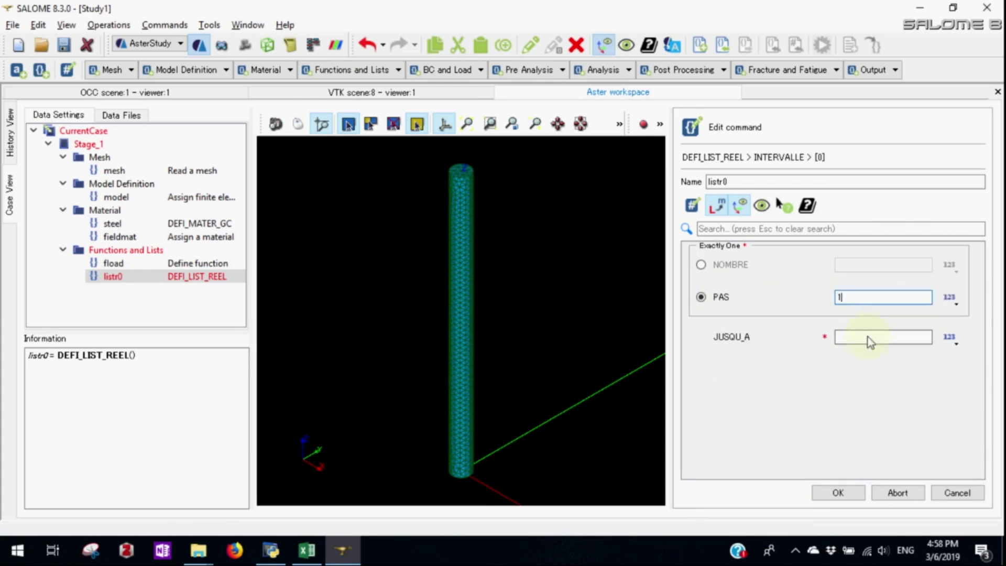
pyautogui.click(869, 338)
pyautogui.write('100')
pyautogui.click(838, 493)
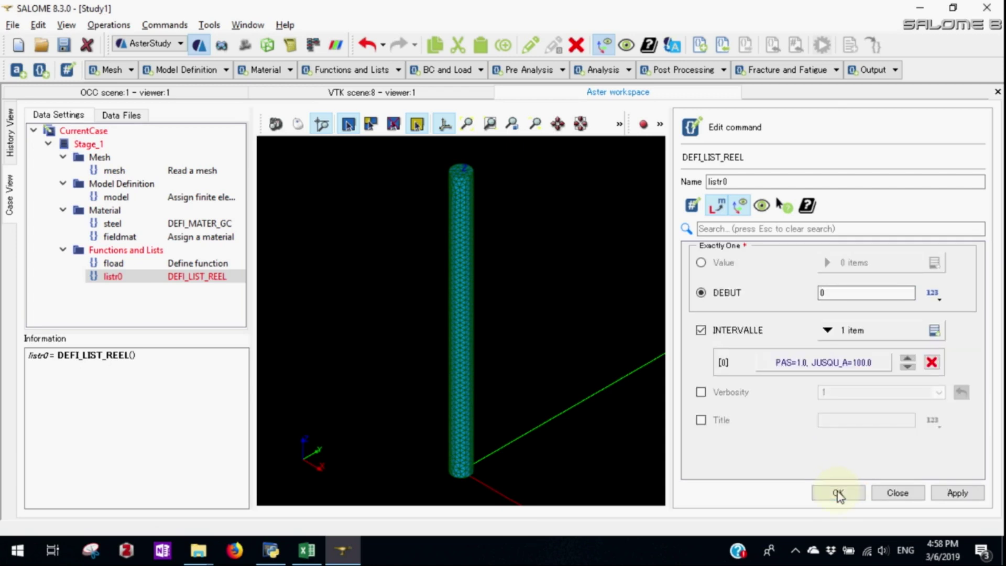
pyautogui.click(838, 493)
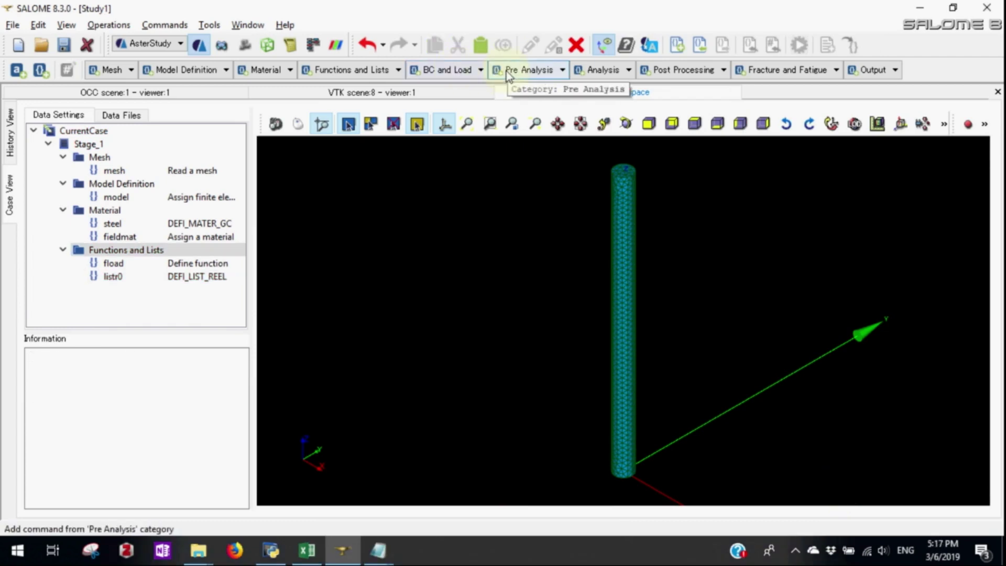
# Add an Assign mechanical load command named support and give it one Enforce DOF item
pyautogui.click(449, 71)
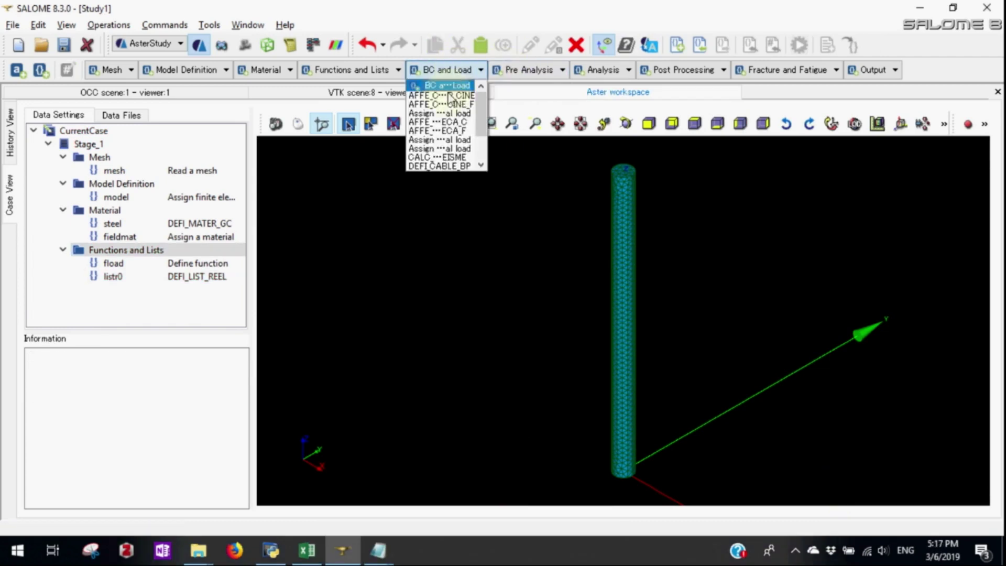
pyautogui.click(451, 114)
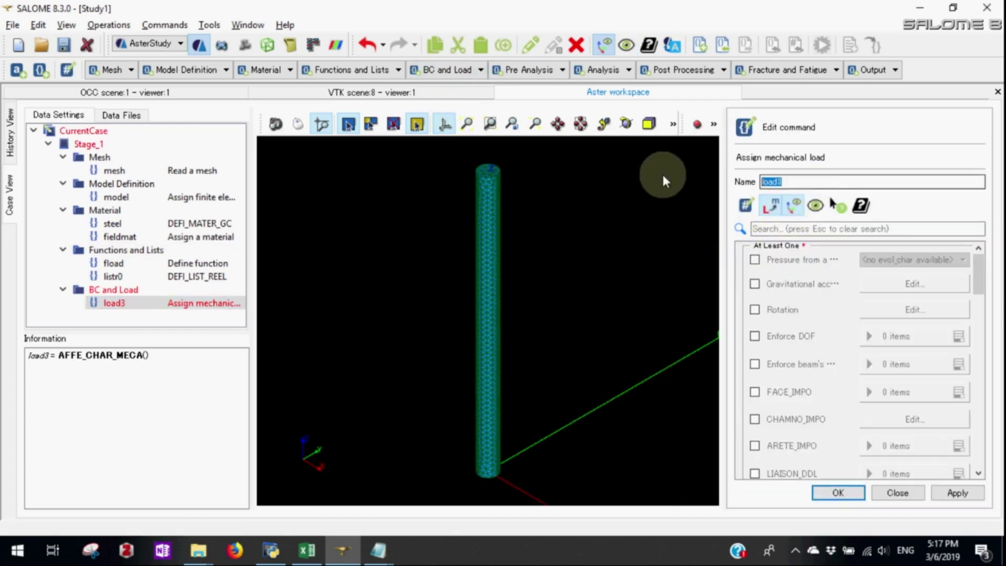
pyautogui.write('support')
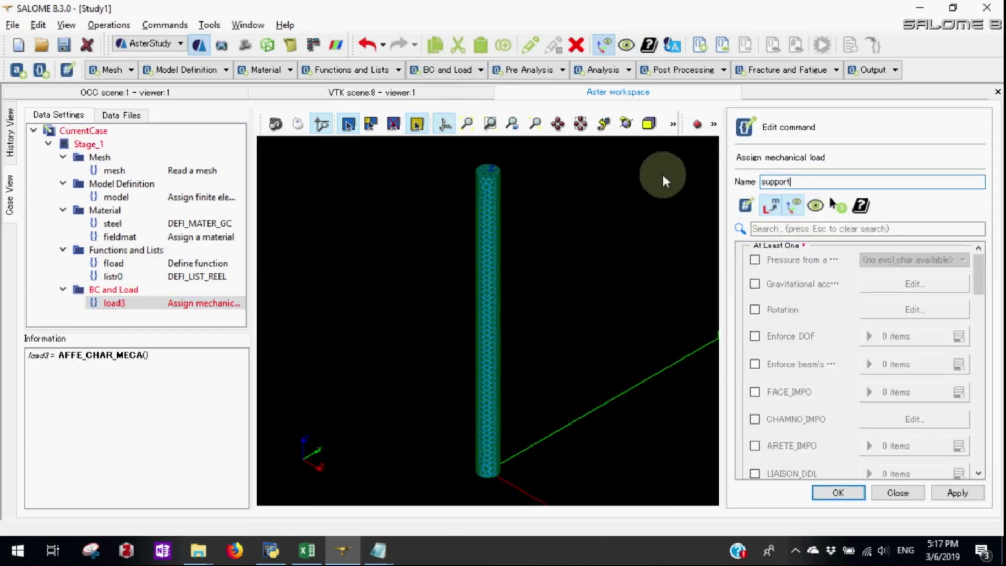
pyautogui.click(806, 340)
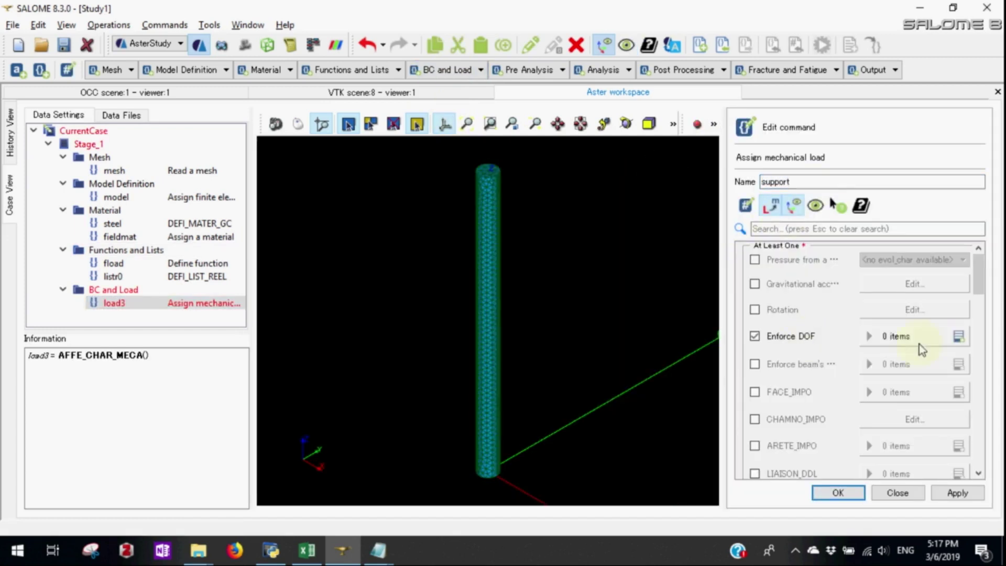
pyautogui.click(958, 337)
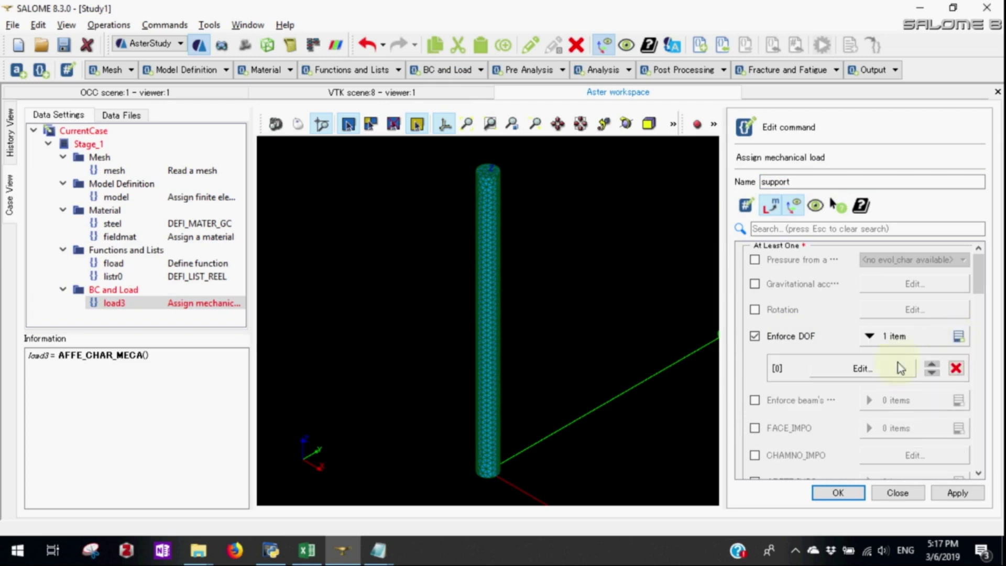
pyautogui.click(817, 362)
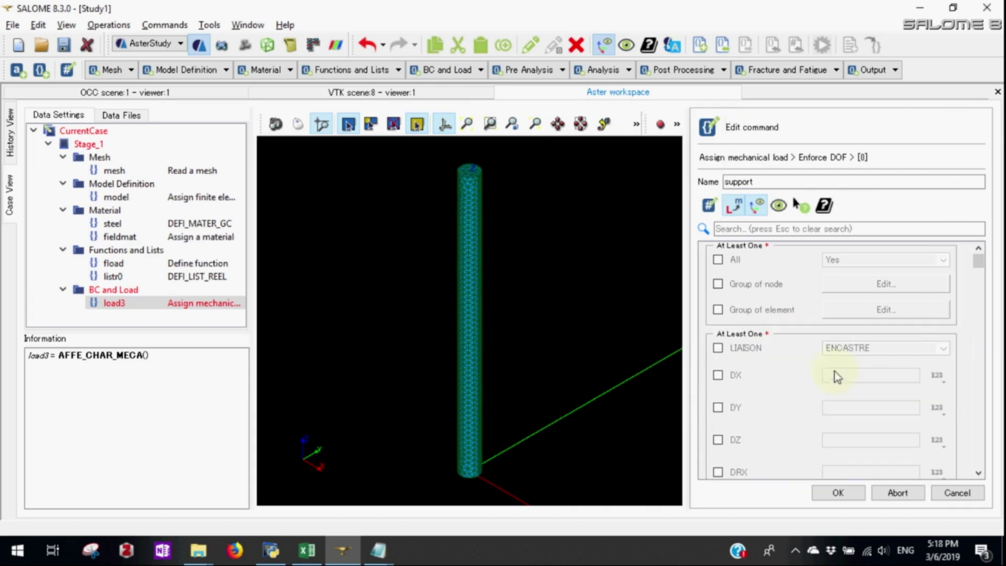
# Fix the element group Group_supportFace with LIAISON ENCASTRE and store the support load
pyautogui.click(858, 311)
pyautogui.click(739, 316)
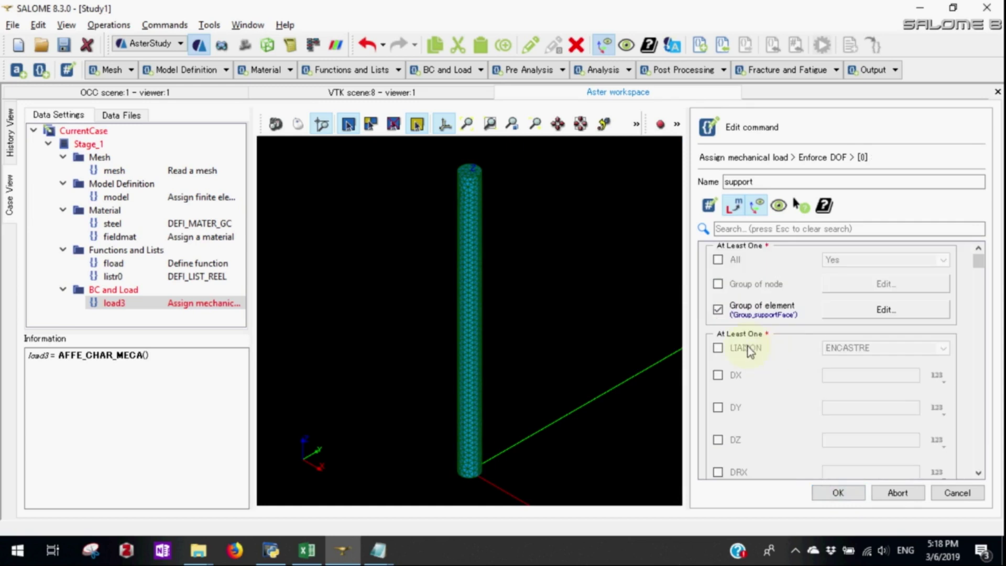
pyautogui.click(748, 350)
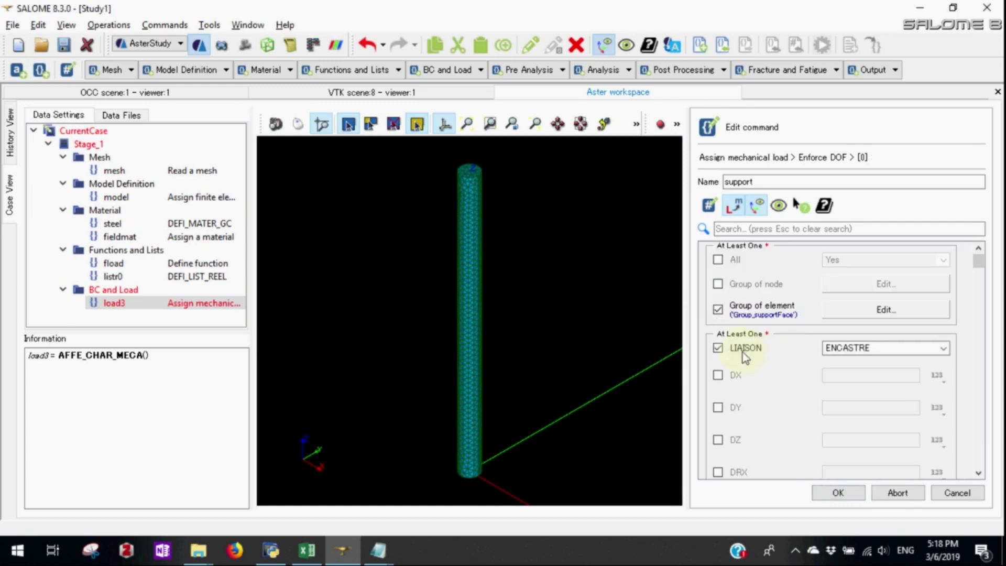
pyautogui.click(838, 492)
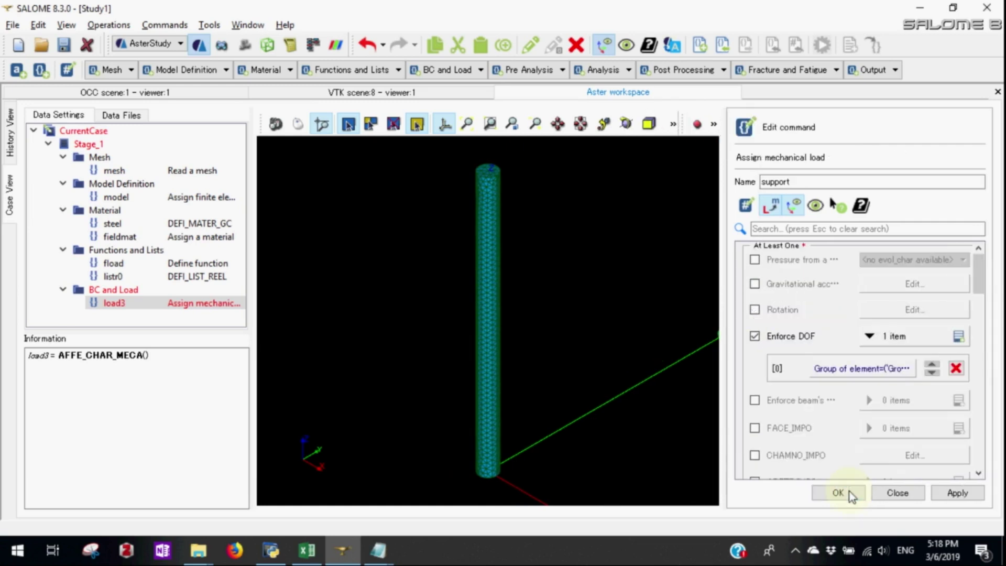
pyautogui.click(850, 493)
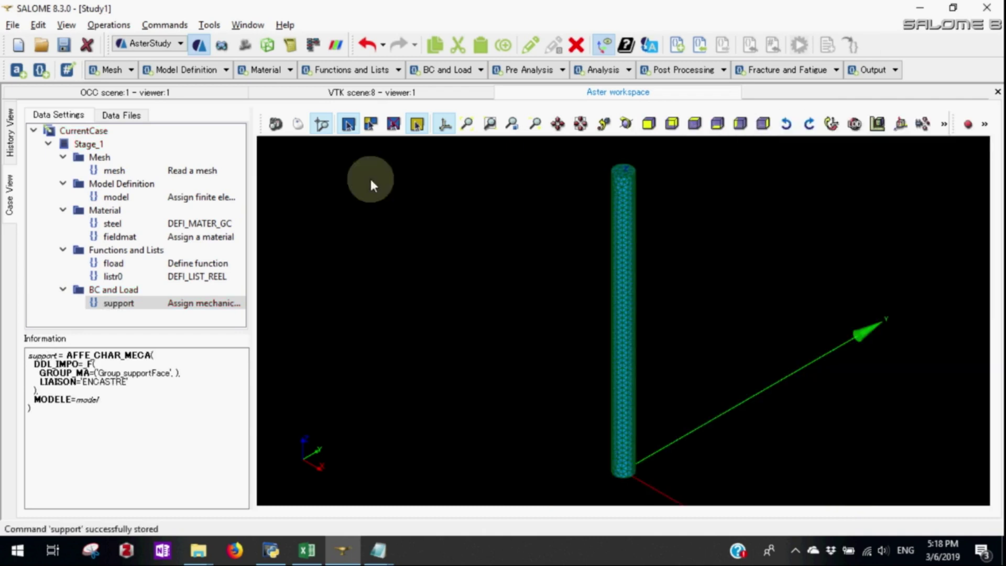
# Add a second Assign mechanical load command with its default name and one Enforce DOF item
pyautogui.click(447, 70)
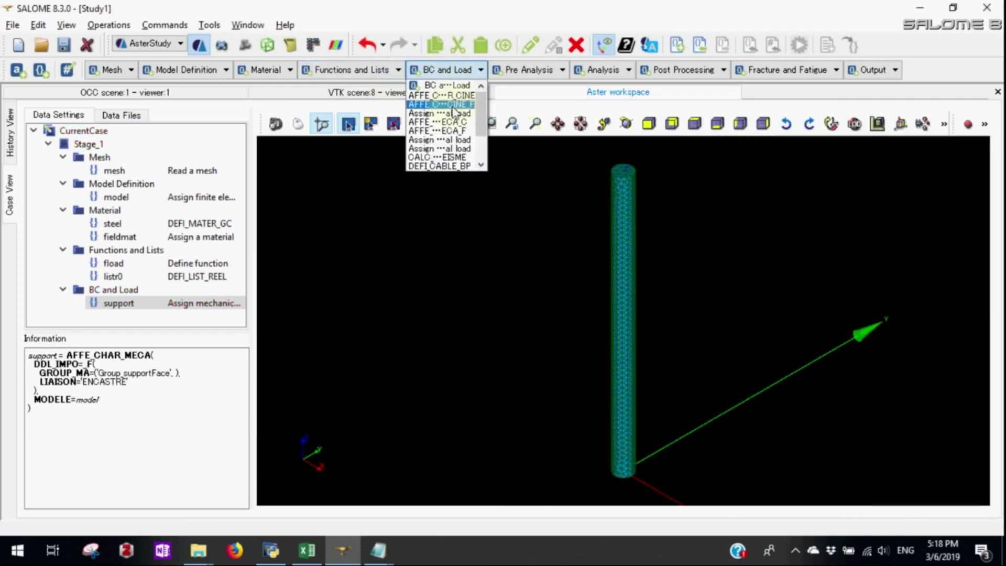
pyautogui.click(454, 113)
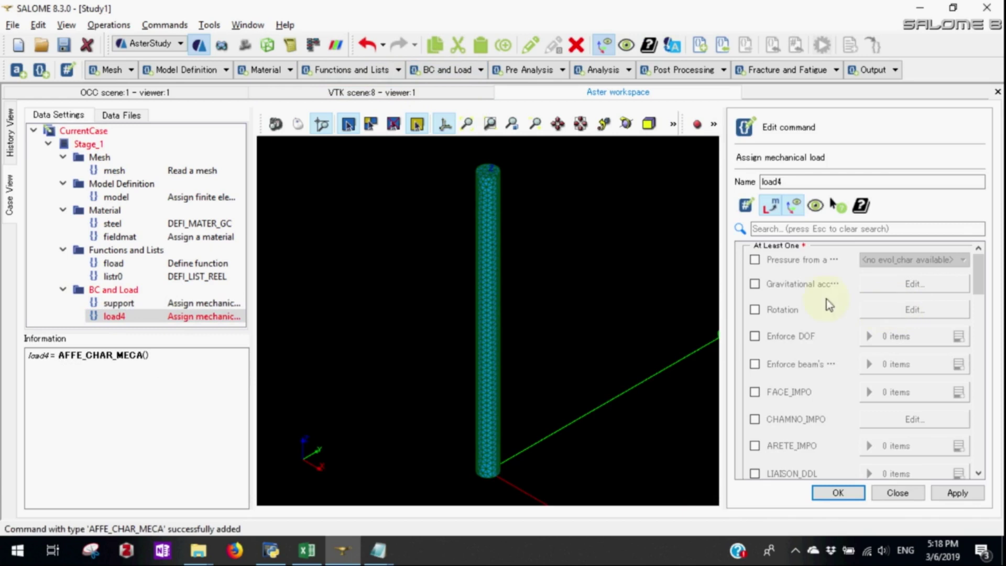
pyautogui.click(800, 338)
pyautogui.click(958, 340)
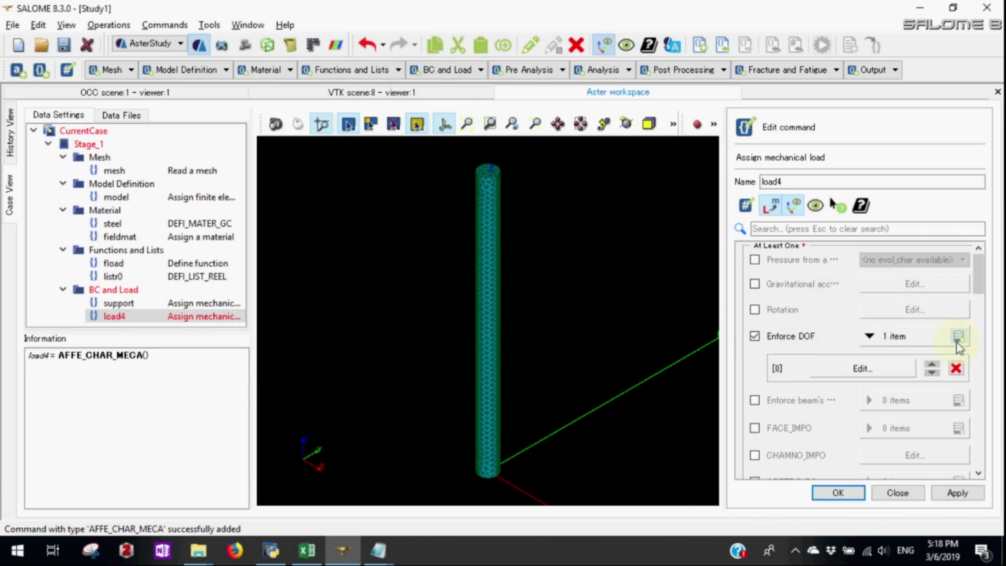
pyautogui.click(880, 376)
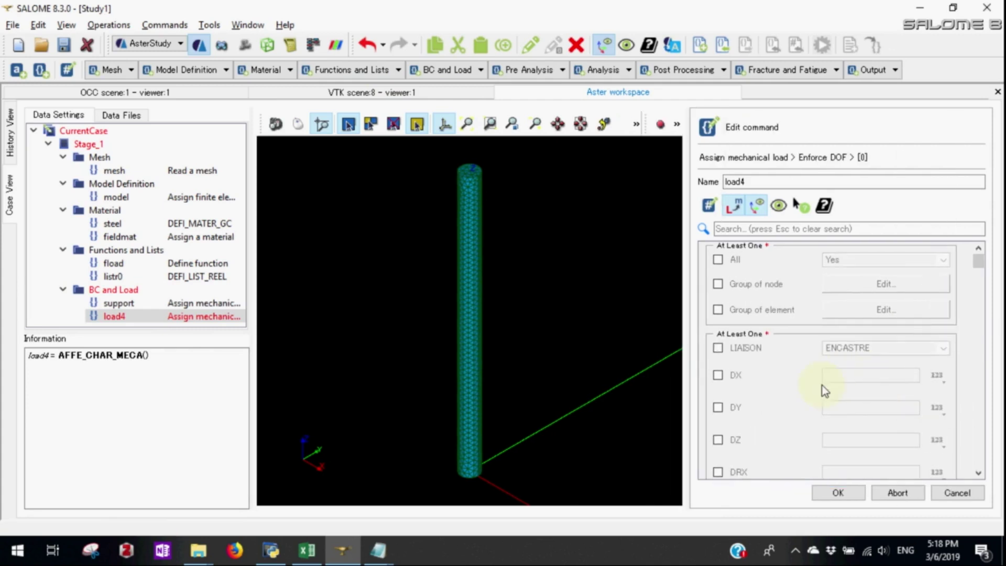
# Impose a DZ displacement of 1e-5 on the element group Group_loadingFace and store the load command
pyautogui.click(739, 439)
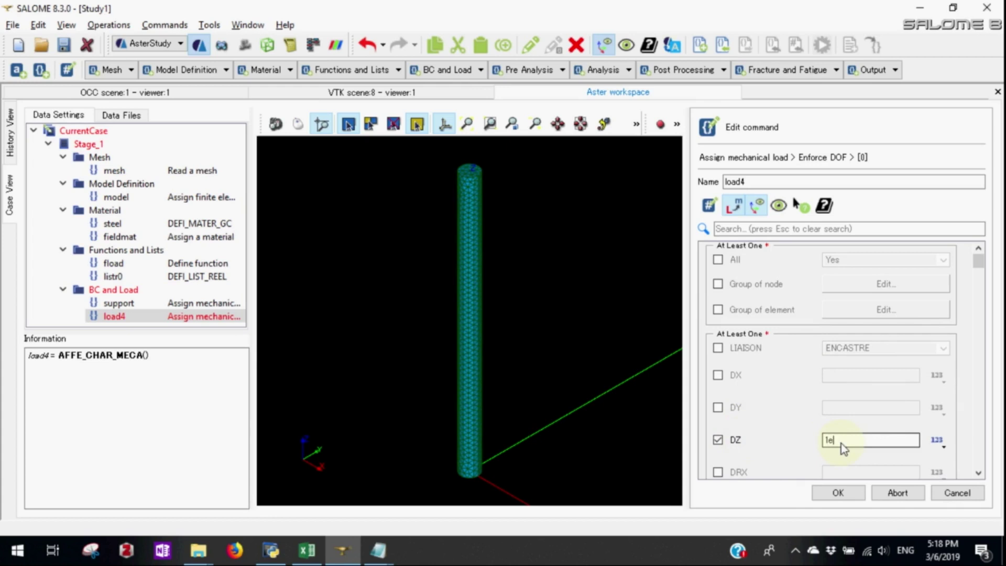
pyautogui.click(840, 443)
pyautogui.click(778, 312)
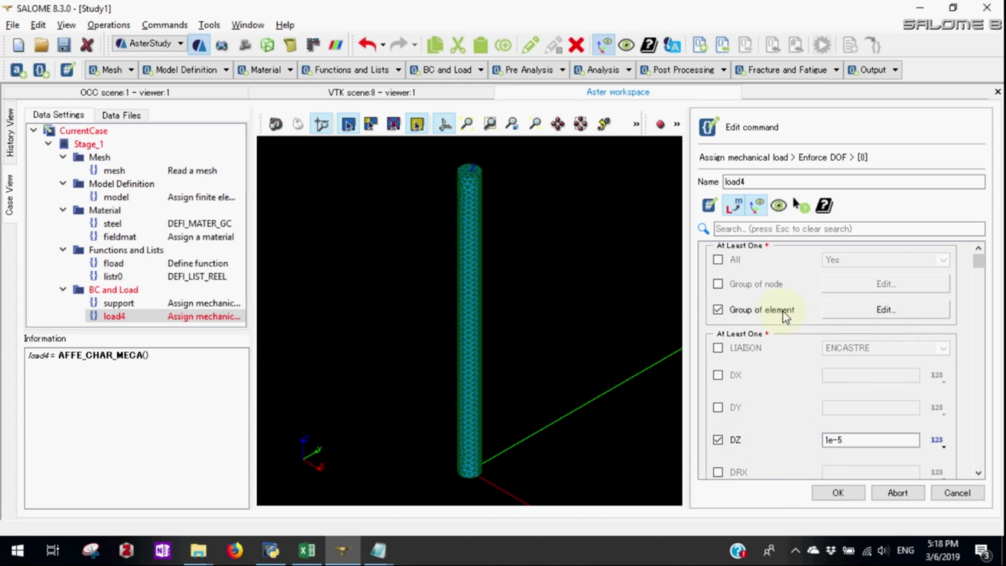
pyautogui.click(856, 312)
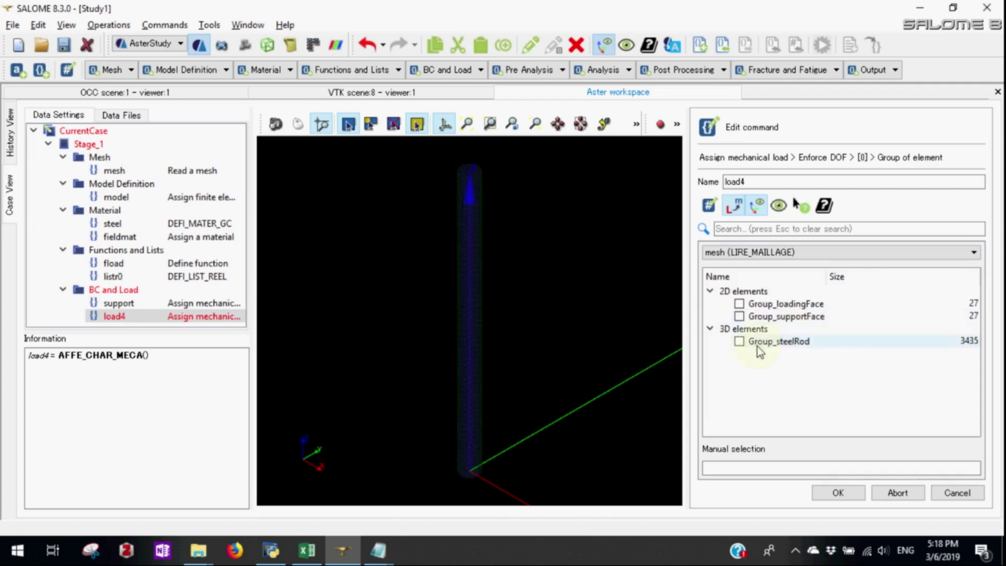
pyautogui.click(740, 305)
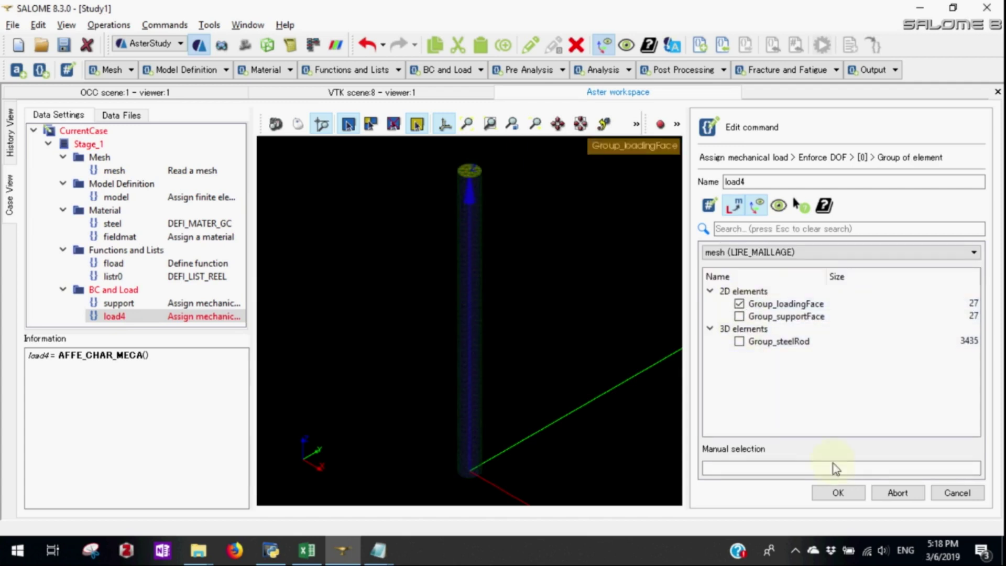
pyautogui.click(838, 493)
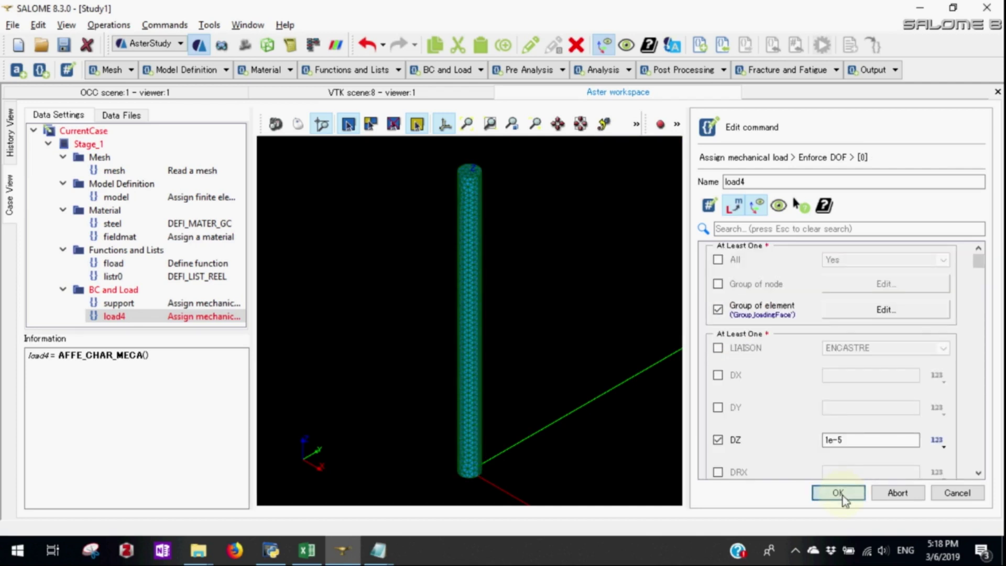
pyautogui.click(839, 494)
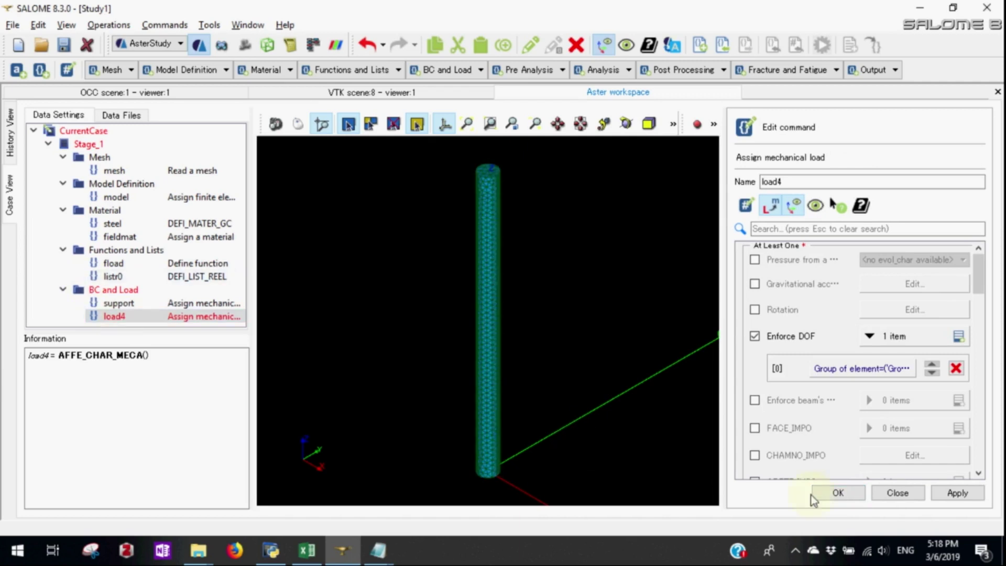
pyautogui.click(837, 493)
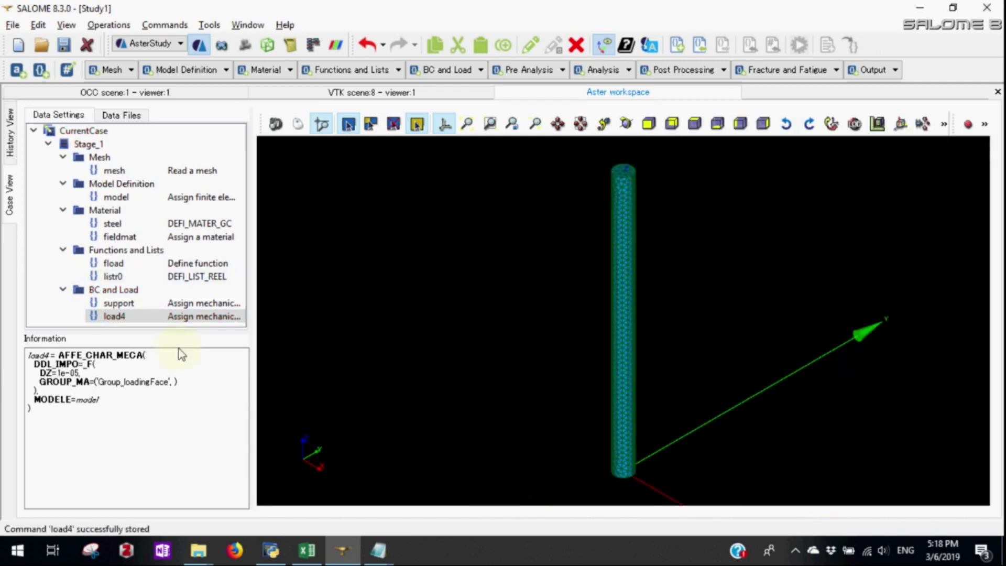
# Rename the imposed displacement load command as loaddisp
pyautogui.click(133, 315)
pyautogui.click(132, 315)
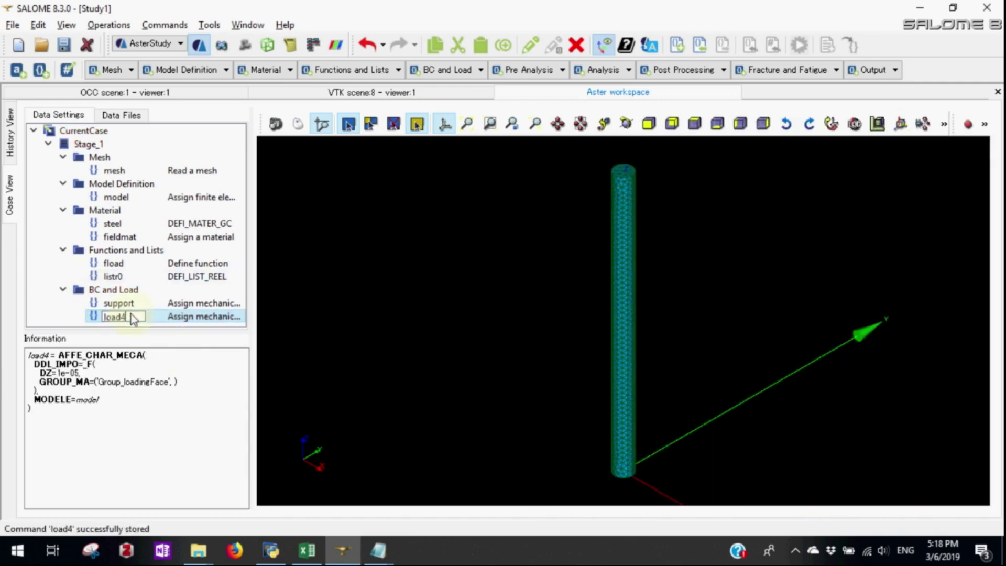
pyautogui.write('loaddisp')
pyautogui.press('Return')
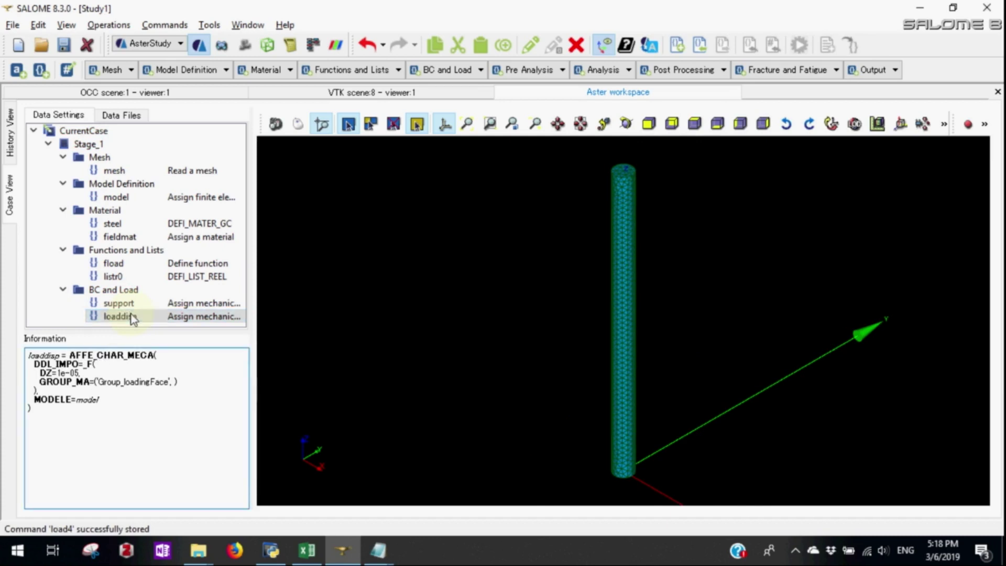
# Add a STAT_NON_LINE analysis command with its default name and give it two Loads items
pyautogui.click(602, 71)
pyautogui.scroll(-2, 603, 115)
pyautogui.scroll(-1, 604, 154)
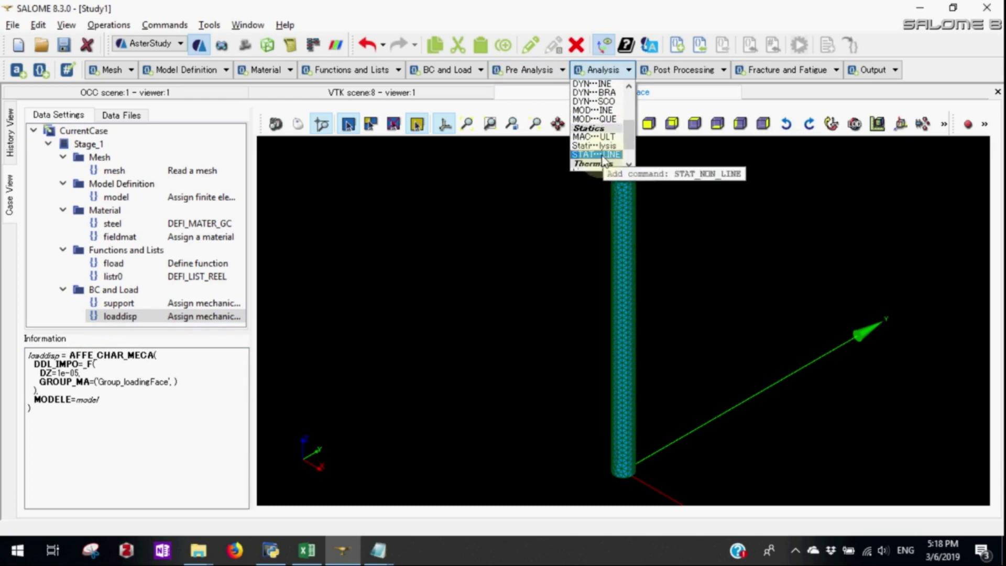
pyautogui.click(606, 155)
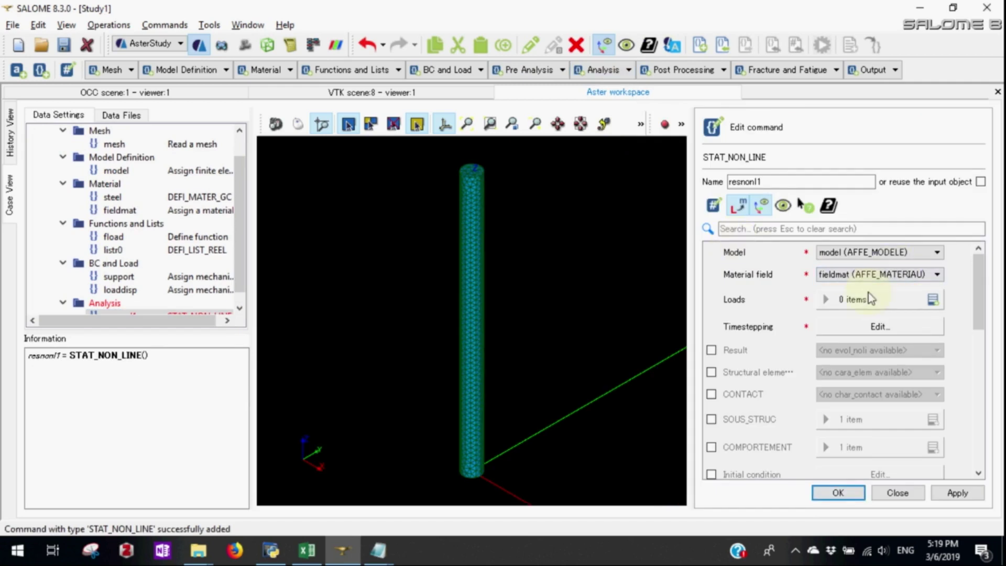
pyautogui.click(933, 299)
pyautogui.click(933, 300)
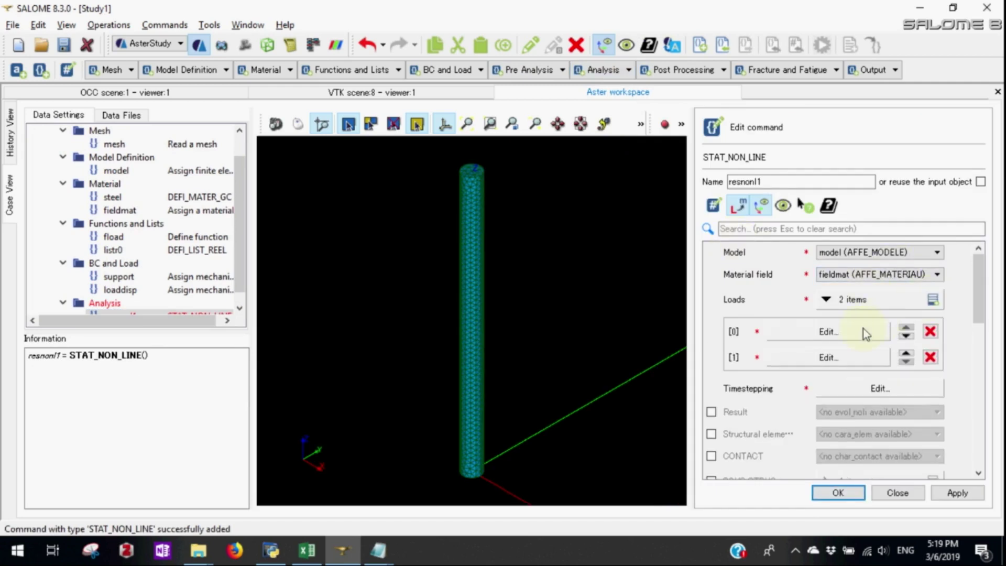
# Assign support to the first load item, and loaddisp with the multiplier function fload to the second
pyautogui.click(860, 332)
pyautogui.click(840, 494)
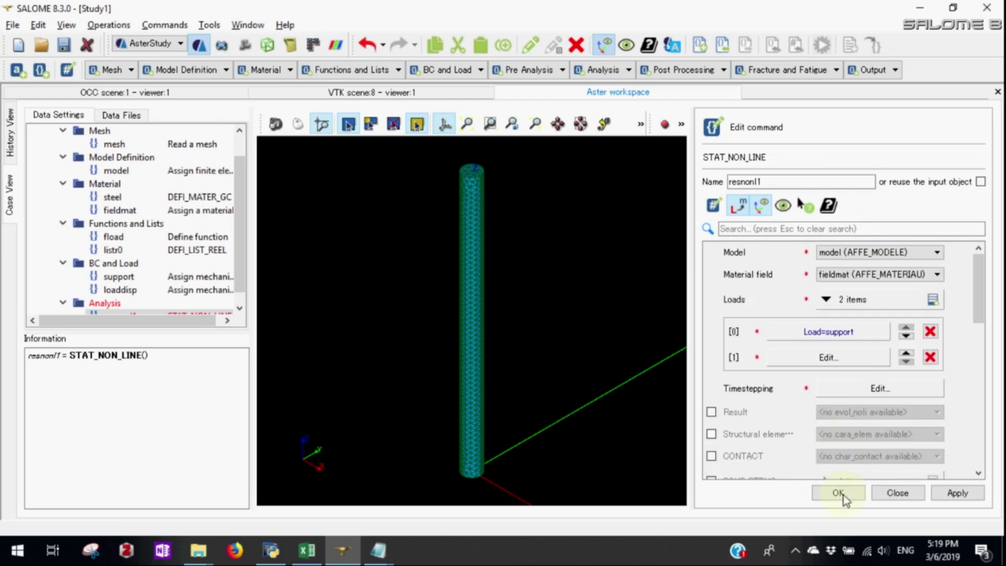
pyautogui.click(844, 361)
pyautogui.click(885, 253)
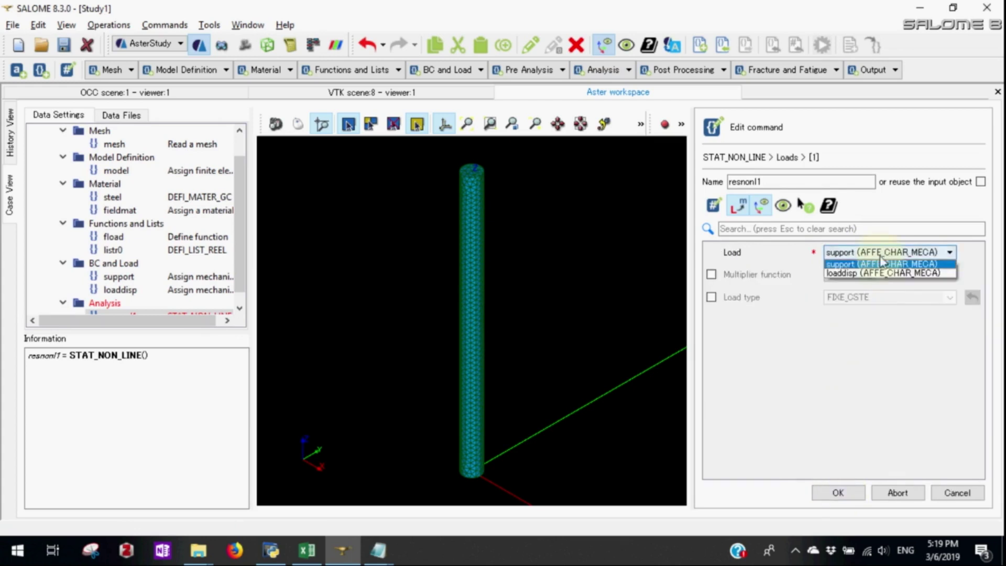
pyautogui.click(880, 274)
pyautogui.click(775, 274)
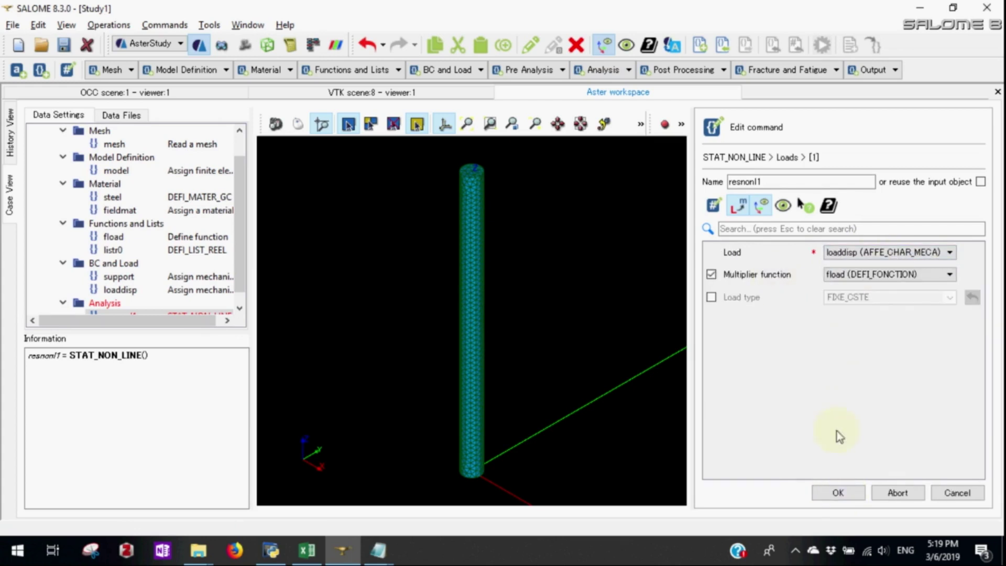
pyautogui.click(840, 494)
# Enable COMPORTEMENT in the STAT_NON_LINE command and apply its single item to all elements
pyautogui.scroll(-2, 747, 390)
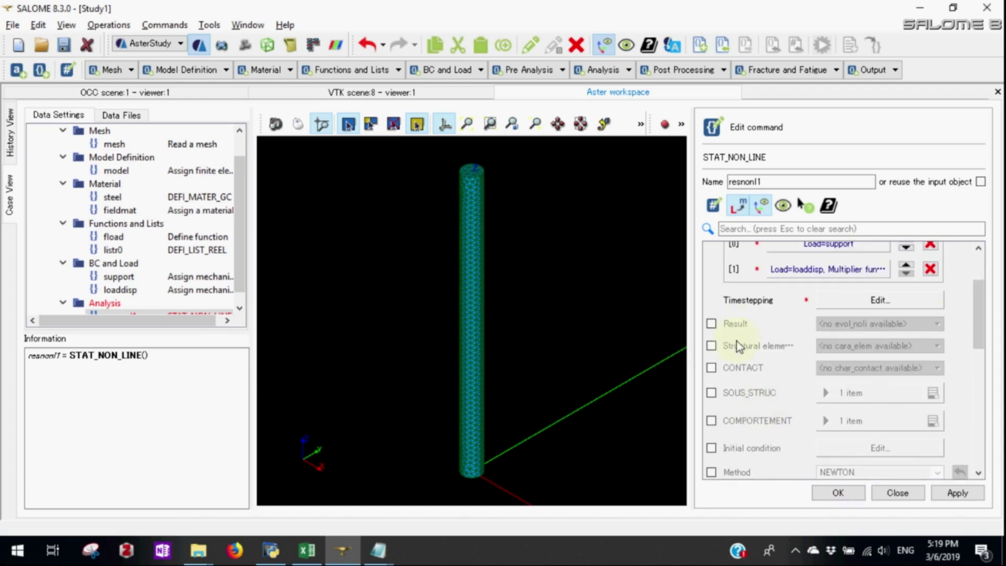
pyautogui.scroll(-1, 742, 366)
pyautogui.click(737, 380)
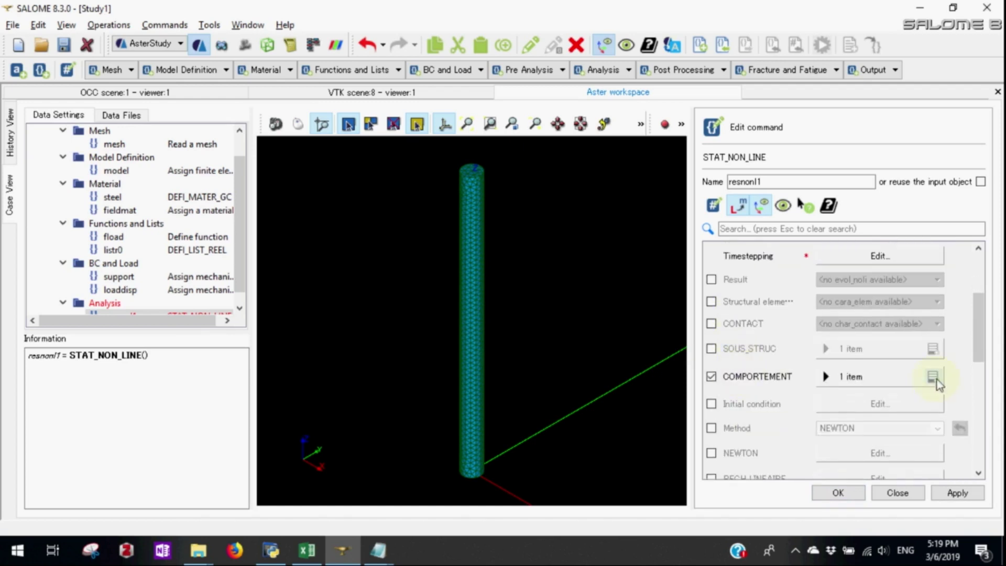
pyautogui.click(933, 377)
pyautogui.click(930, 443)
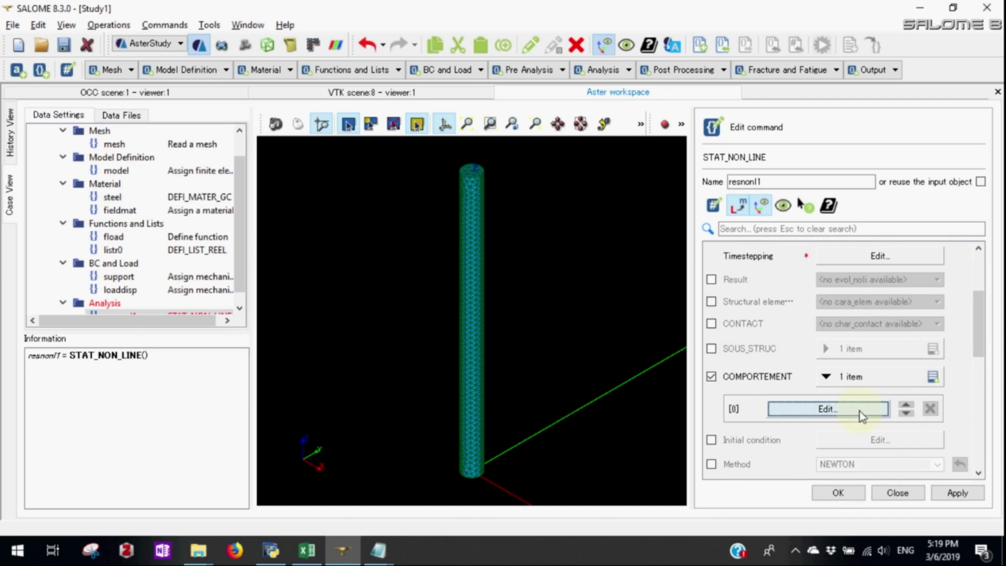
pyautogui.click(819, 409)
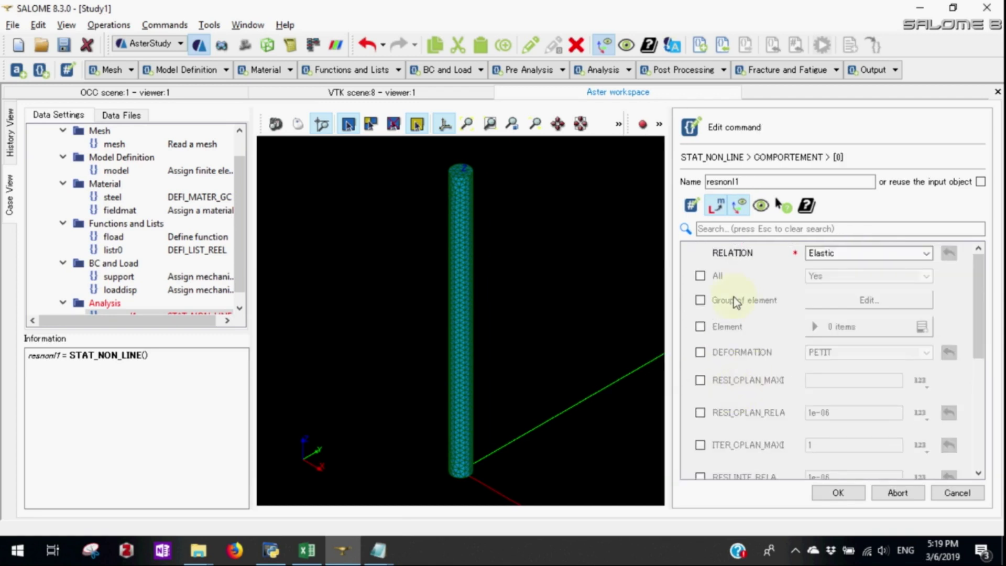
pyautogui.click(700, 276)
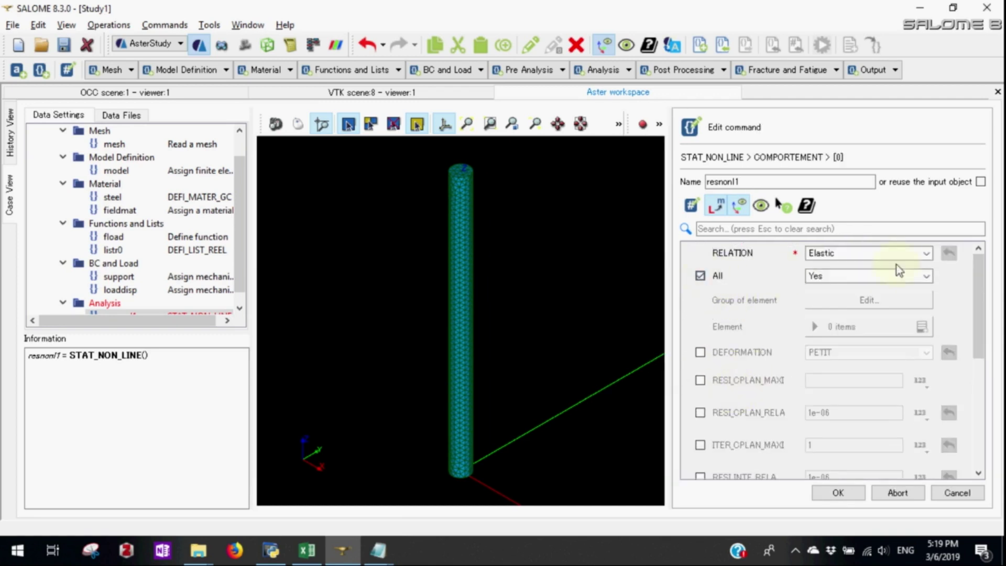
# Set the RELATION of the COMPORTEMENT item to VMIS_CINE_LINE and accept the item
pyautogui.click(925, 253)
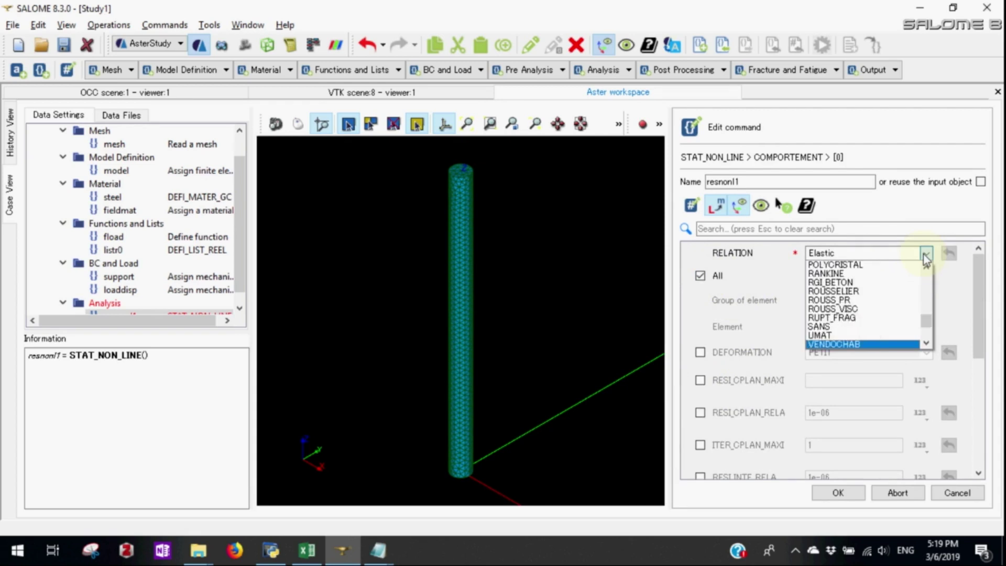
pyautogui.scroll(-4, 876, 336)
pyautogui.scroll(-3, 874, 338)
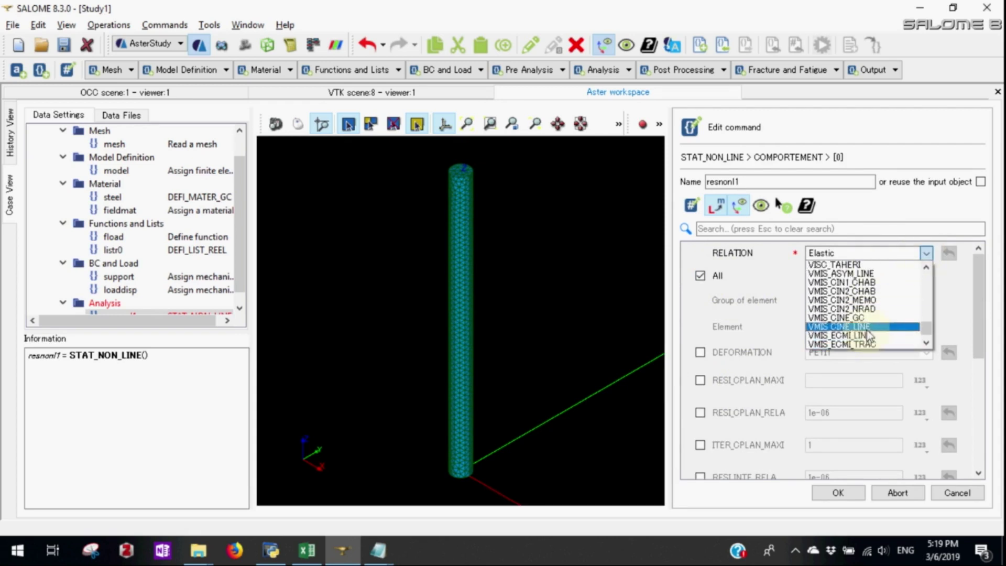
pyautogui.click(867, 326)
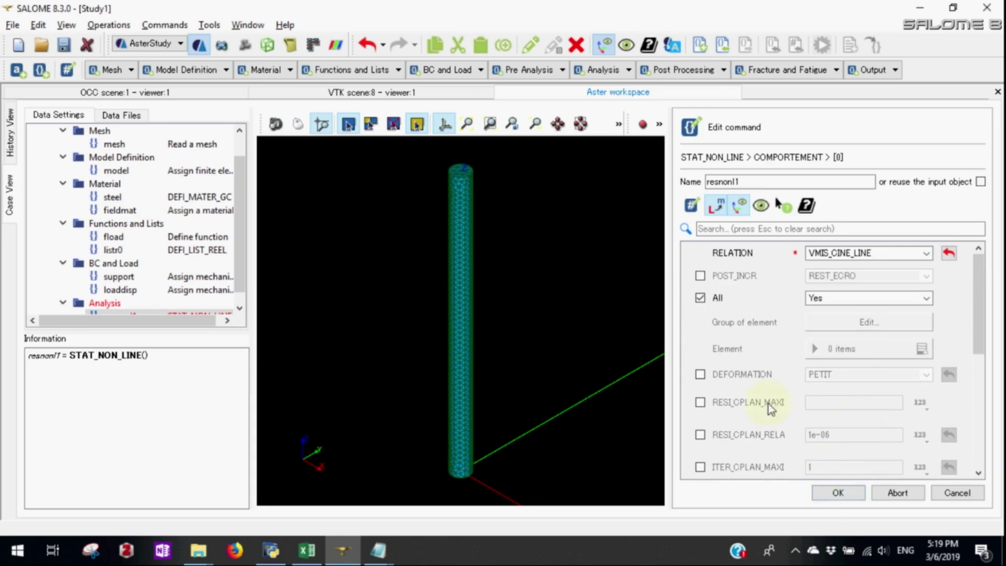
pyautogui.scroll(-4, 762, 414)
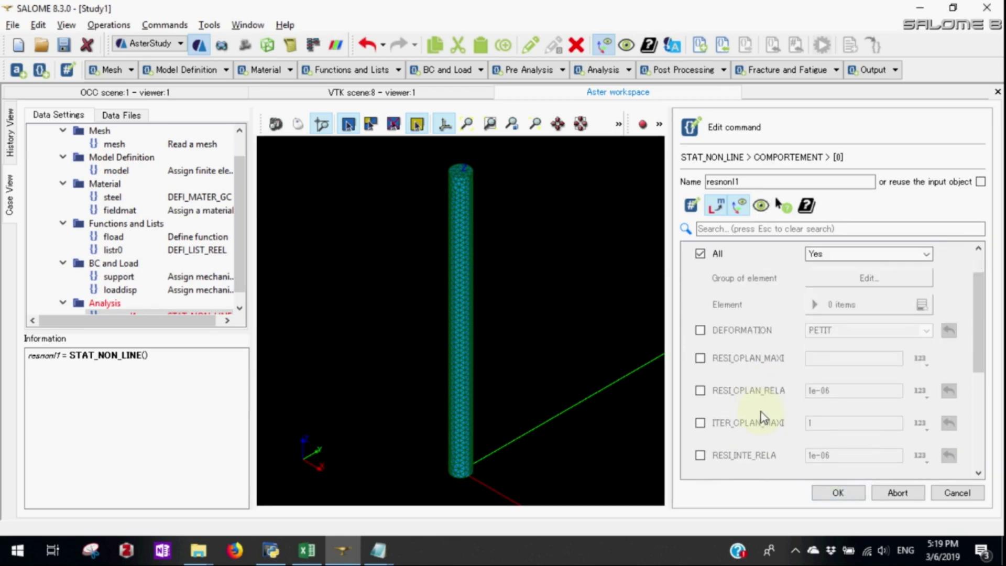
pyautogui.scroll(-5, 805, 472)
pyautogui.click(831, 494)
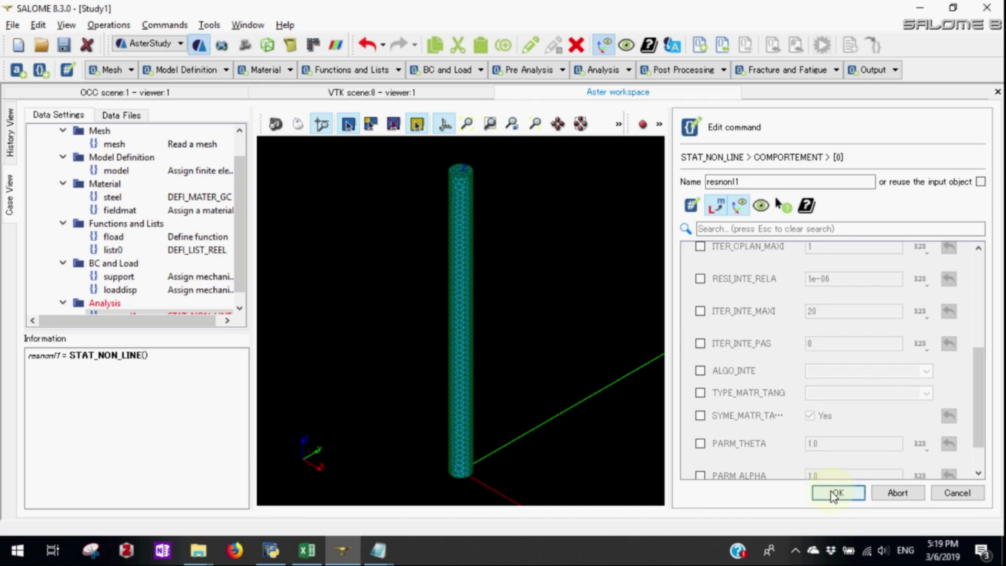
# Enable the NEWTON method and its NEWTON settings, with MATRICE set to ELASTIQUE
pyautogui.scroll(-3, 791, 442)
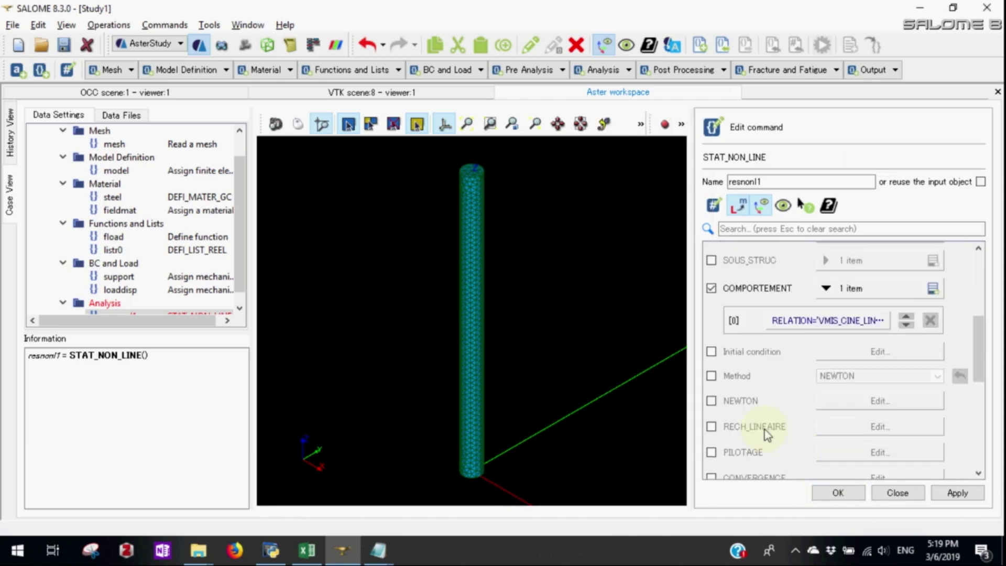
pyautogui.click(744, 400)
pyautogui.click(746, 377)
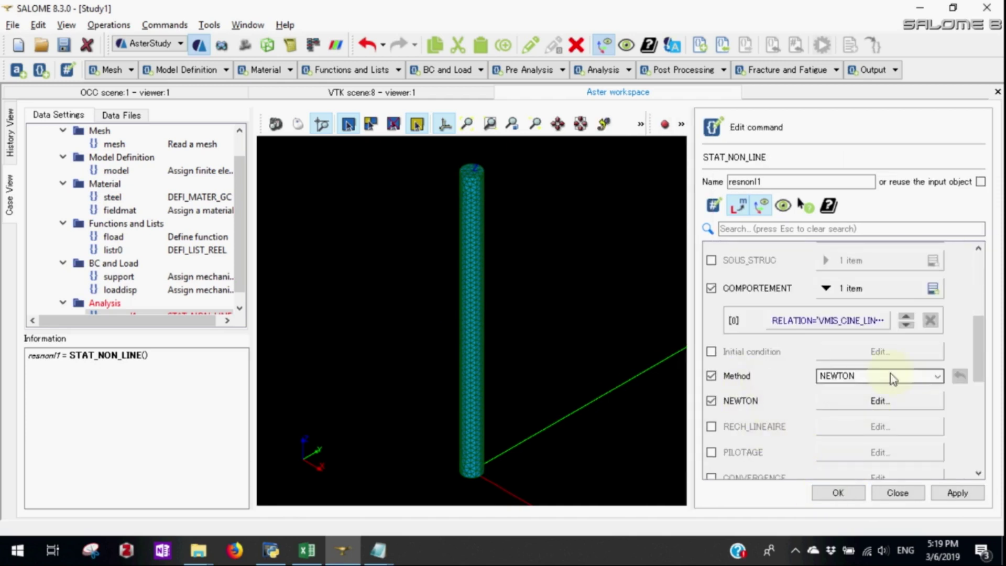
pyautogui.click(872, 403)
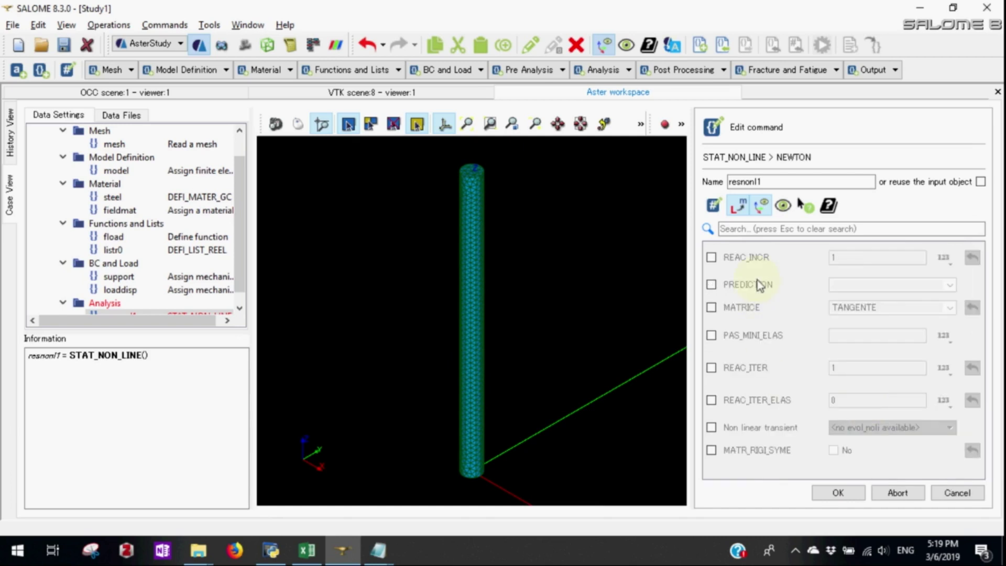
pyautogui.click(743, 308)
pyautogui.click(948, 309)
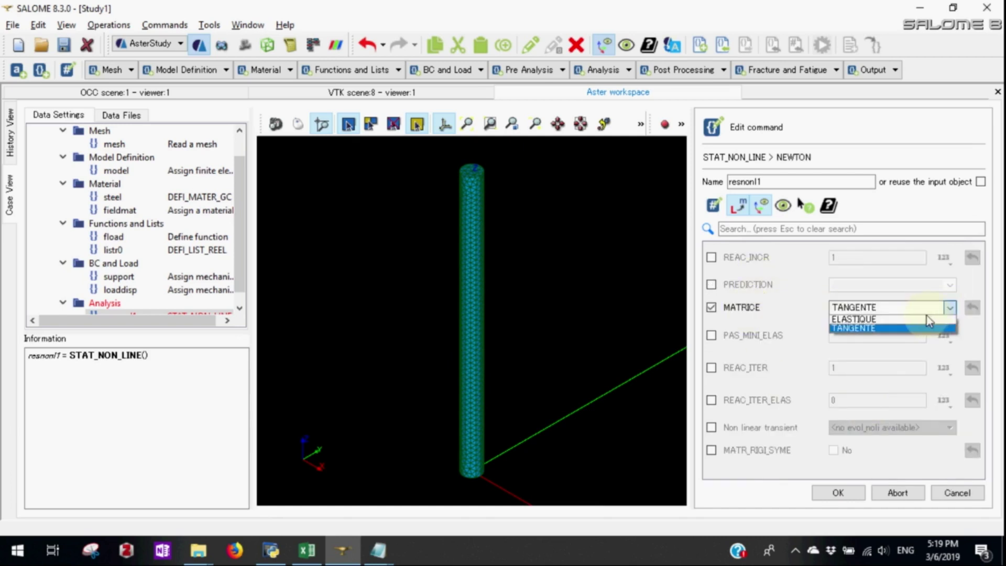
pyautogui.click(925, 318)
pyautogui.click(848, 496)
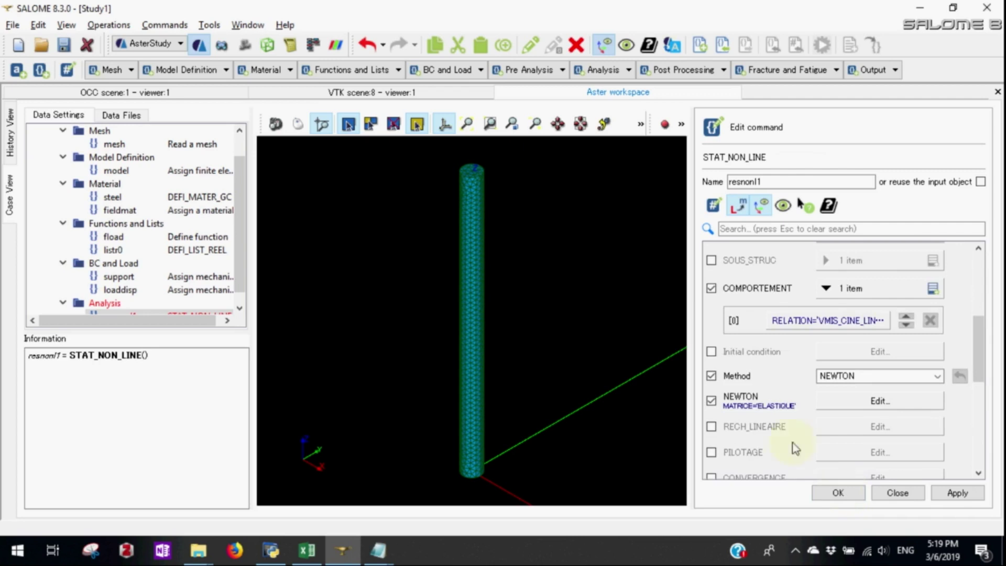
# Enable CONVERGENCE with RESI_GLOB_MAXI set to 1e-3 and ITER_GLOB_MAXI set to 200
pyautogui.scroll(-1, 785, 442)
pyautogui.scroll(-1, 753, 434)
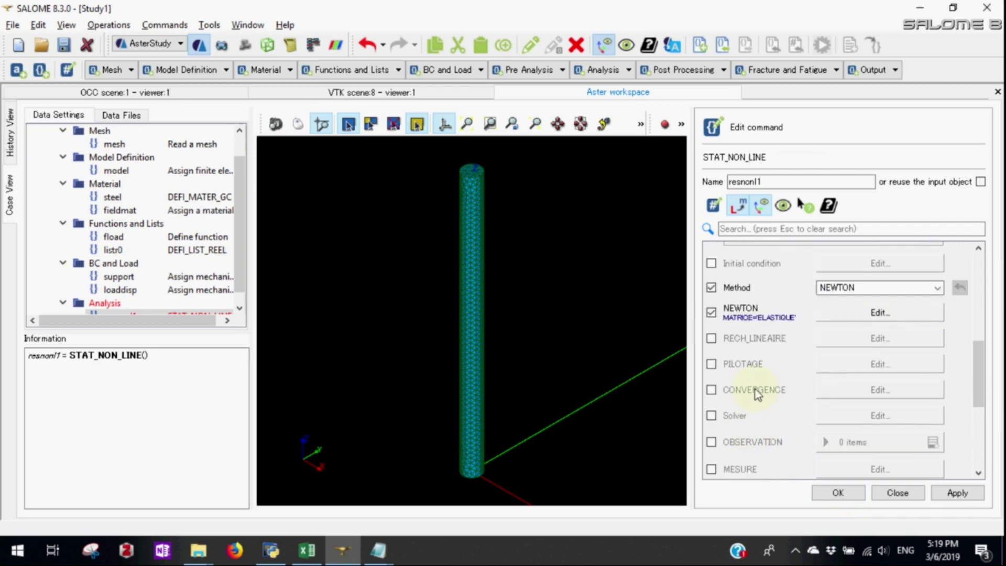
pyautogui.click(831, 392)
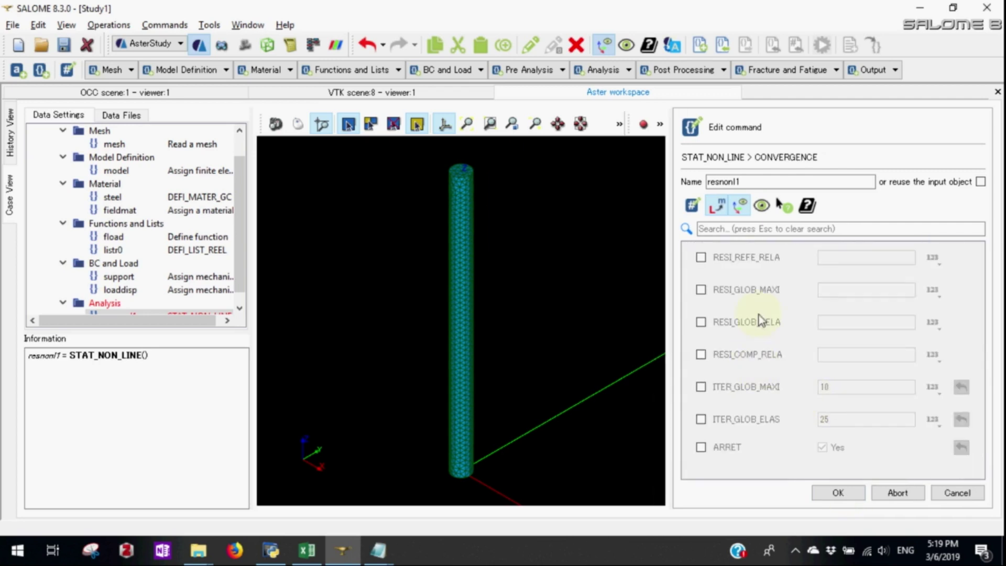
pyautogui.click(832, 292)
pyautogui.write('1e-3')
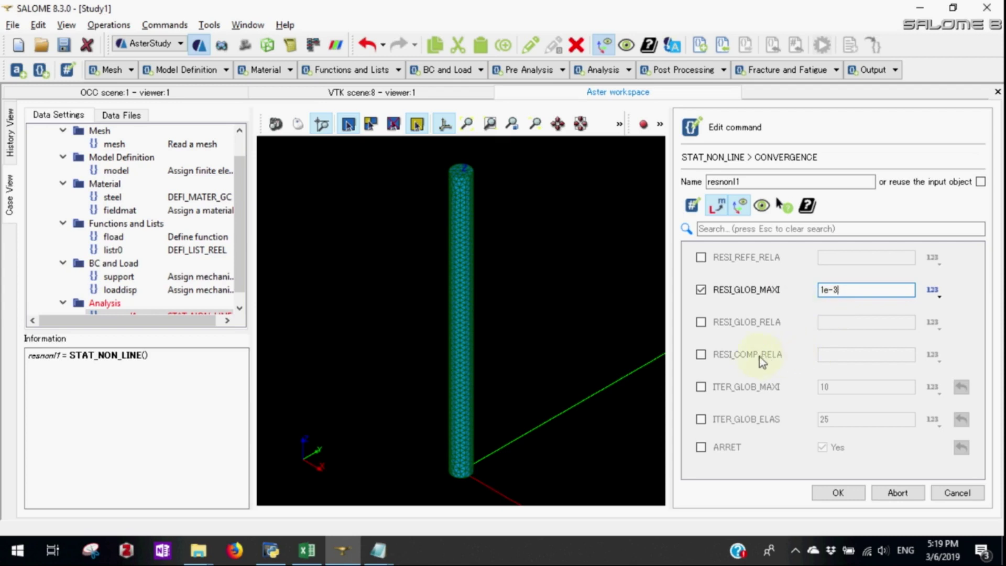
pyautogui.click(735, 390)
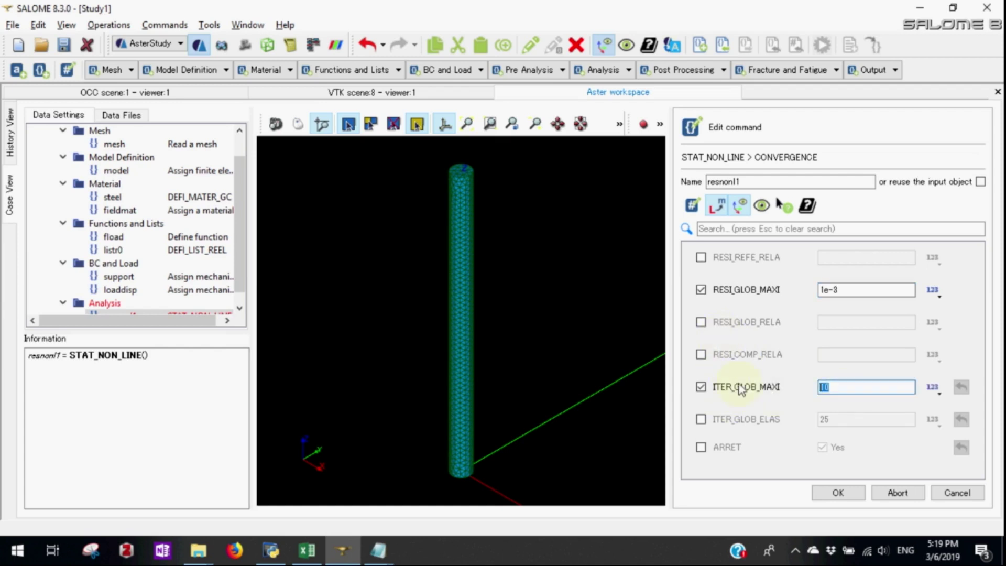
pyautogui.write('200')
pyautogui.click(837, 493)
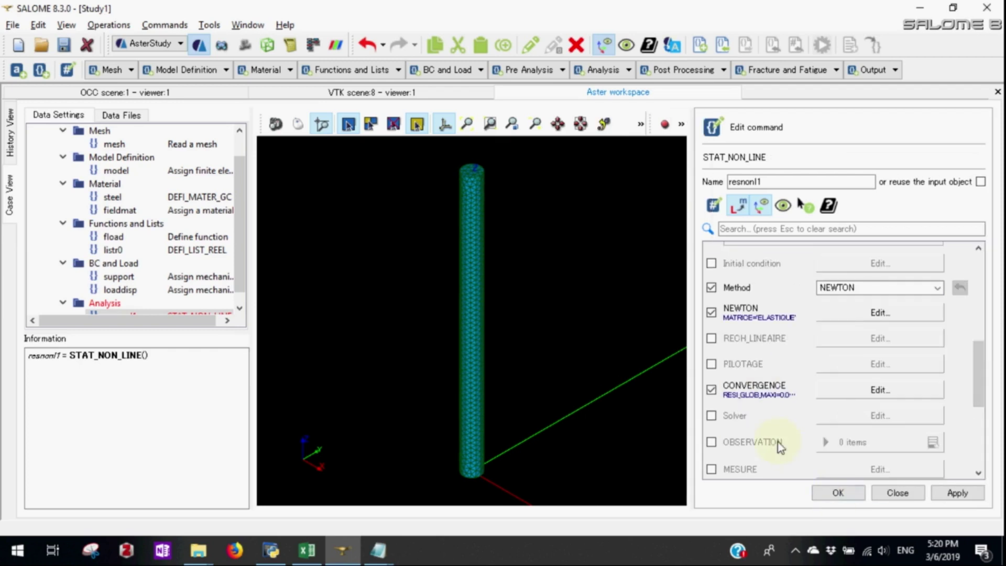
# Try to store the STAT_NON_LINE command and decline saving the incomplete settings
pyautogui.scroll(-1, 780, 446)
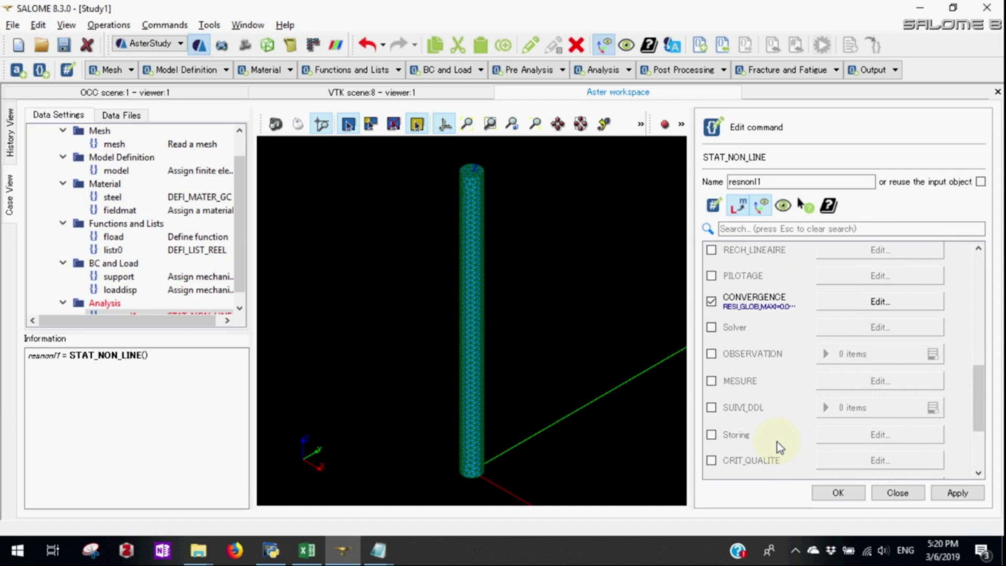
pyautogui.scroll(-2, 779, 447)
pyautogui.scroll(-1, 780, 448)
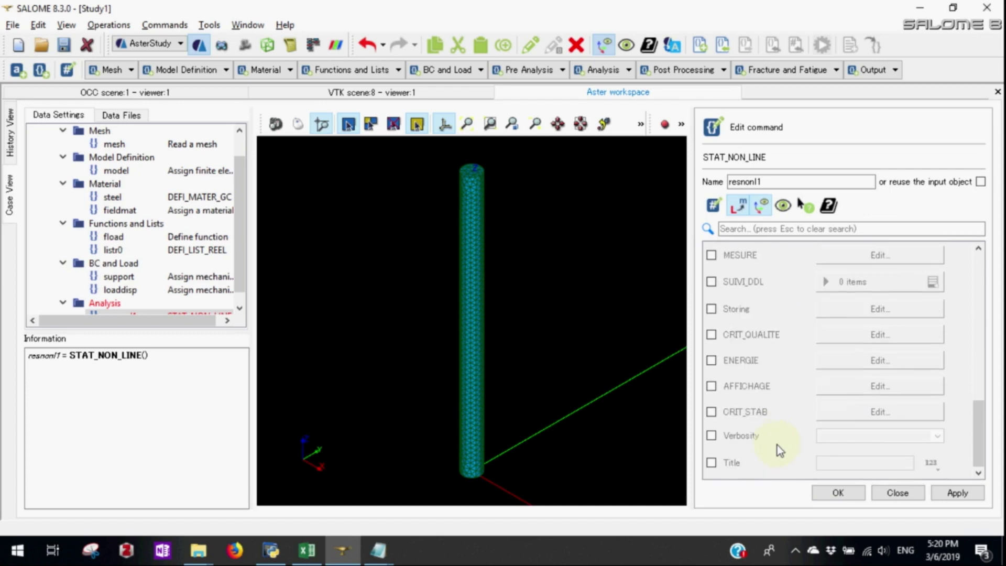
pyautogui.click(848, 497)
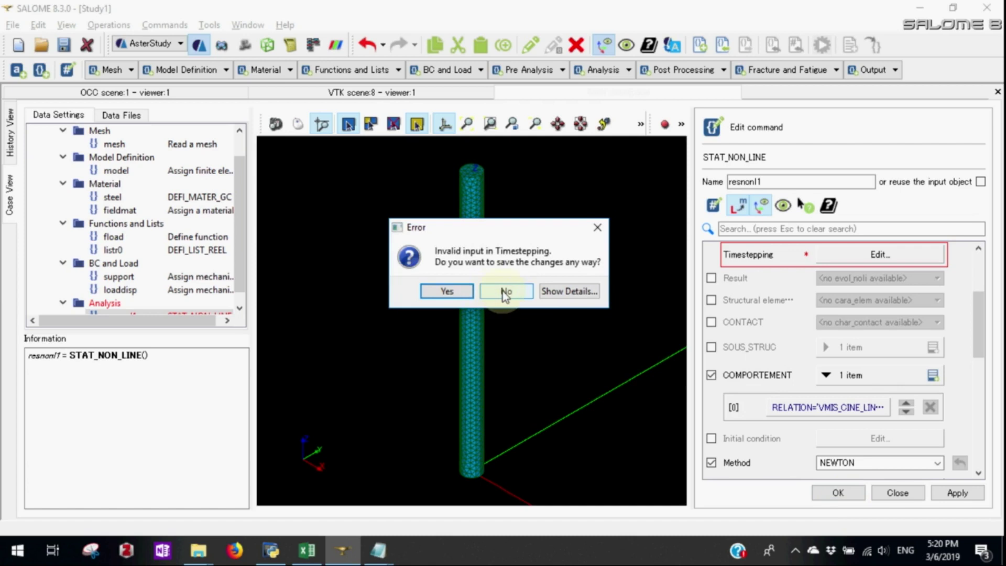
pyautogui.click(505, 293)
# Use listr0 as the Timestepping time step list and store the STAT_NON_LINE command
pyautogui.click(879, 254)
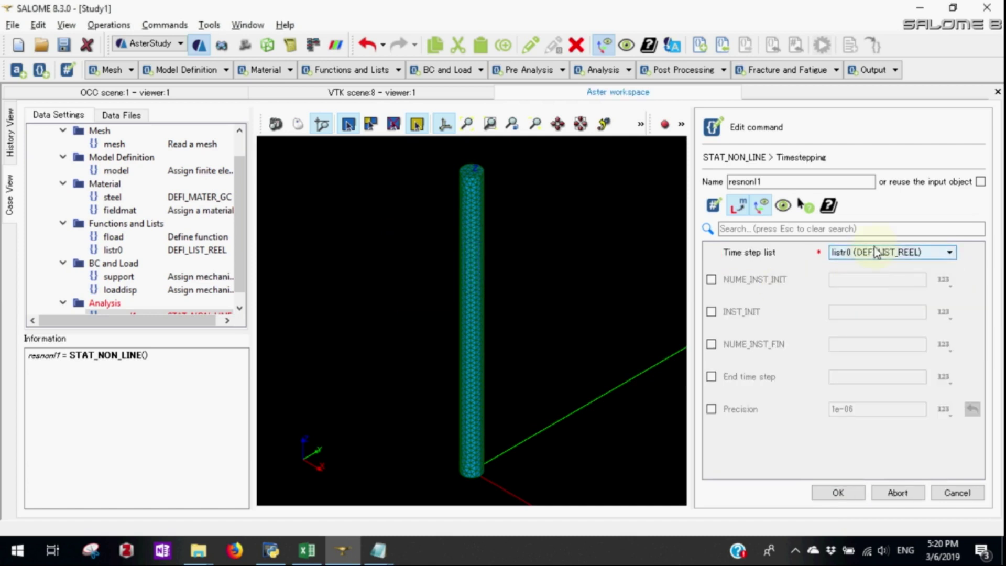
pyautogui.click(851, 494)
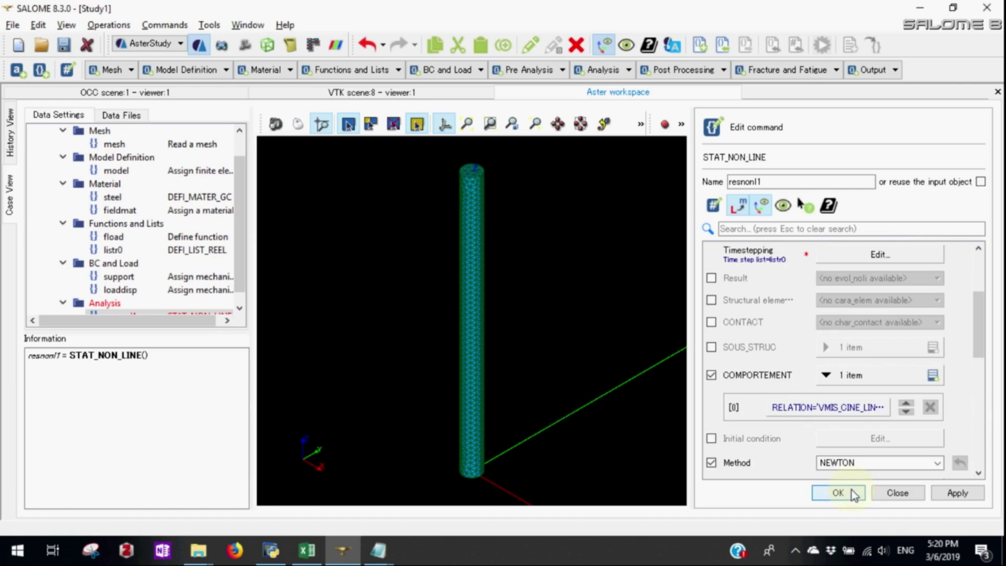
pyautogui.click(853, 493)
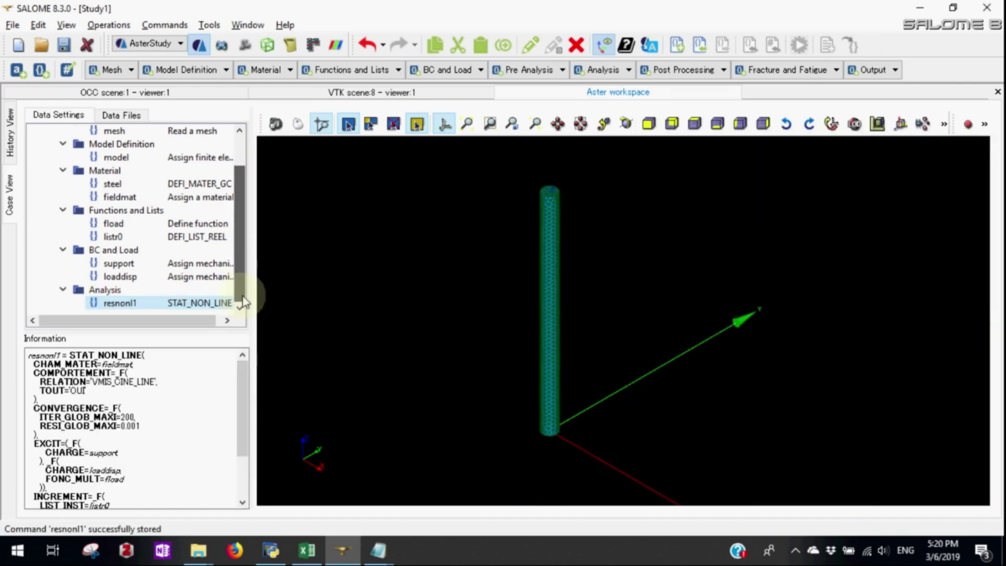
pyautogui.scroll(-1, 242, 288)
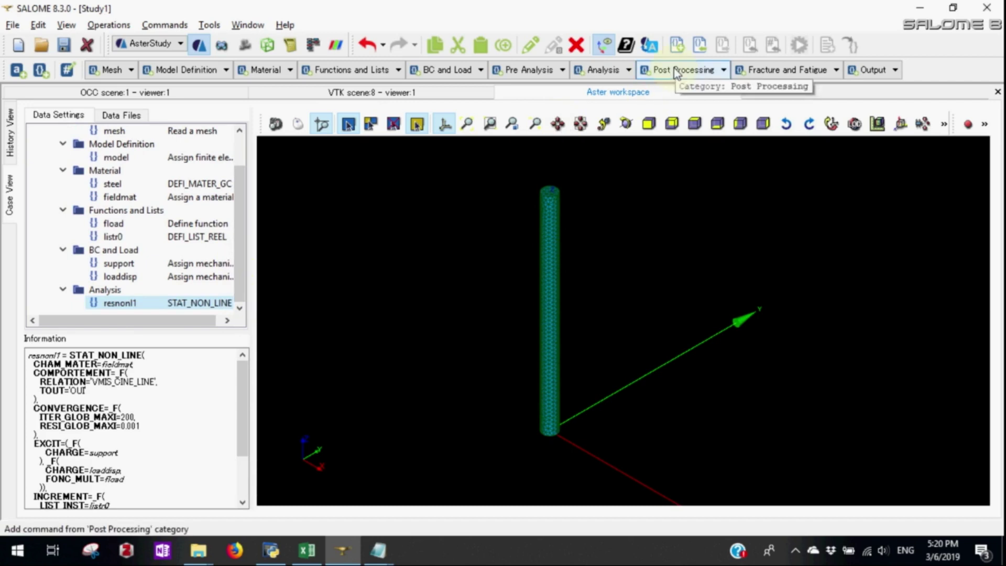
# Add and store a CALC_CHAMP post-processing command with FORCE set to REAC_NODA and resnonl1 as the result
pyautogui.click(675, 74)
pyautogui.click(671, 96)
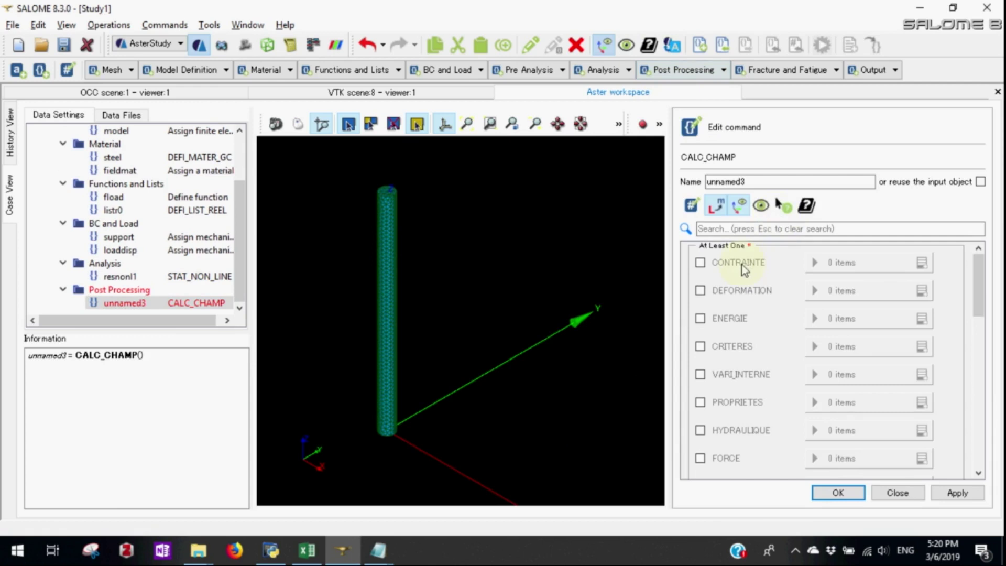
pyautogui.click(922, 458)
pyautogui.scroll(-3, 836, 429)
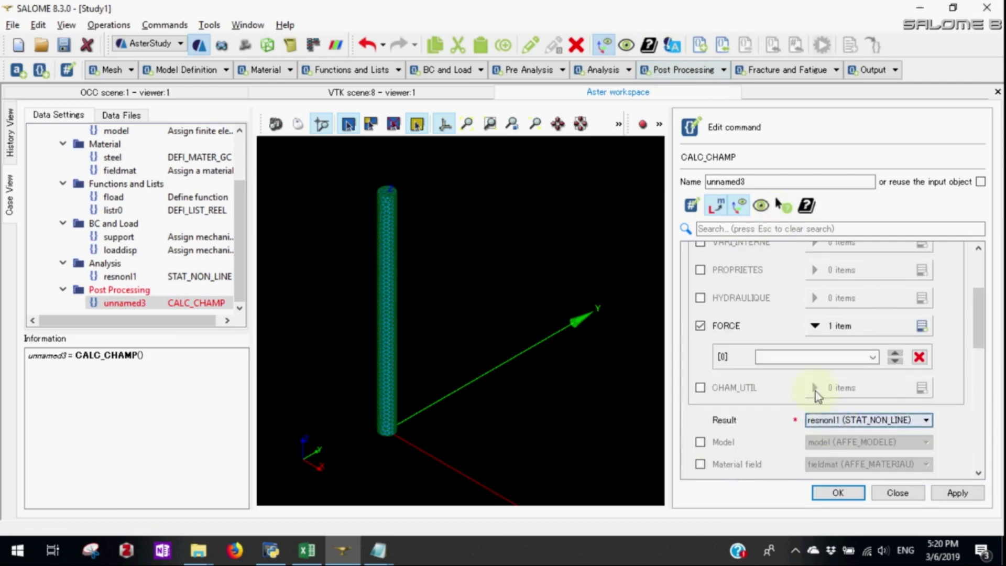
pyautogui.click(872, 357)
pyautogui.click(833, 379)
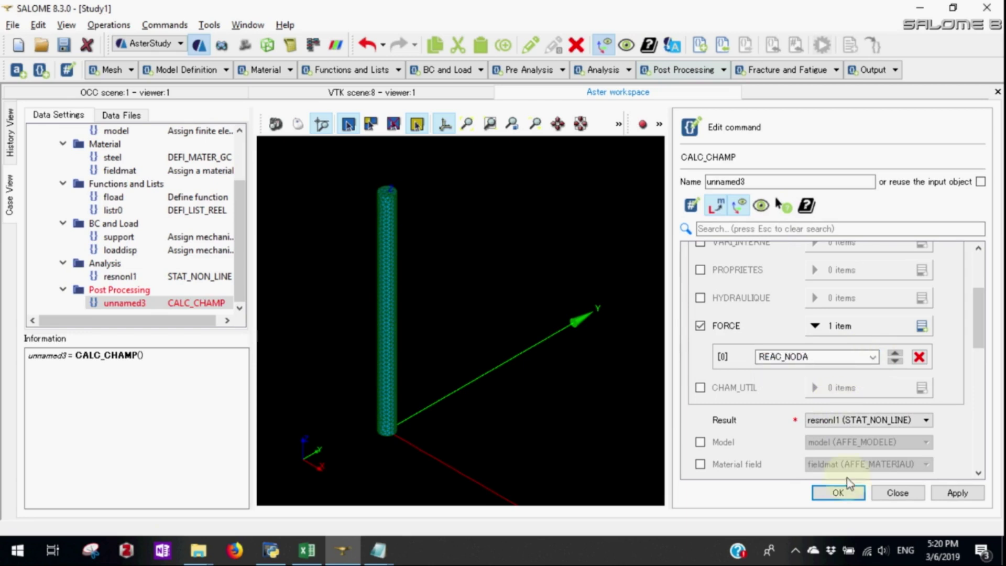
pyautogui.click(833, 420)
pyautogui.click(833, 432)
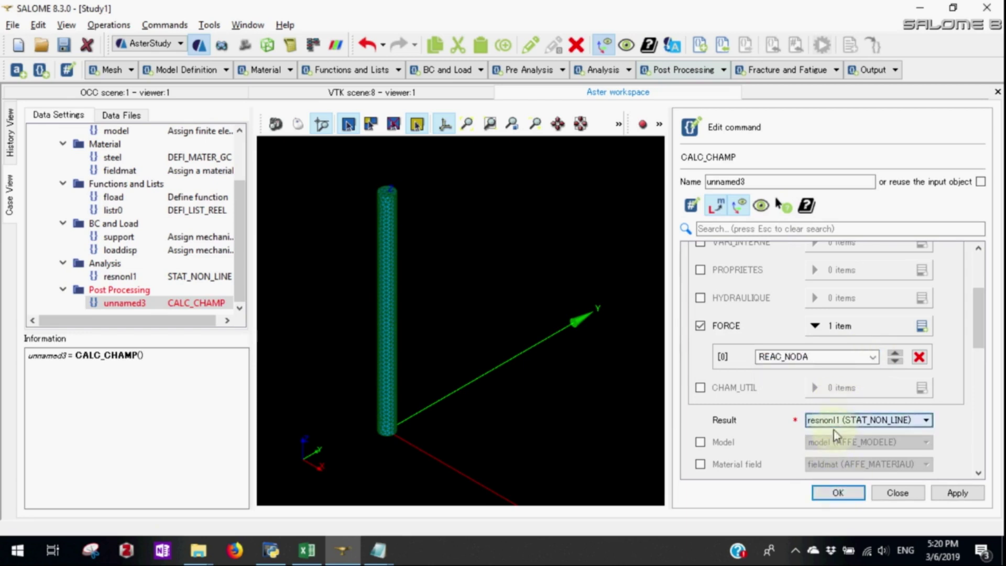
pyautogui.click(839, 494)
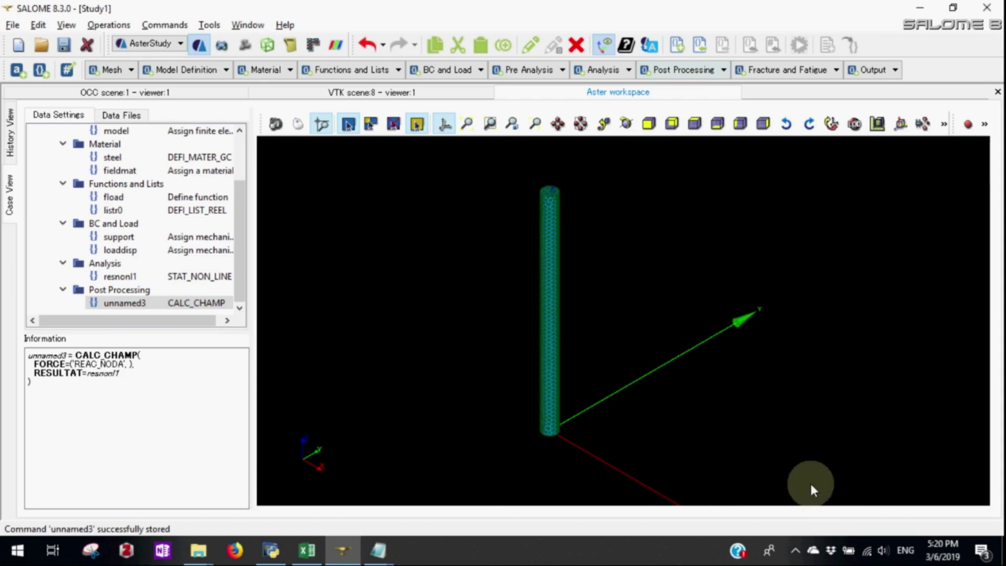
# Rename the stored CALC_CHAMP command as rxn
pyautogui.doubleClick(142, 305)
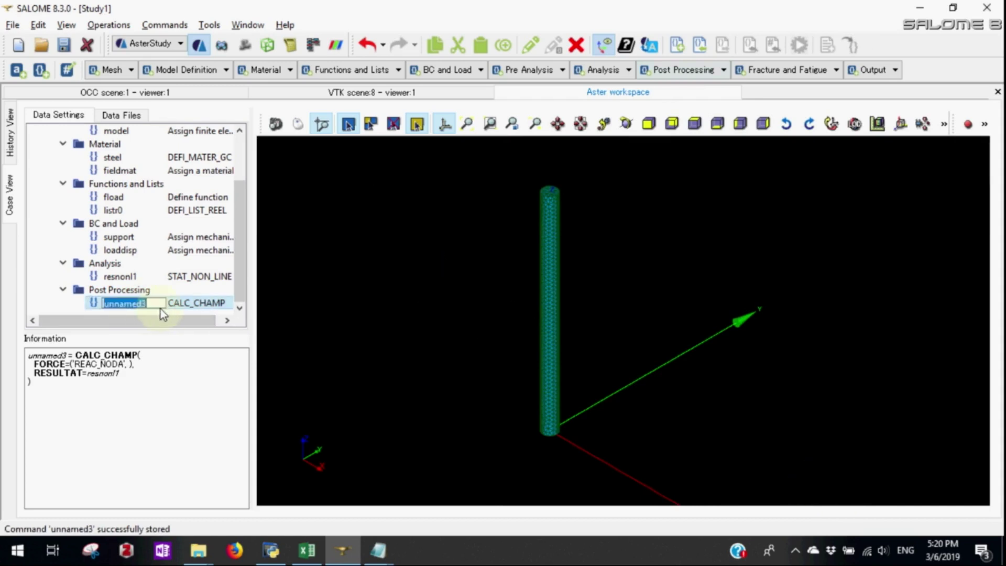
pyautogui.write('rxn')
pyautogui.press('Return')
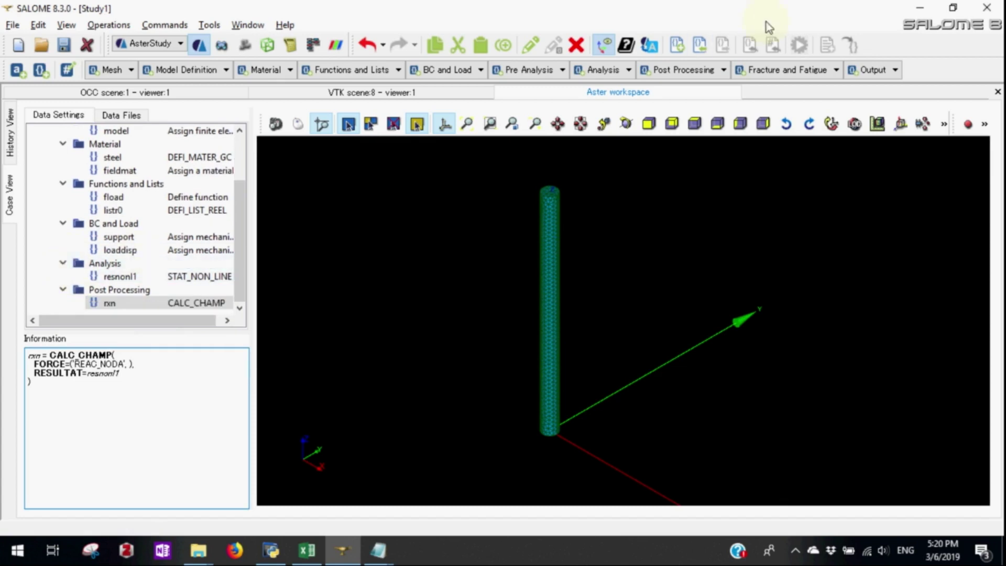
# Add a POST_RELEVE_T post-processing command with one ACTION item that has Result and Group of node enabled
pyautogui.click(695, 71)
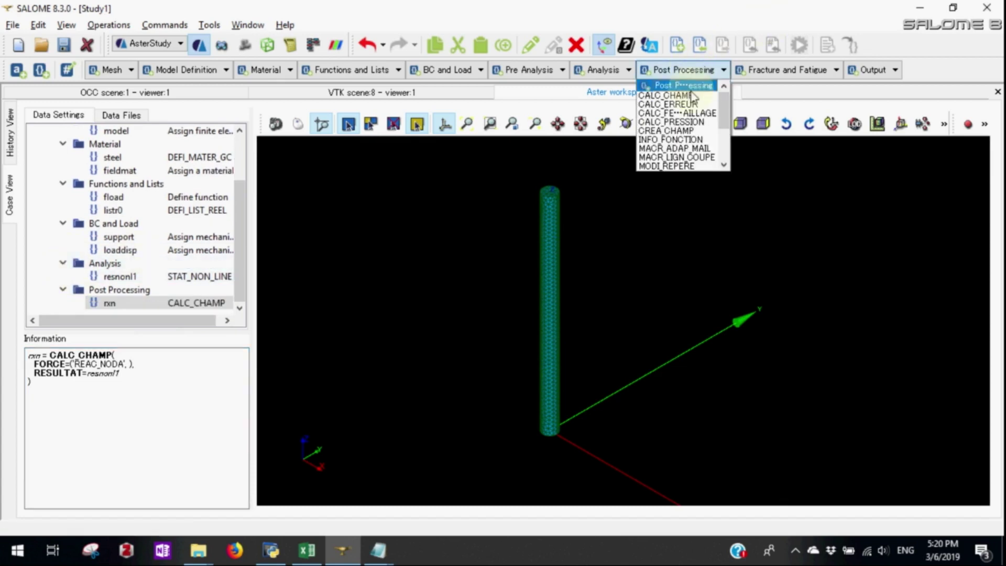
pyautogui.scroll(-3, 693, 126)
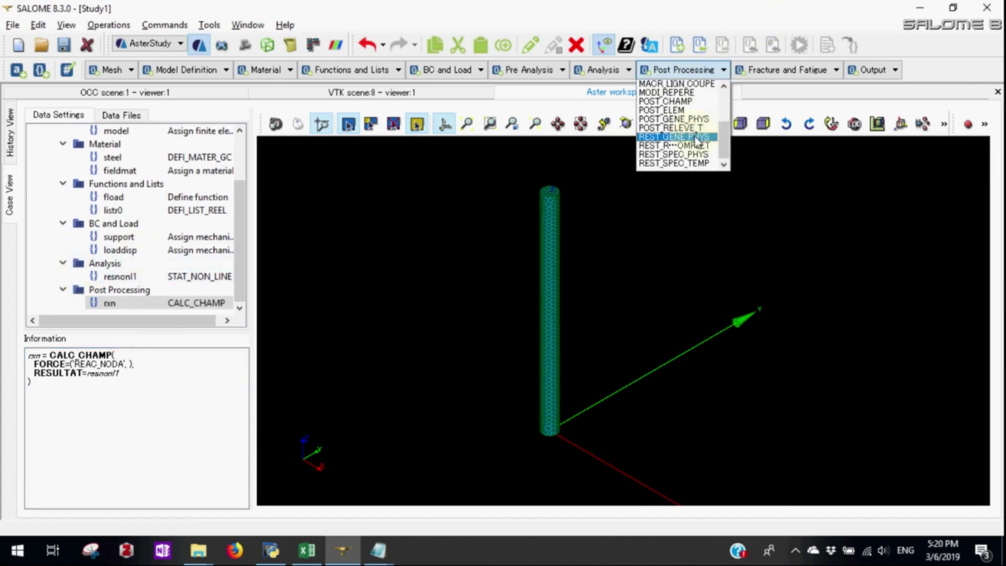
pyautogui.click(695, 129)
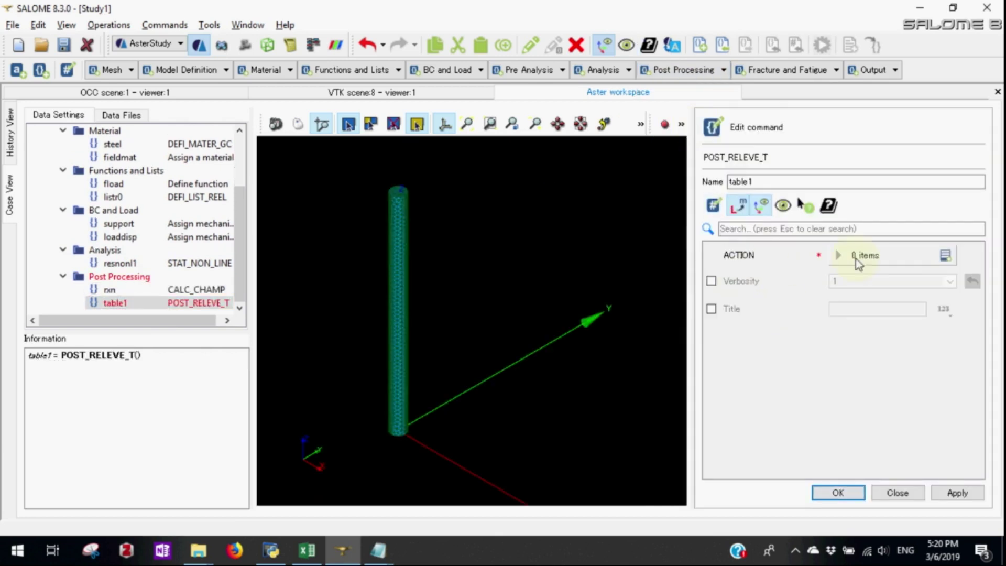
pyautogui.click(945, 255)
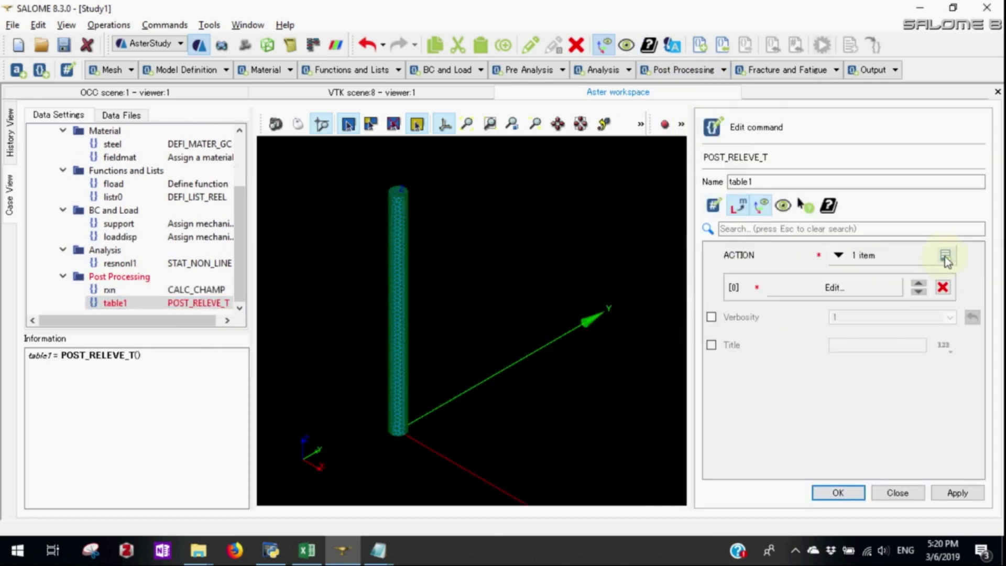
pyautogui.click(860, 287)
pyautogui.click(754, 320)
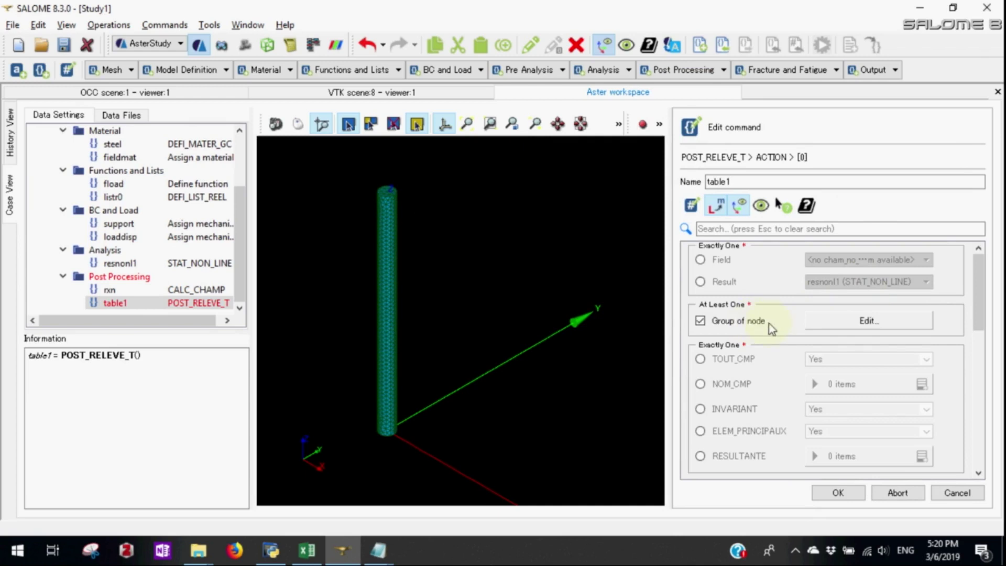
pyautogui.click(727, 285)
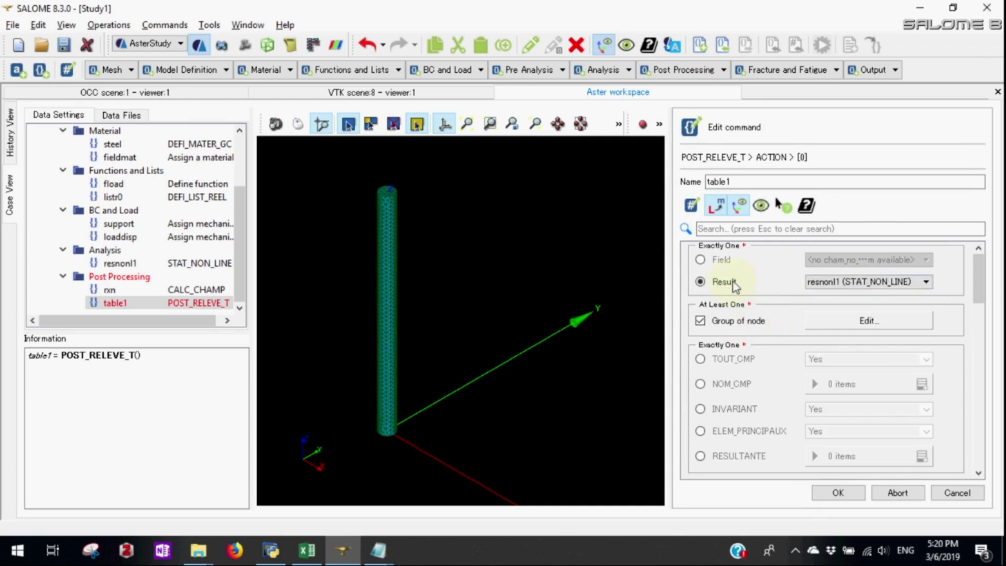
# Copy the name of the node group Group_loadingFace from steelBarMesh in the Mesh module
pyautogui.click(856, 321)
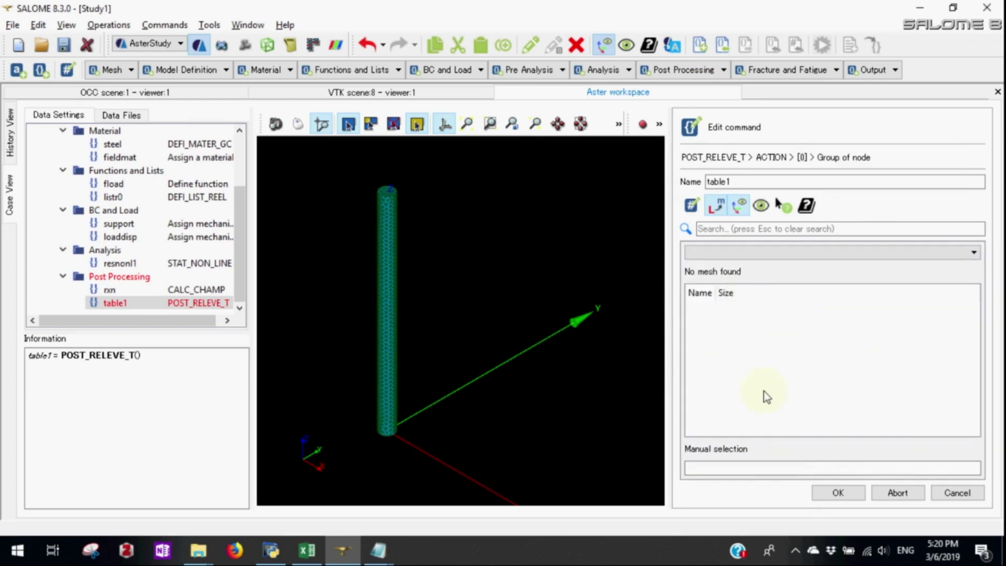
pyautogui.click(243, 45)
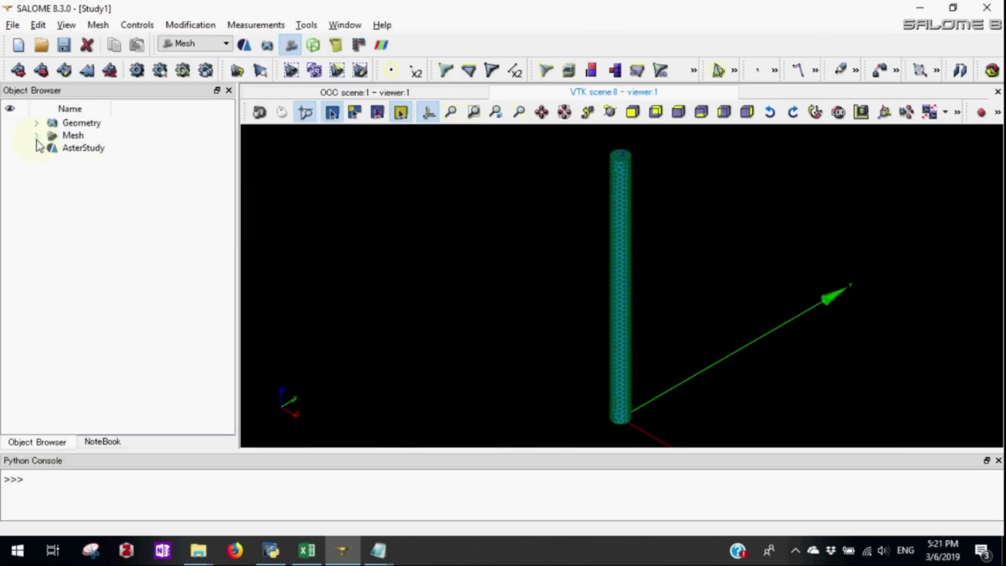
pyautogui.click(36, 135)
pyautogui.click(50, 171)
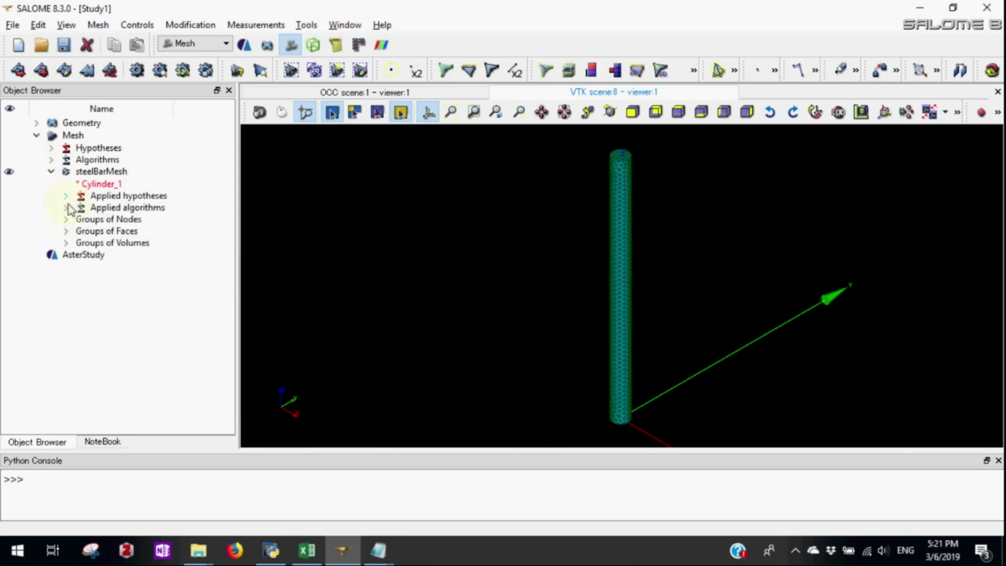
pyautogui.click(66, 219)
pyautogui.click(143, 232)
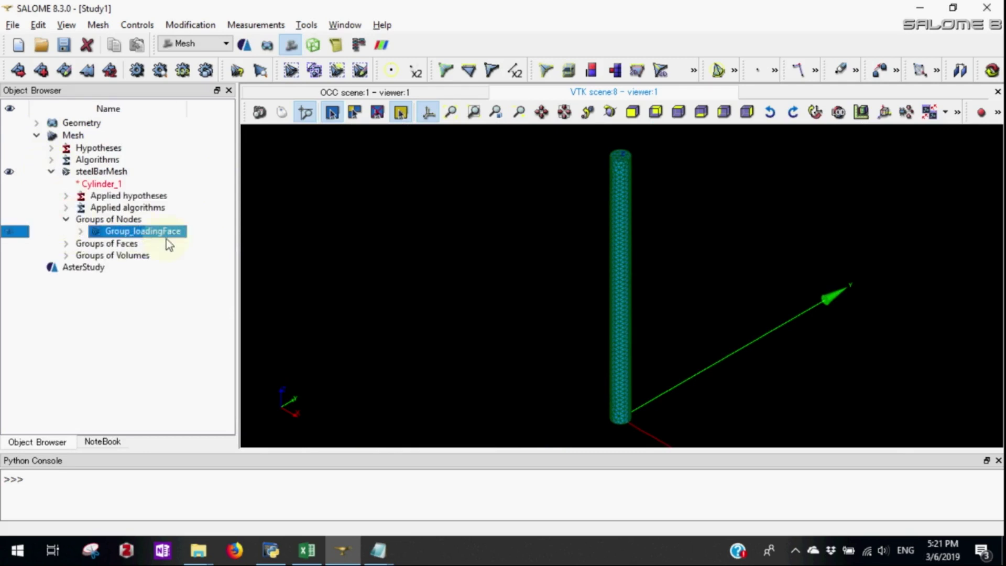
pyautogui.press('F2')
pyautogui.rightClick(172, 239)
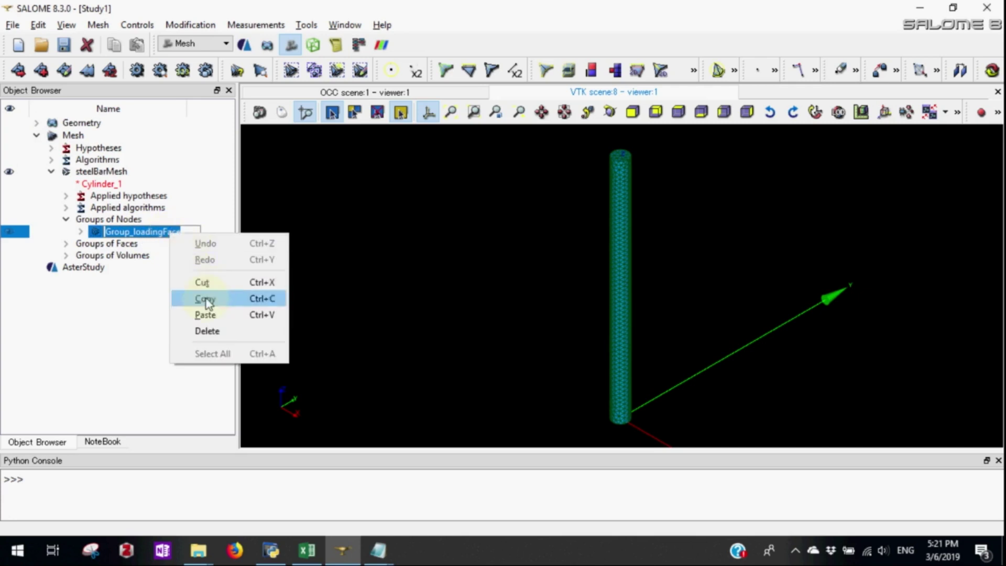
pyautogui.click(204, 299)
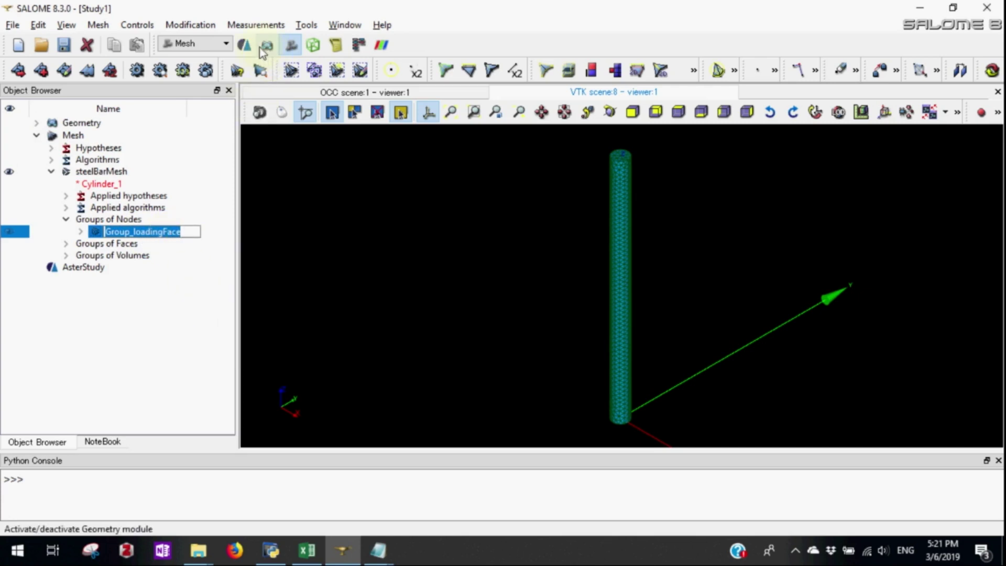
# Return to AsterStudy and paste Group_loadingFace as the manually selected group of node for the POST_RELEVE_T action
pyautogui.click(244, 44)
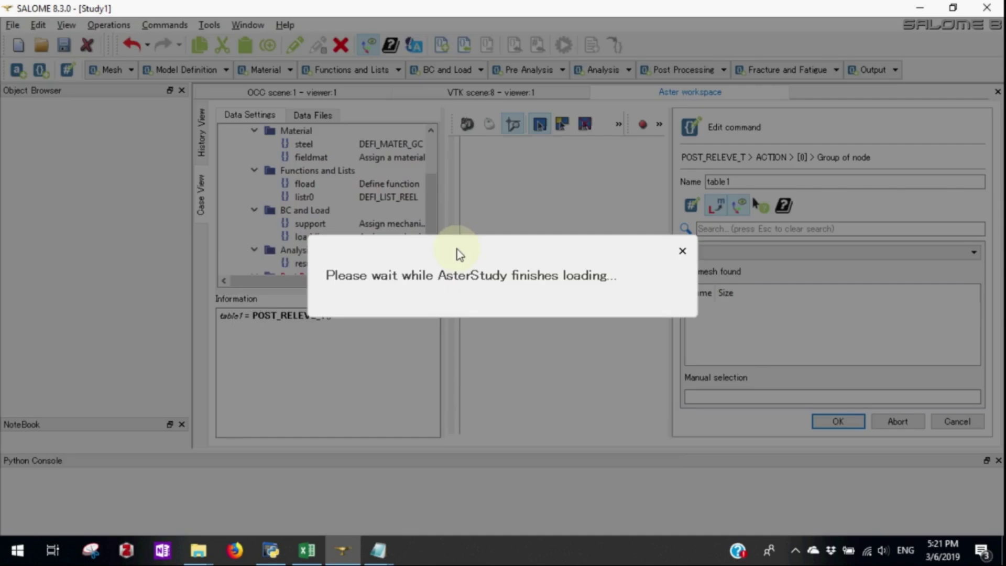
pyautogui.click(719, 471)
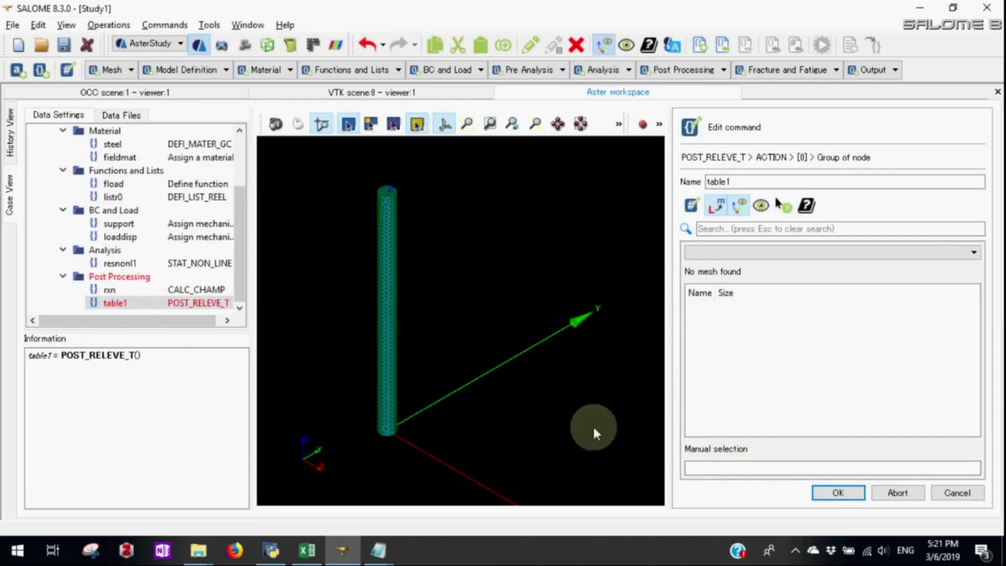
pyautogui.rightClick(733, 471)
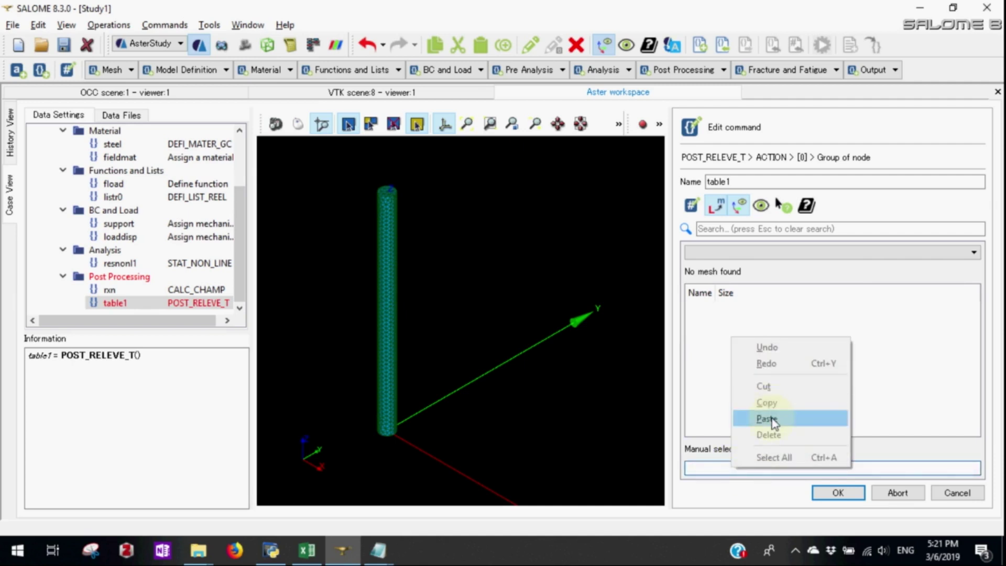
pyautogui.click(772, 418)
pyautogui.click(847, 495)
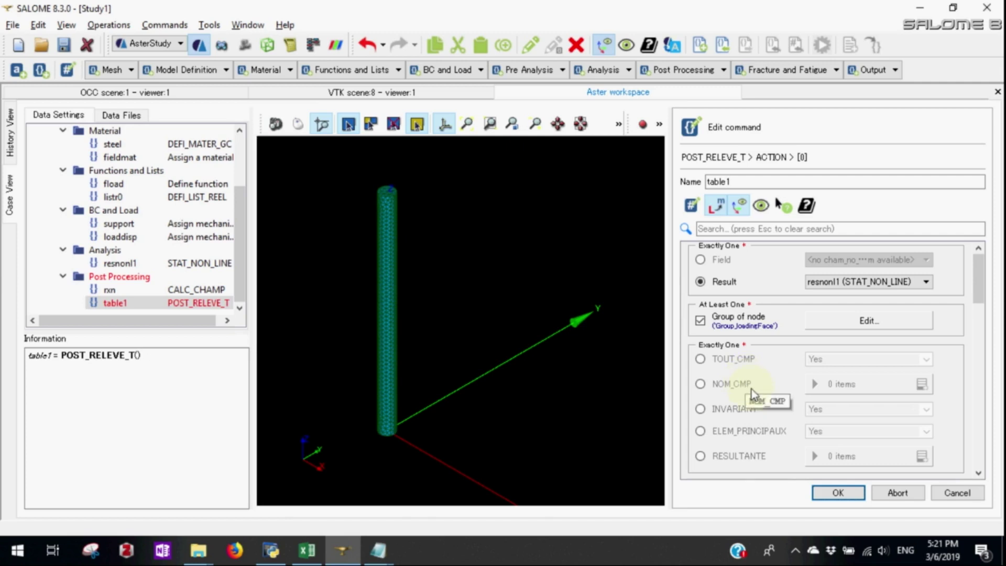
# Enable RESULTANTE for the action and add one item set to DZ
pyautogui.scroll(-1, 746, 411)
pyautogui.click(746, 413)
pyautogui.click(921, 413)
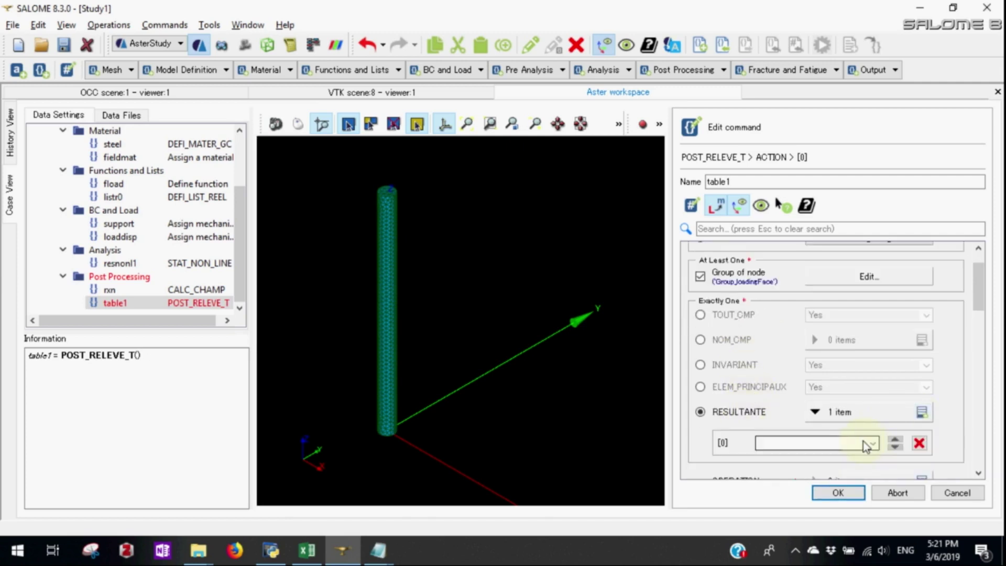
pyautogui.click(872, 445)
pyautogui.click(810, 477)
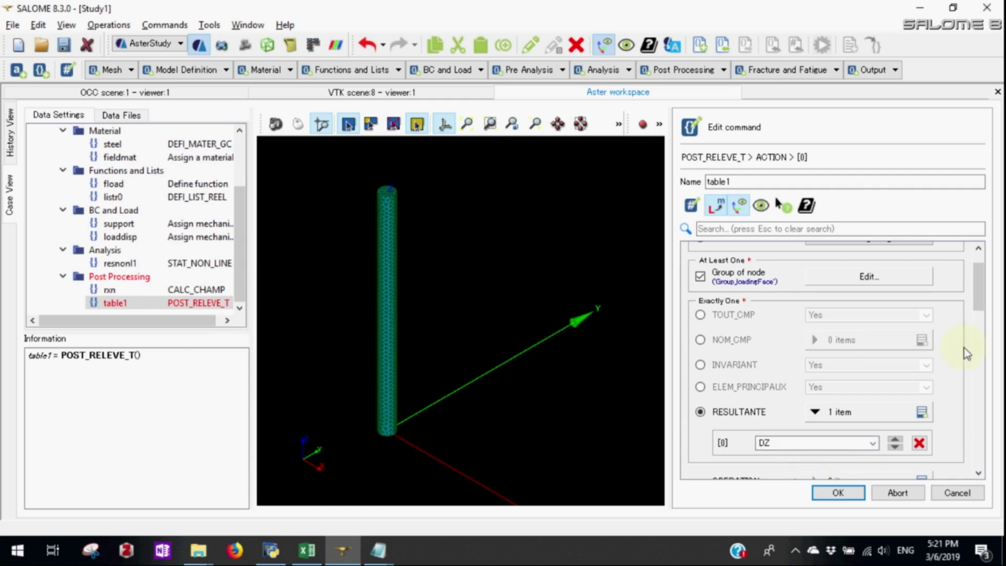
# Set the action's OPERATION to EXTRACTION, INTITULE to force and NOM_CHAM to REAC_NODA
pyautogui.moveTo(979, 280); pyautogui.dragTo(978, 319)
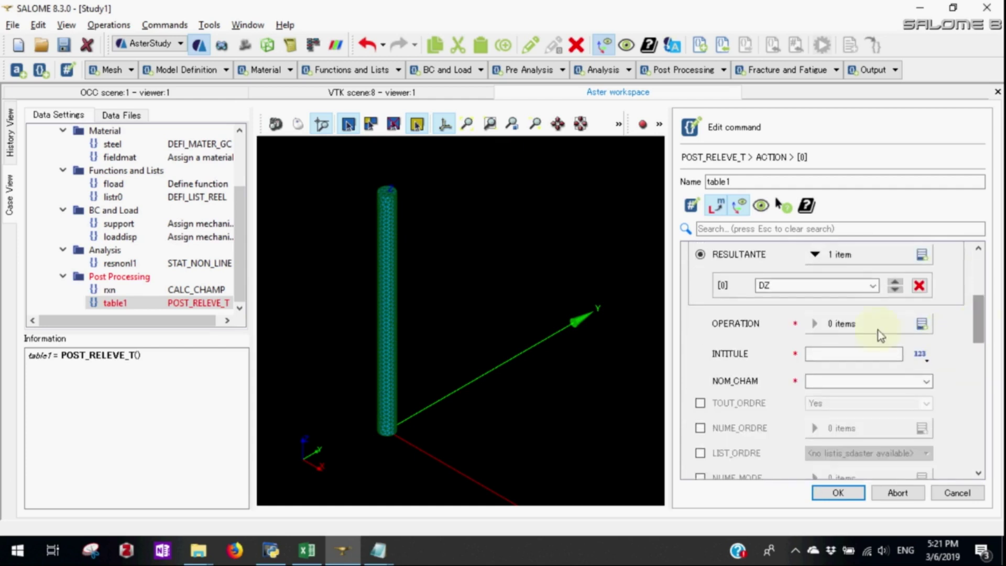
pyautogui.click(922, 323)
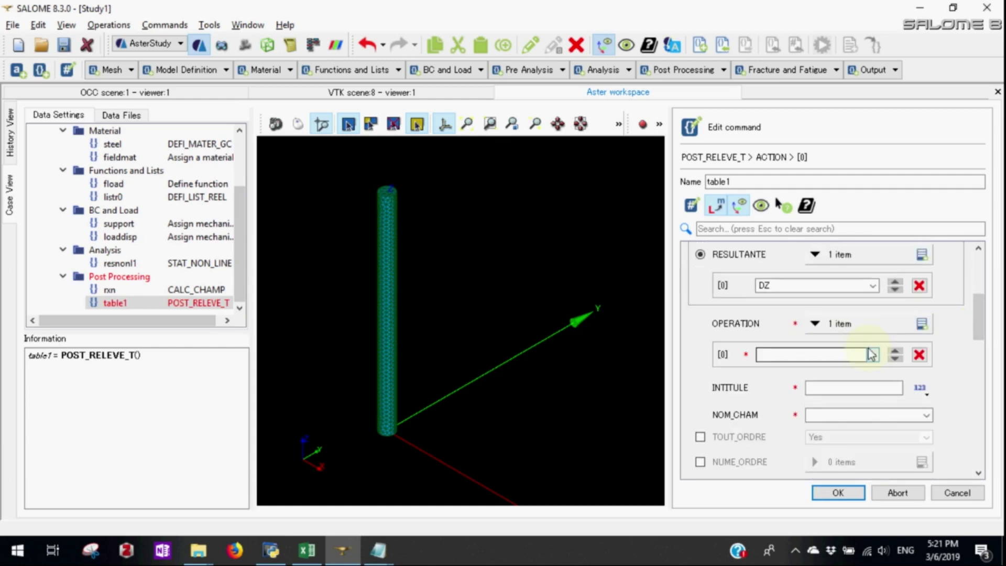
pyautogui.click(871, 359)
pyautogui.click(849, 364)
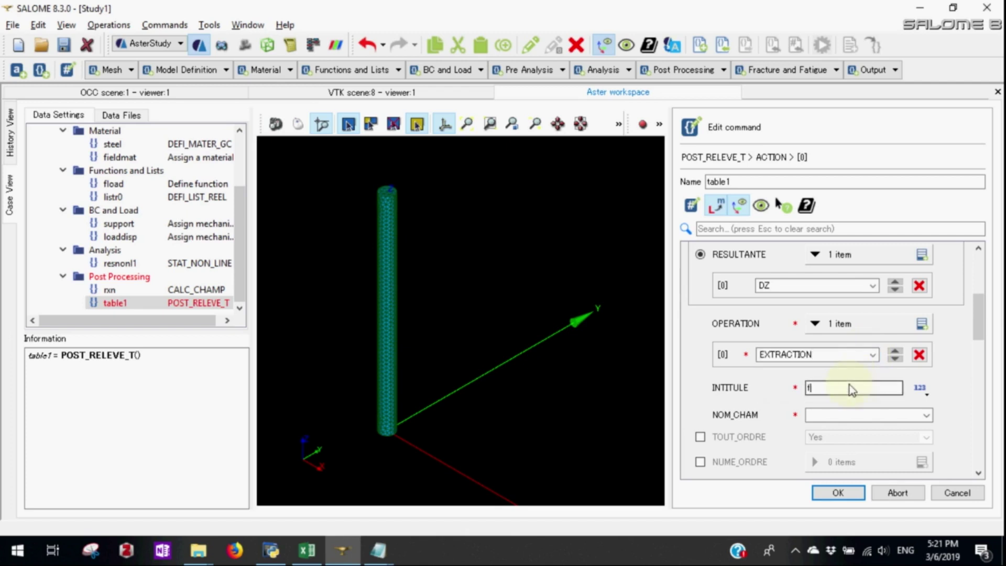
pyautogui.click(927, 415)
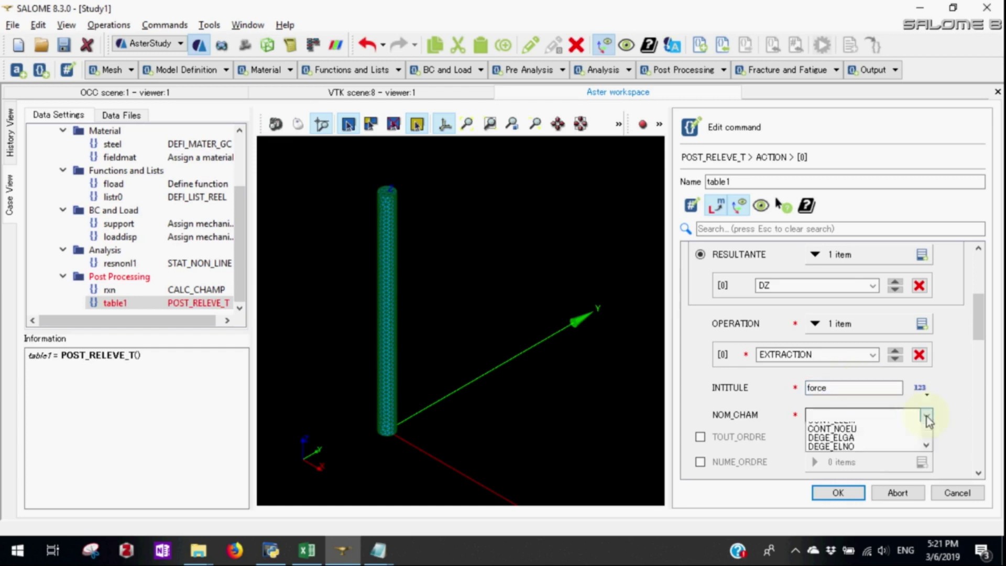
pyautogui.scroll(-3, 848, 498)
pyautogui.click(849, 505)
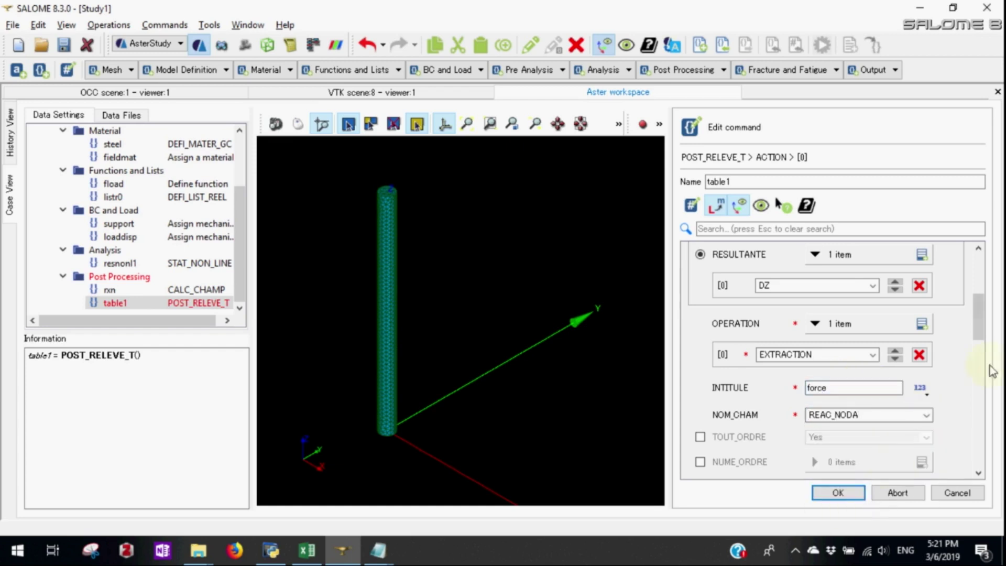
# Change the action's Result to rxn (CALC_CHAMP) and store the POST_RELEVE_T command
pyautogui.moveTo(977, 328); pyautogui.dragTo(977, 284)
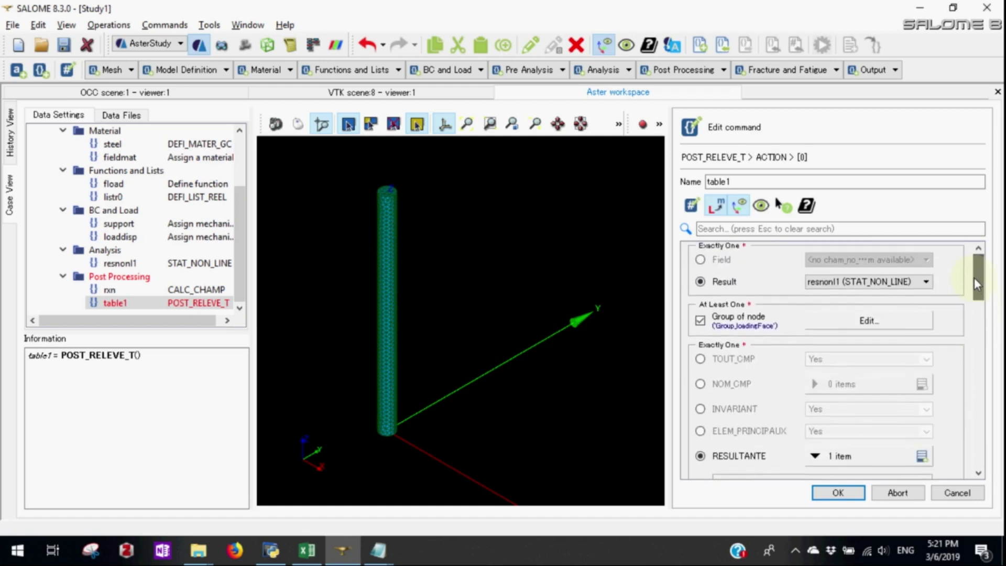
pyautogui.click(903, 283)
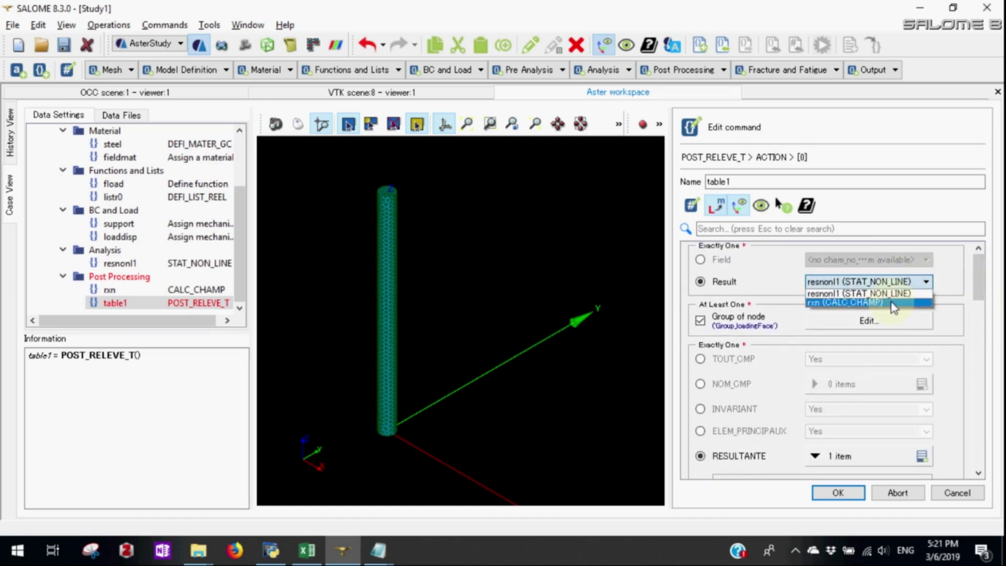
pyautogui.click(899, 303)
pyautogui.moveTo(977, 290); pyautogui.dragTo(981, 434)
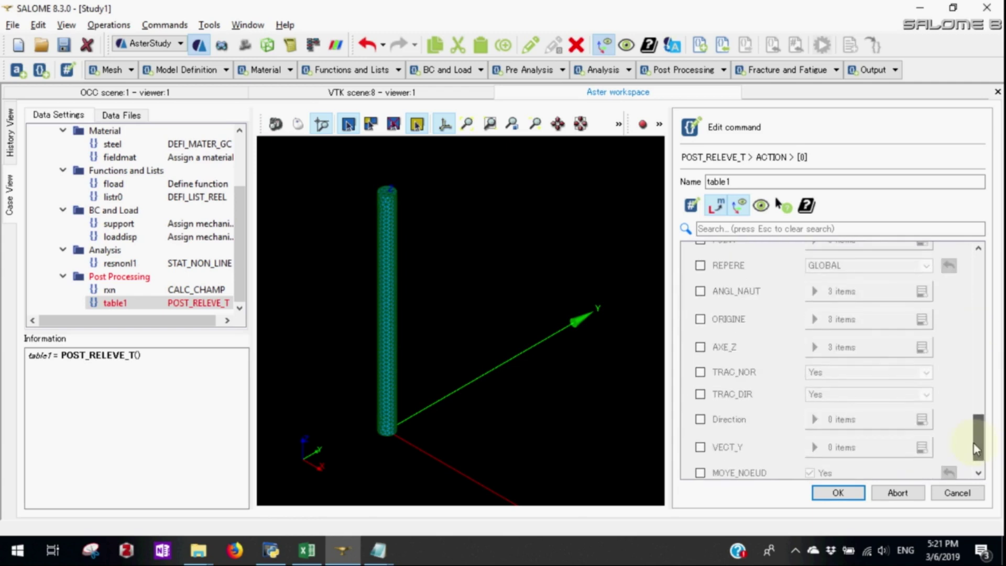
pyautogui.click(839, 492)
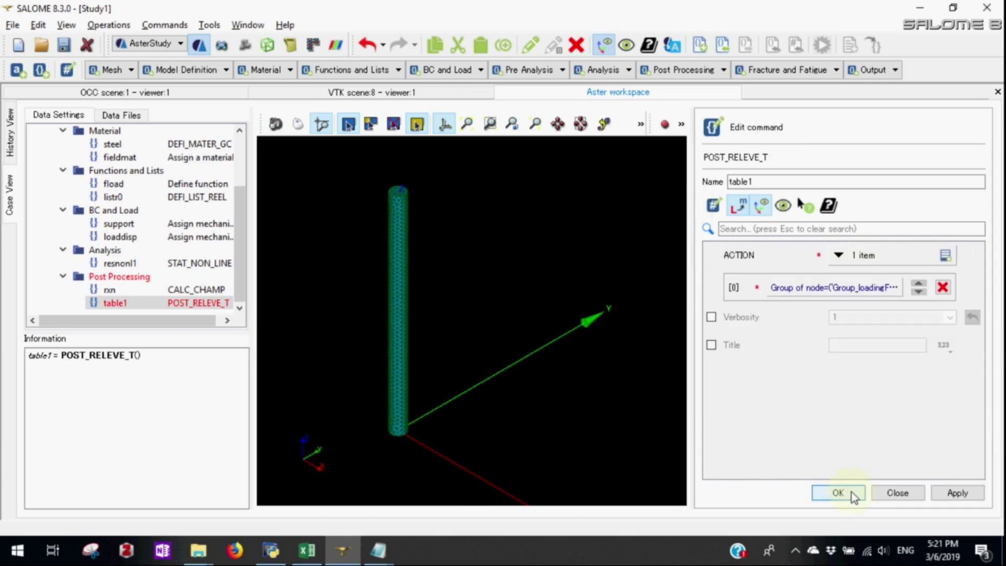
pyautogui.click(852, 495)
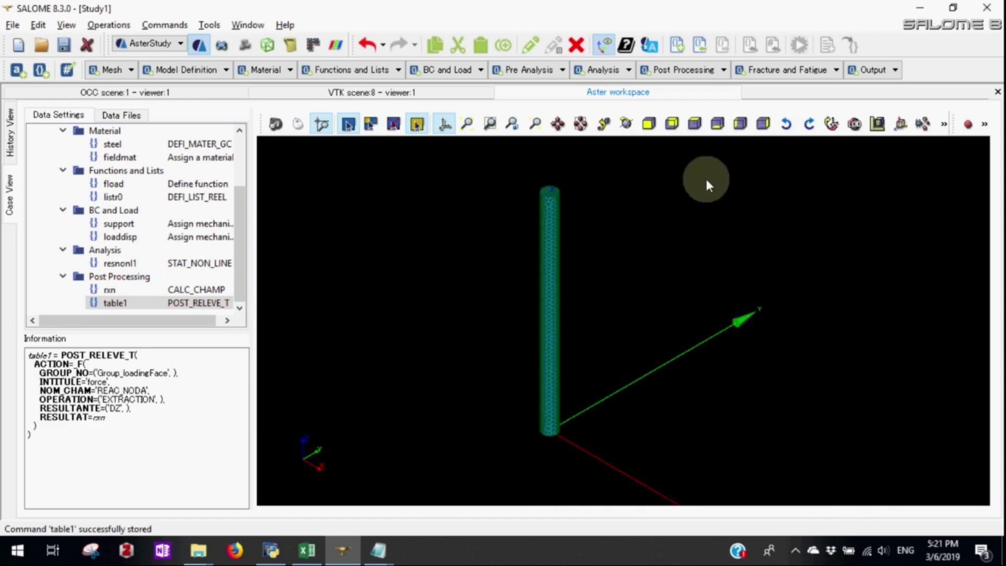
# Add an IMPR_TABLE output command for table1, enable the TABLEAU format and set its output file to table1.txt
pyautogui.click(869, 70)
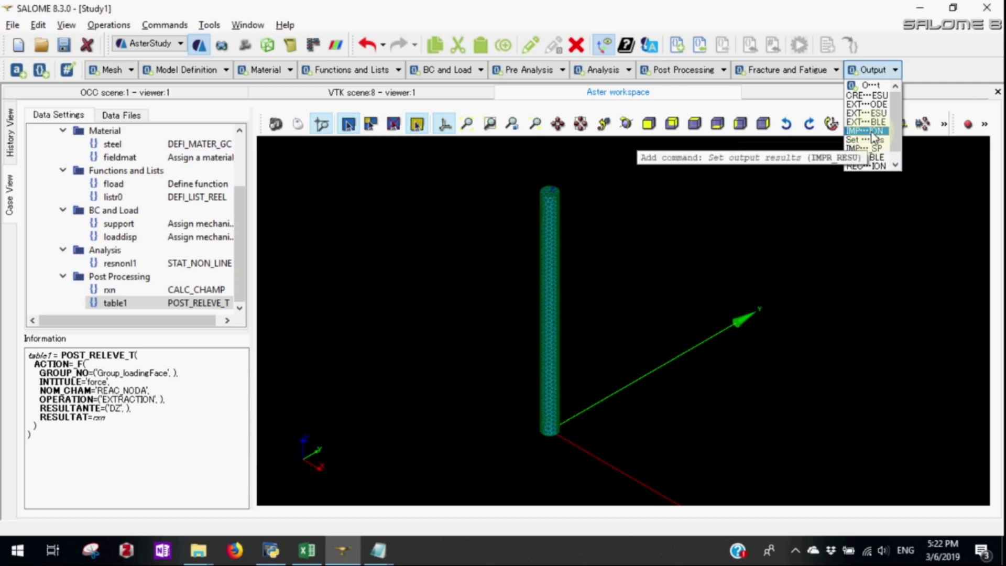
pyautogui.click(872, 159)
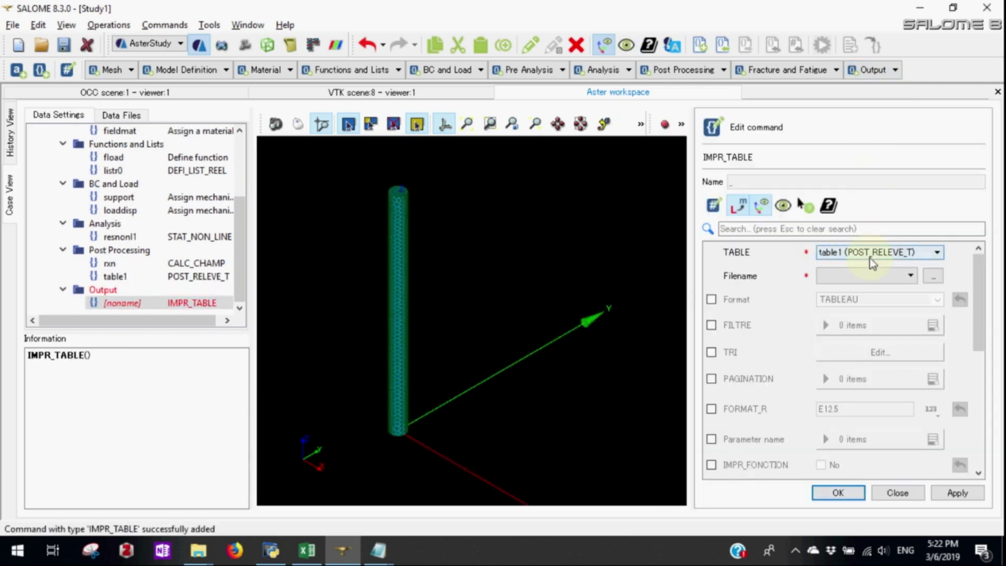
pyautogui.click(739, 301)
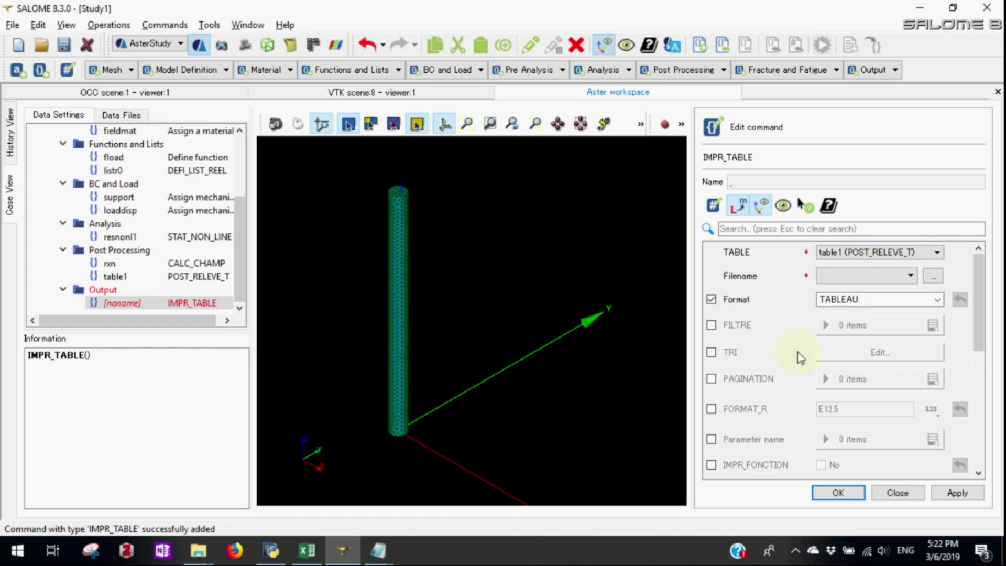
pyautogui.click(933, 275)
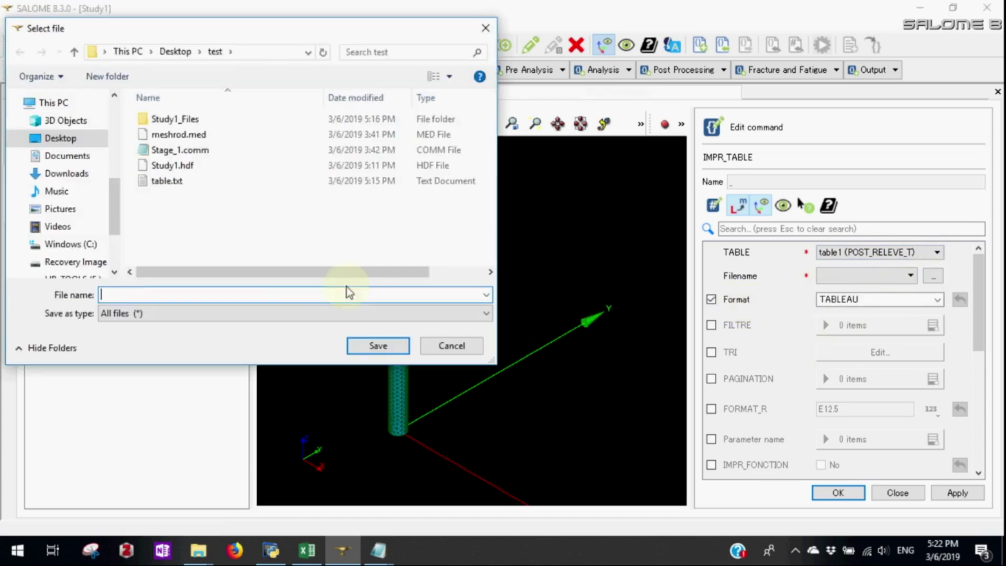
pyautogui.write('table')
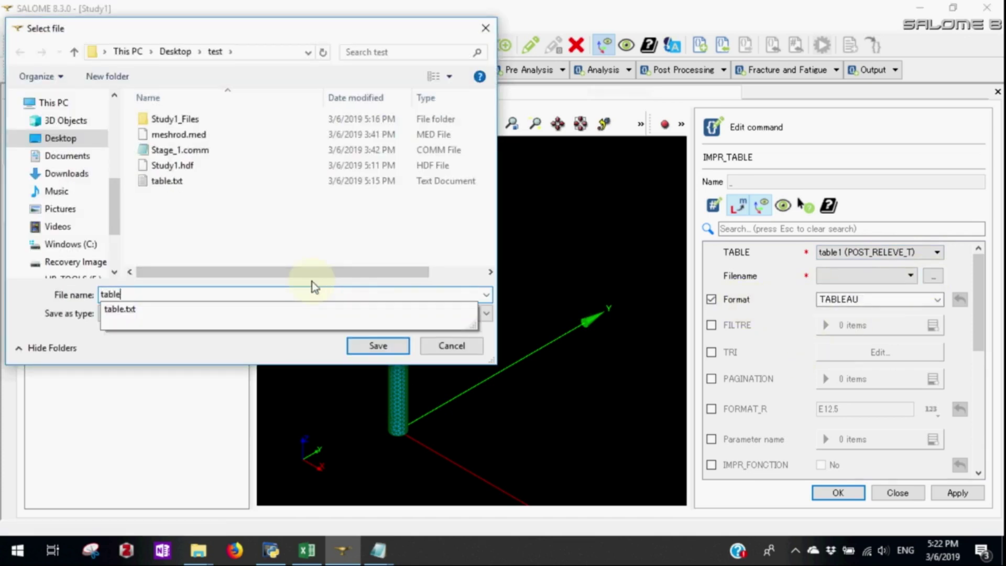
pyautogui.write('1.txt')
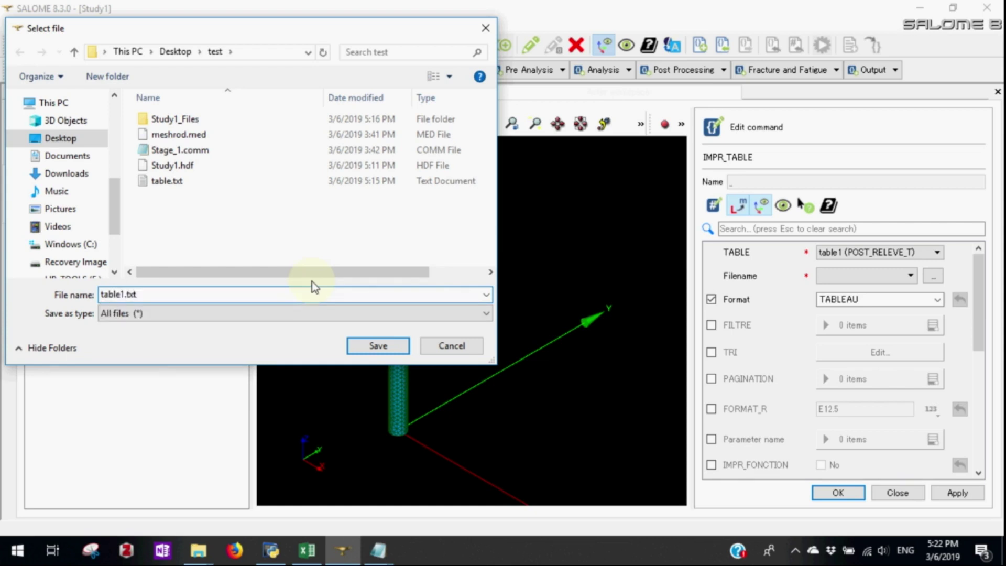
pyautogui.press('Return')
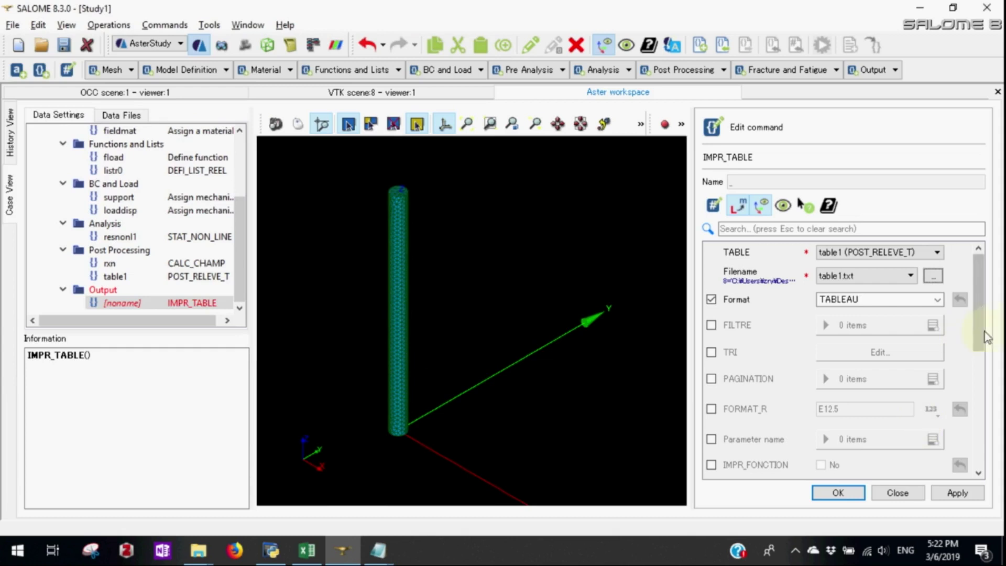
# Enable SEPARATEUR with a comma as the separator and store the IMPR_TABLE command
pyautogui.moveTo(979, 329); pyautogui.dragTo(979, 344)
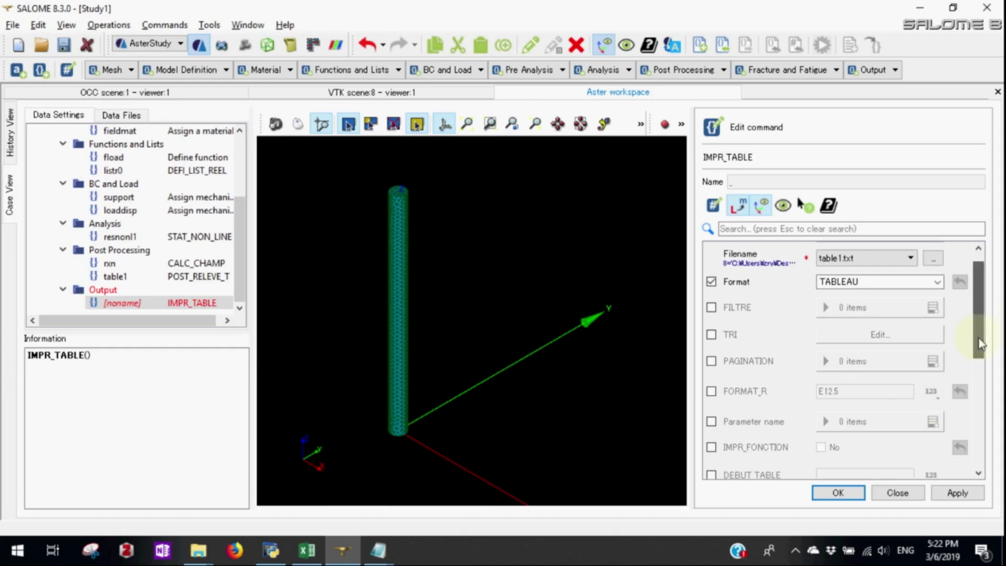
pyautogui.moveTo(979, 344); pyautogui.dragTo(989, 397)
pyautogui.click(768, 413)
pyautogui.click(851, 412)
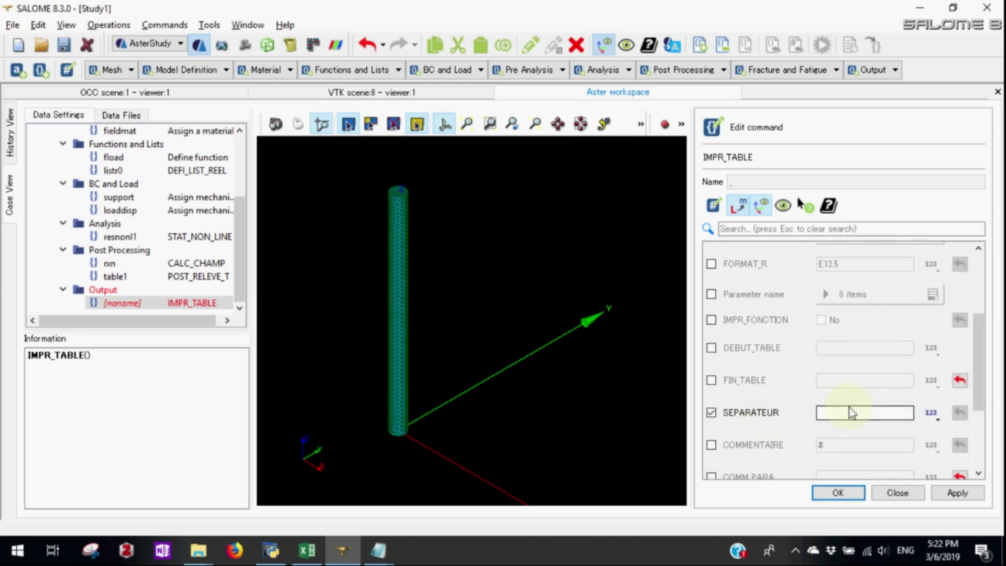
pyautogui.write(',')
pyautogui.moveTo(980, 362); pyautogui.dragTo(980, 418)
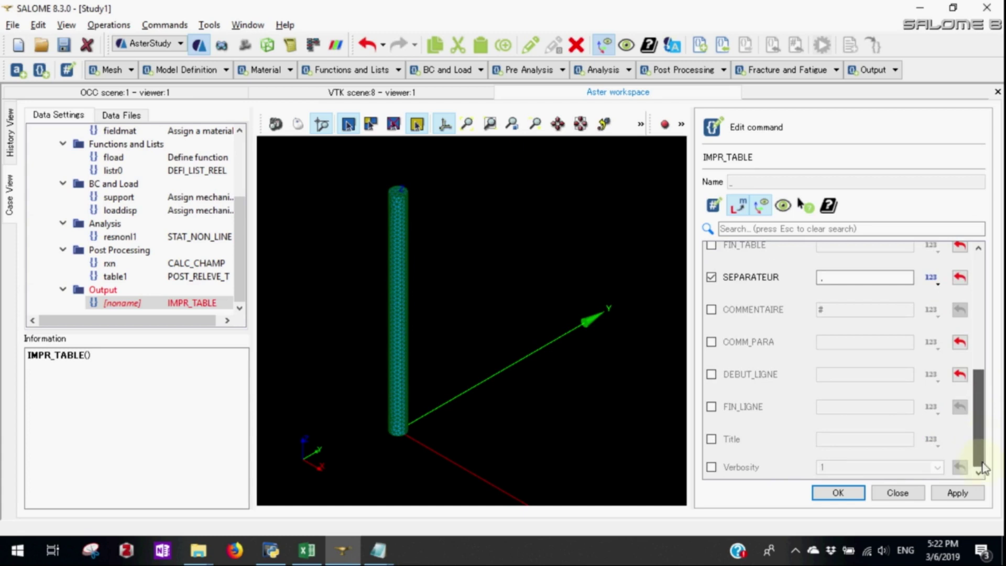
pyautogui.click(836, 495)
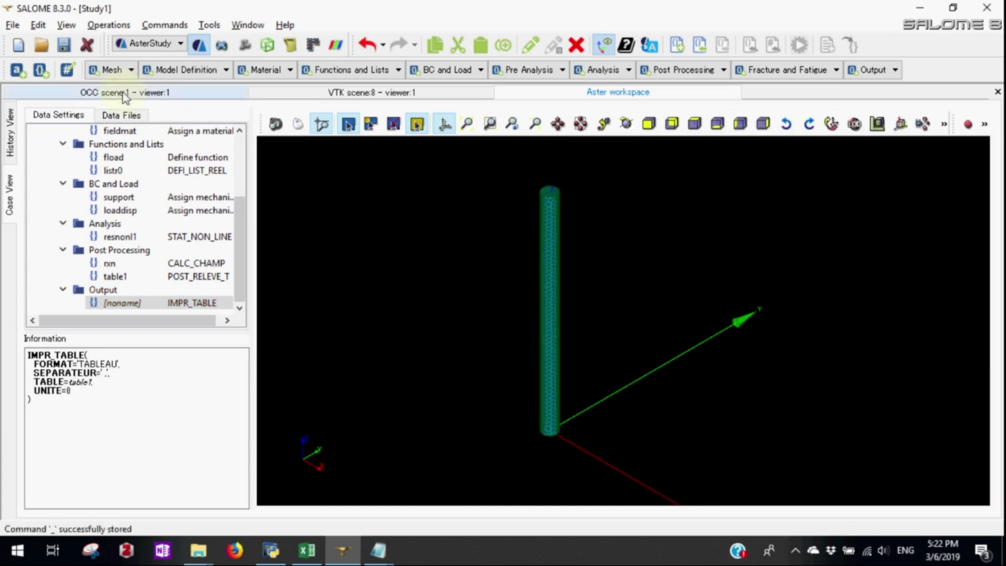
# Save the study and run the current case with Stage_1 on localhost
pyautogui.click(67, 48)
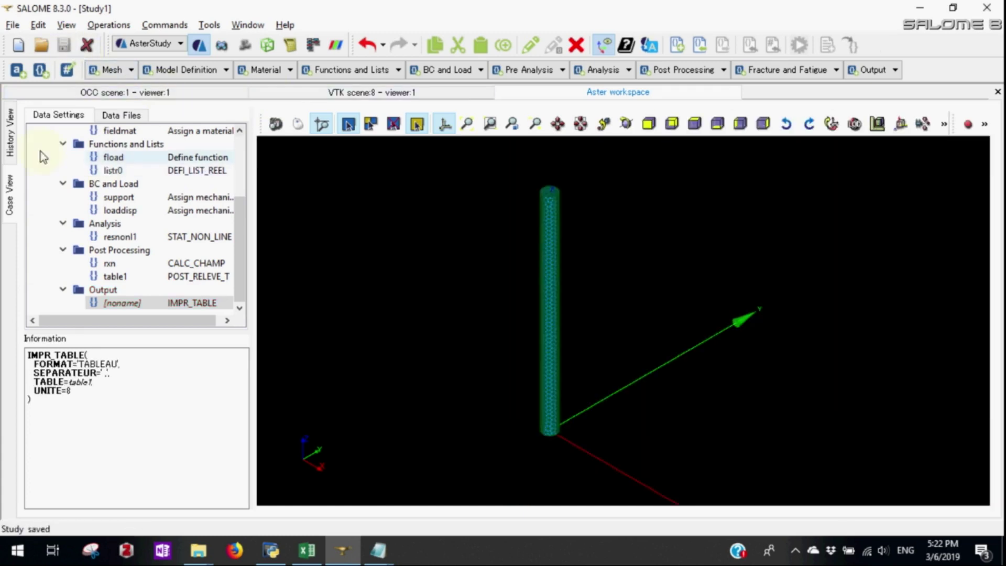
pyautogui.click(11, 136)
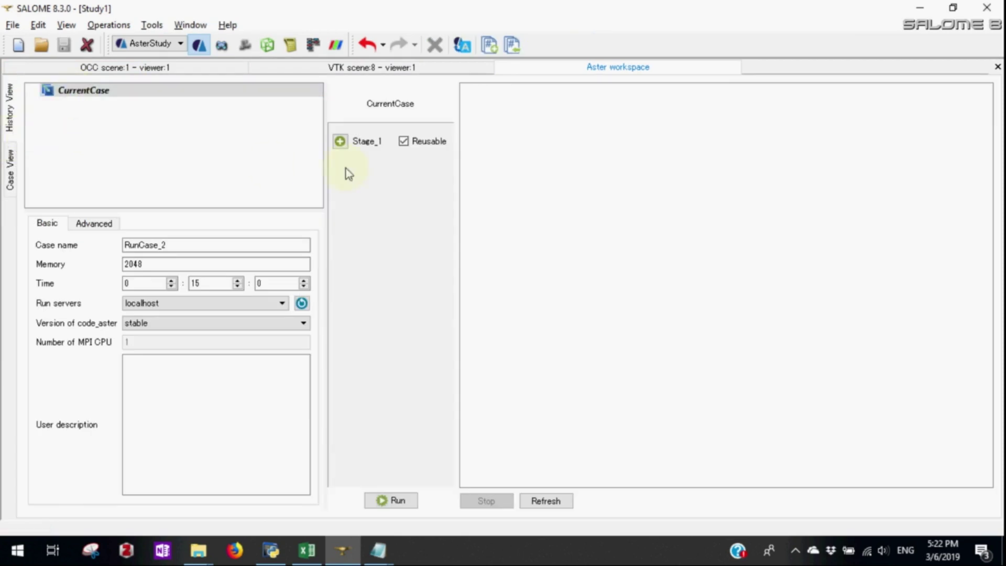
pyautogui.click(396, 500)
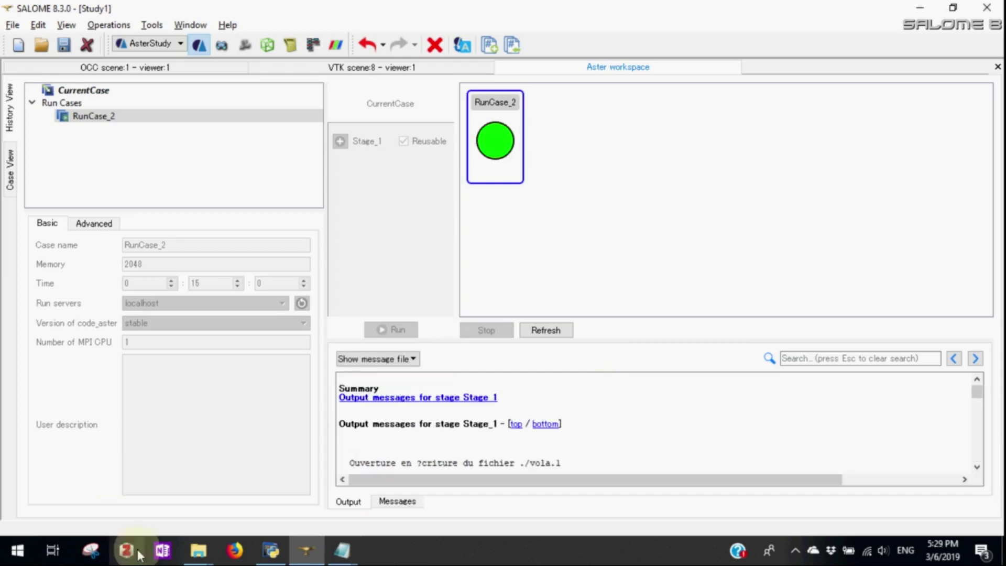
# Open table1.txt from the test folder in Notepad and copy its entire contents
pyautogui.click(198, 550)
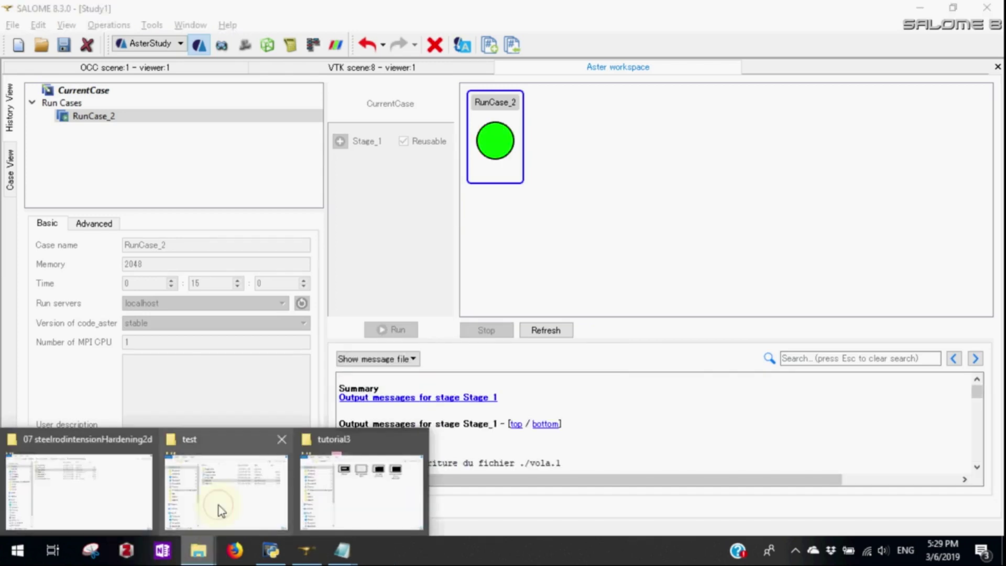
pyautogui.click(218, 505)
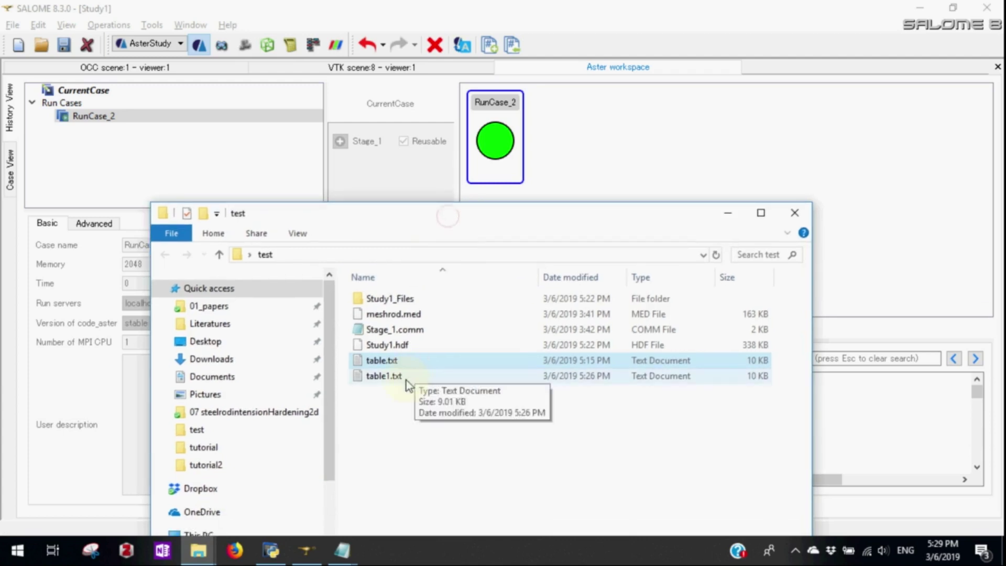
pyautogui.doubleClick(406, 380)
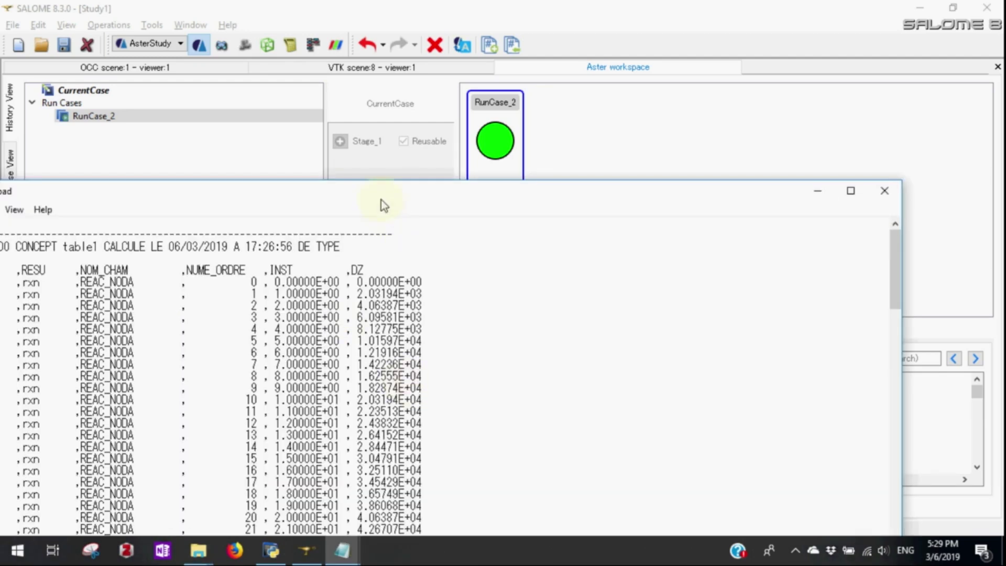
pyautogui.moveTo(381, 200); pyautogui.dragTo(533, 145)
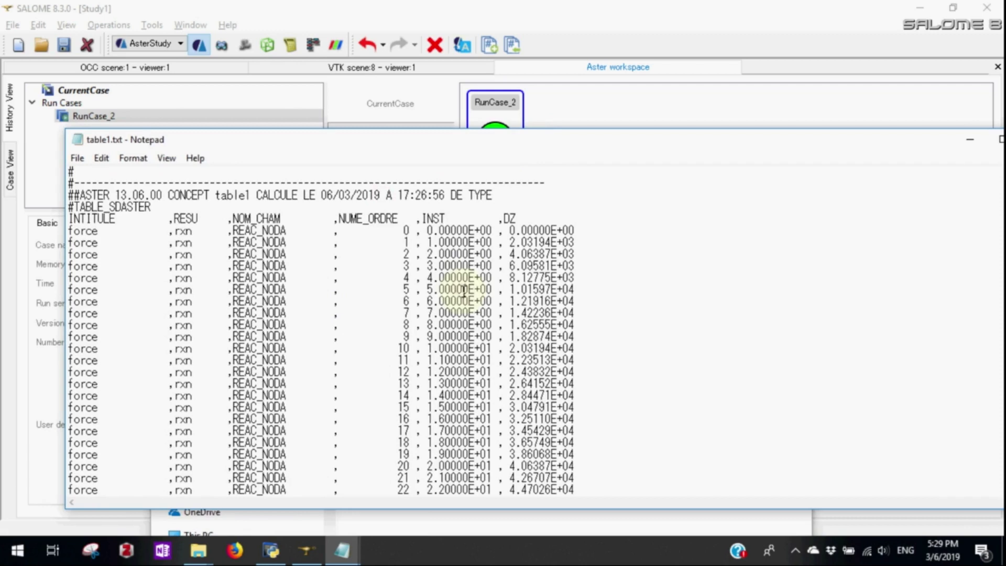
pyautogui.hotkey('ctrl', 'a')
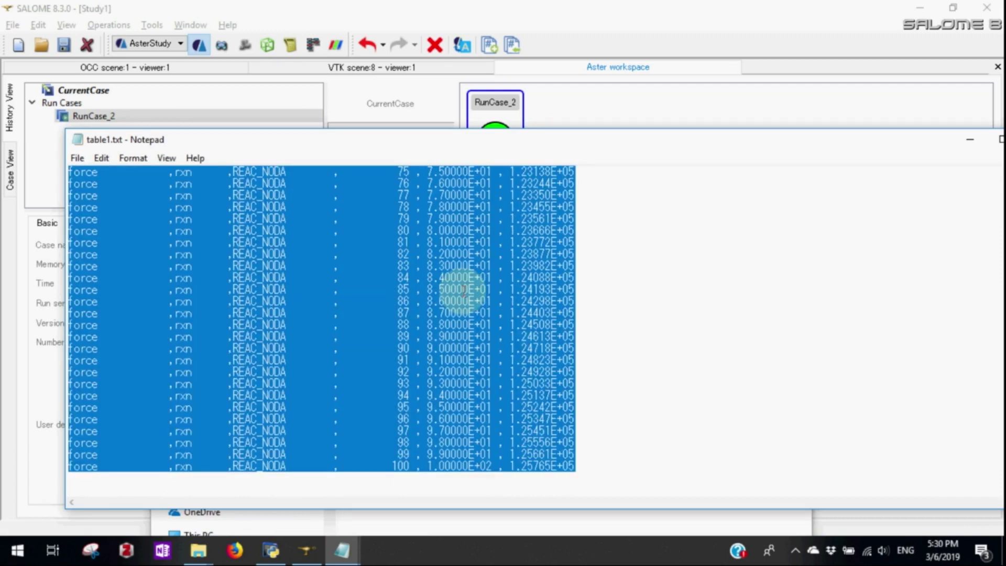
# Switch to Excel, create a blank workbook and paste the copied table starting at cell A1
pyautogui.press('super+r')
pyautogui.press('Return')
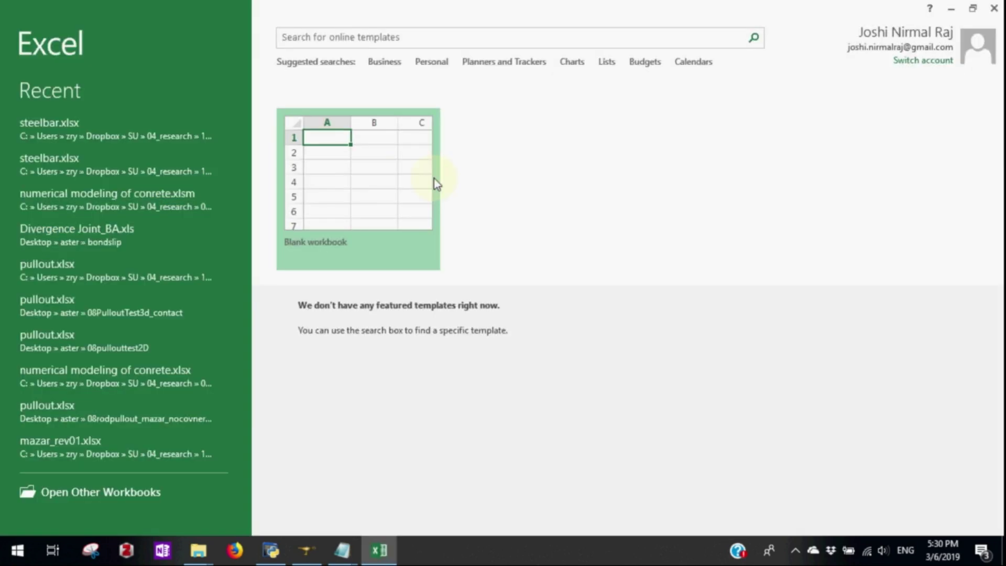
pyautogui.click(382, 183)
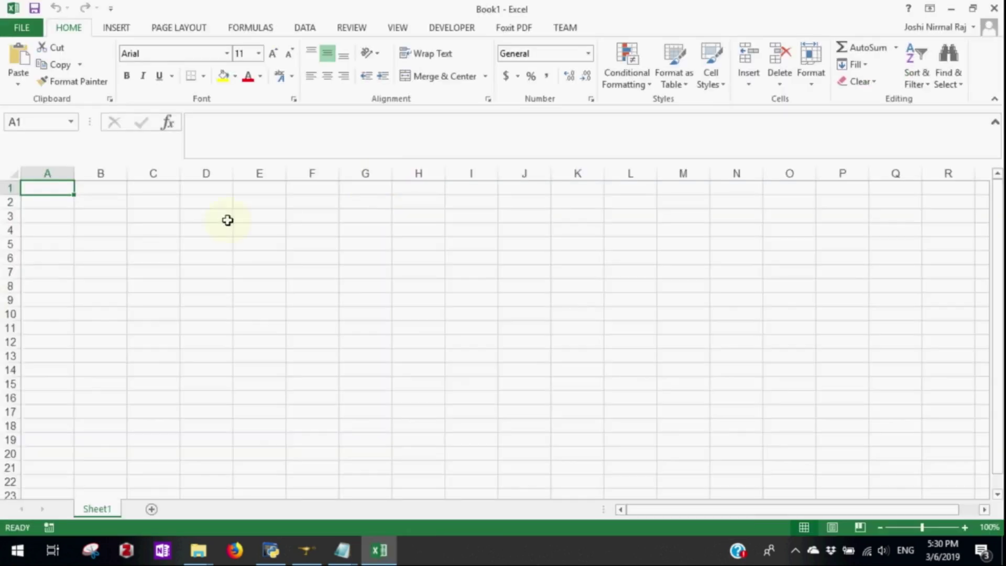
pyautogui.hotkey('ctrl', 'v')
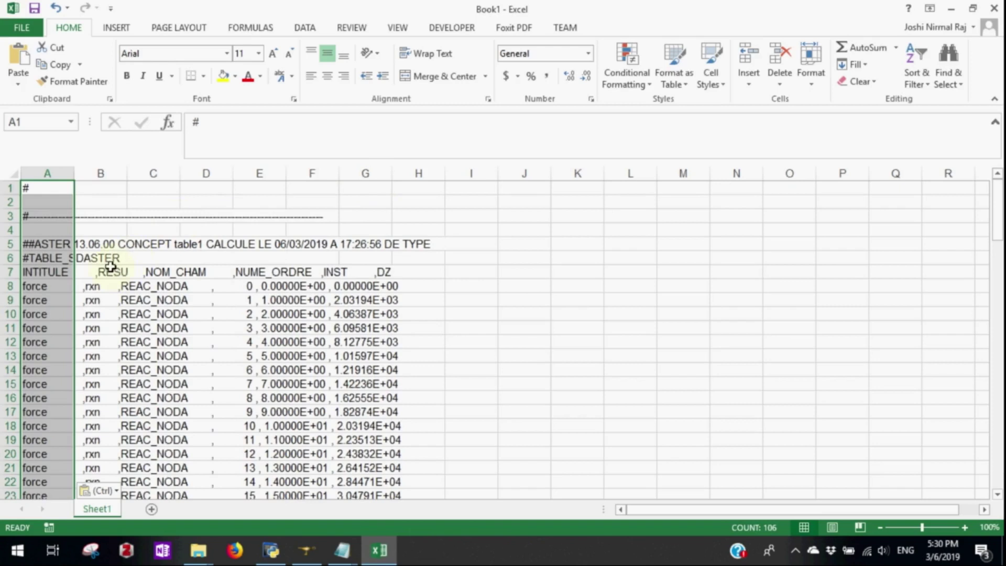
# Split the pasted text in column A into columns as delimited data, using only the comma as delimiter
pyautogui.click(304, 27)
pyautogui.click(501, 73)
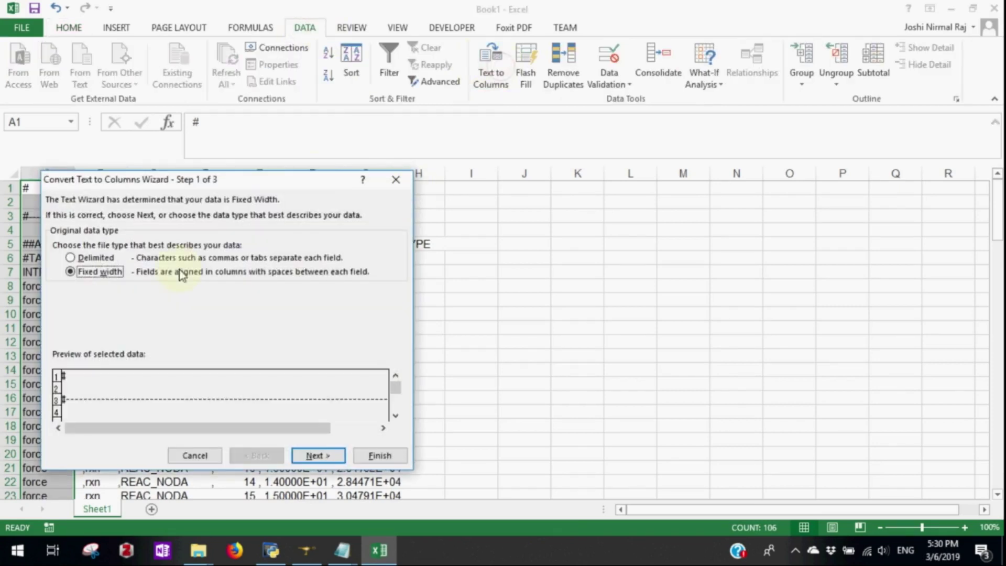
pyautogui.click(91, 257)
pyautogui.click(315, 455)
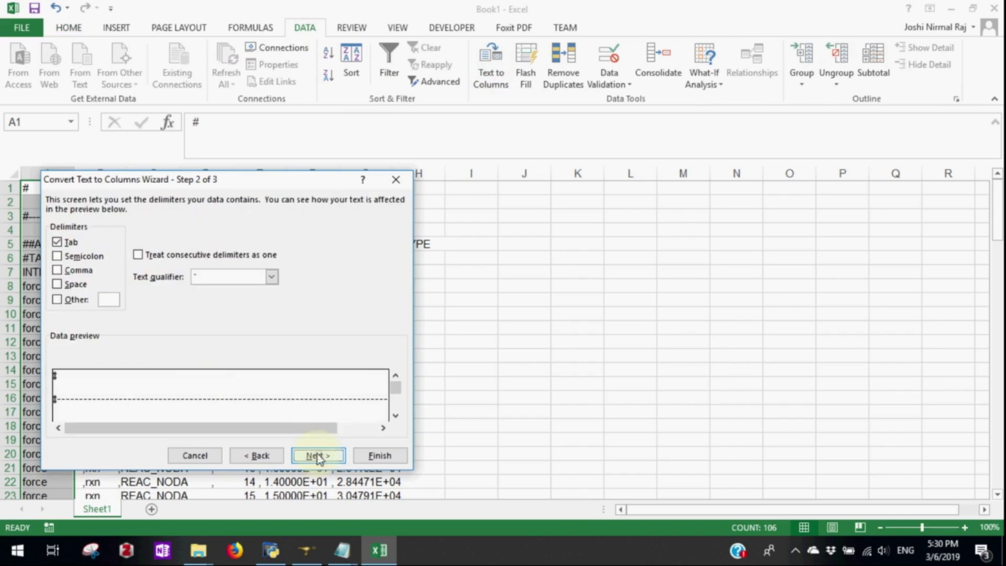
pyautogui.click(75, 270)
pyautogui.click(57, 242)
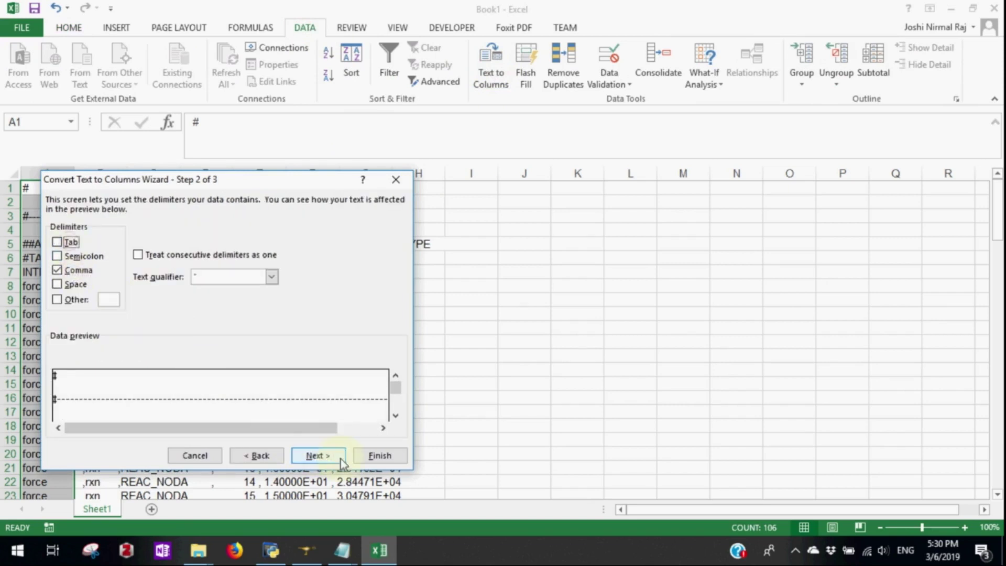
pyautogui.click(378, 456)
# Plot the DZ values in F8:F108 as a scatter chart with smooth lines and markers, placed beside the data
pyautogui.click(309, 286)
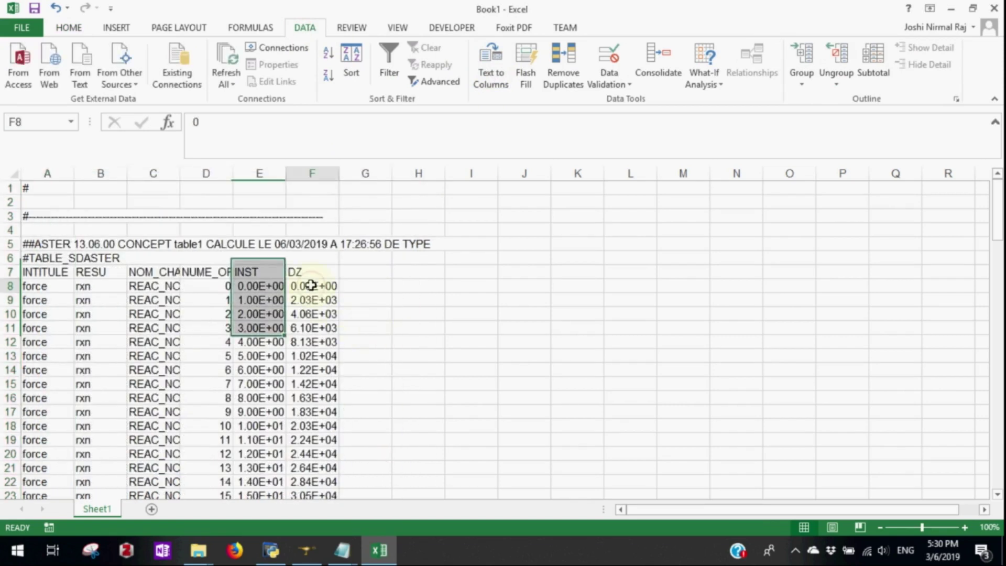
pyautogui.click(305, 272)
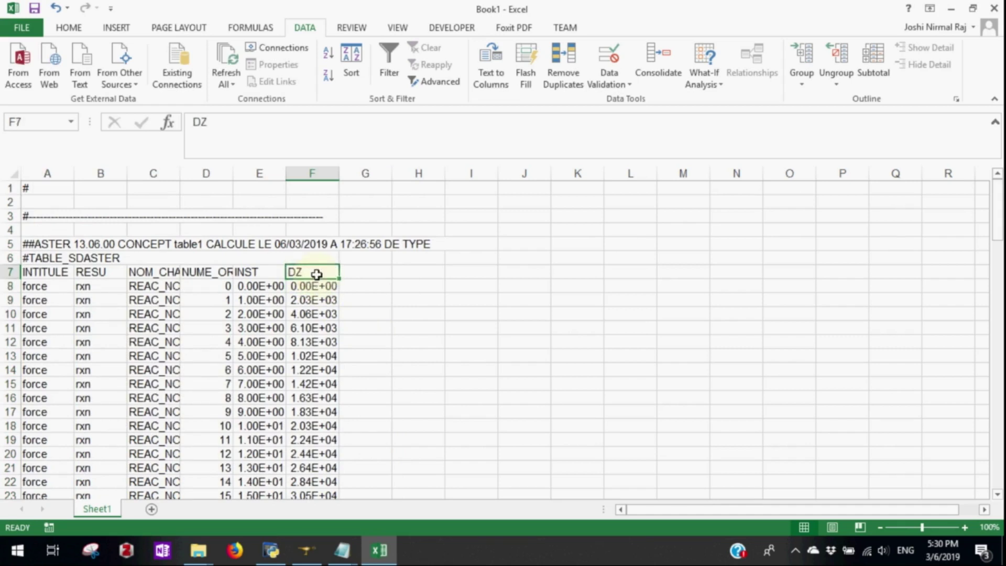
pyautogui.click(316, 286)
pyautogui.scroll(-12, 328, 300)
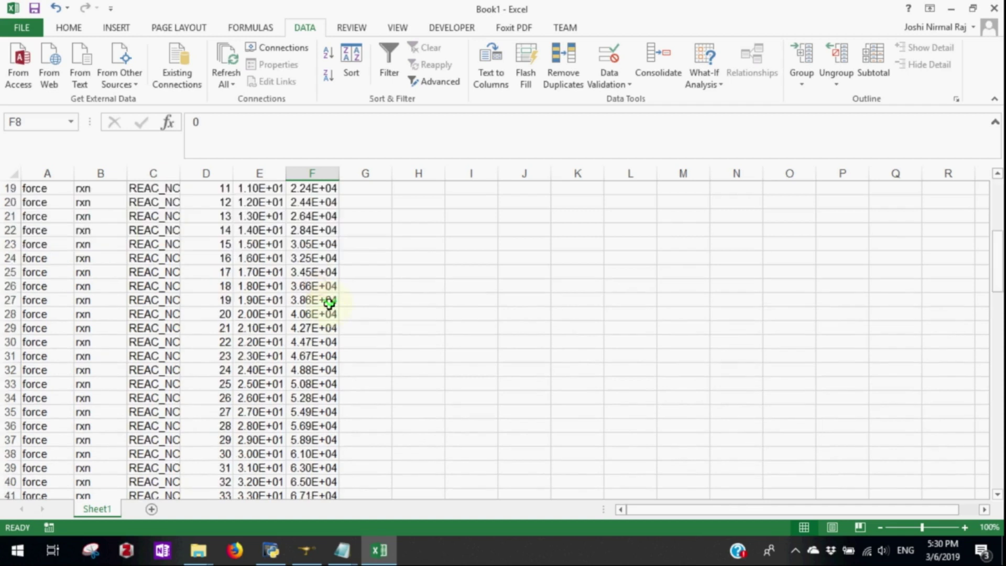
pyautogui.scroll(-20, 327, 307)
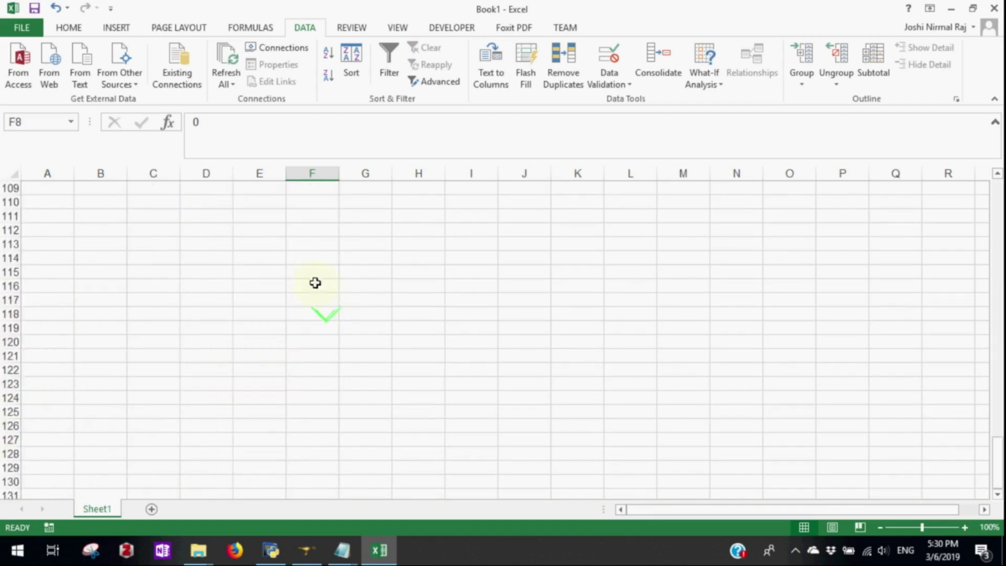
pyautogui.scroll(3, 315, 288)
pyautogui.keyDown('shift'); pyautogui.click(313, 299); pyautogui.keyUp('shift')
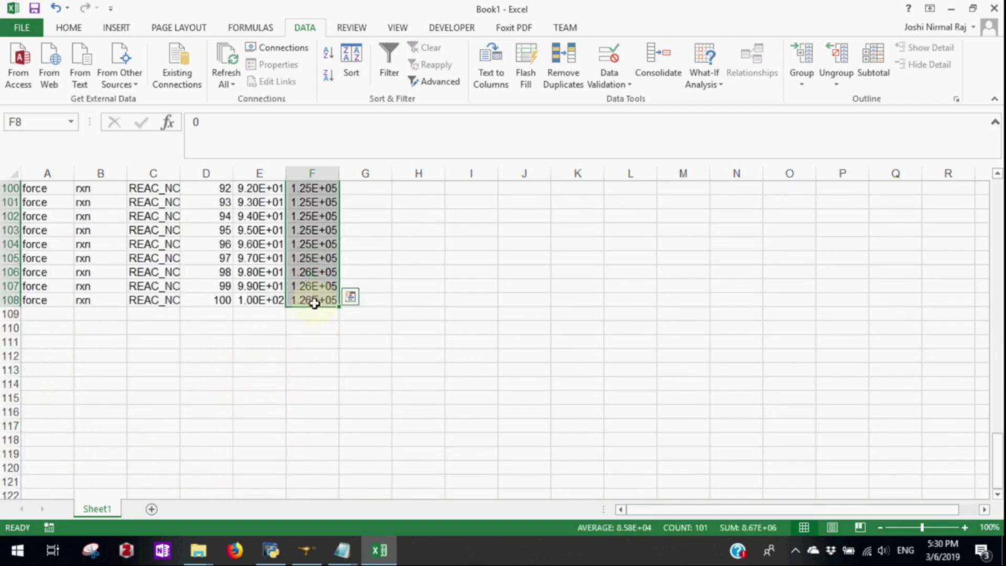
pyautogui.click(118, 29)
pyautogui.click(501, 83)
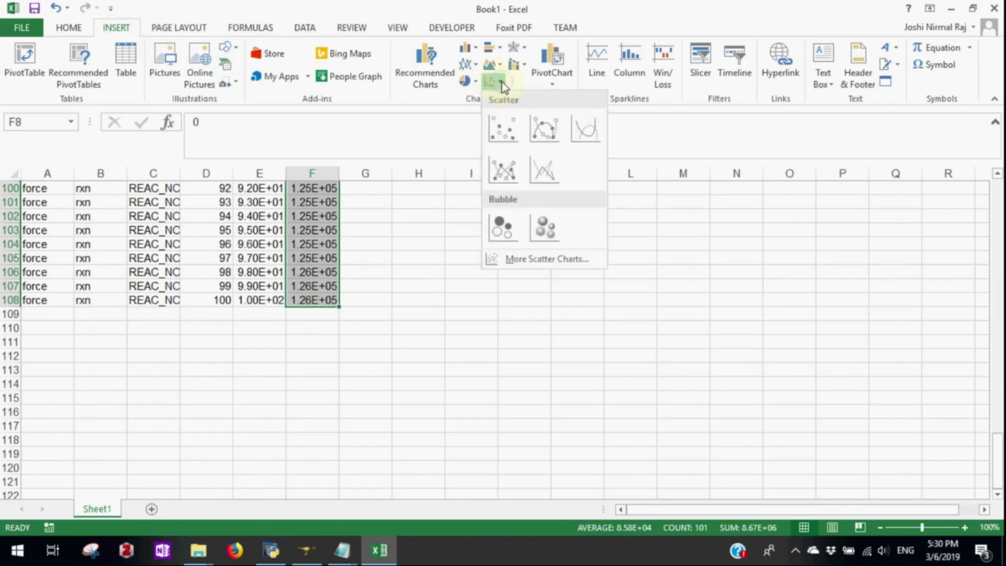
pyautogui.click(550, 133)
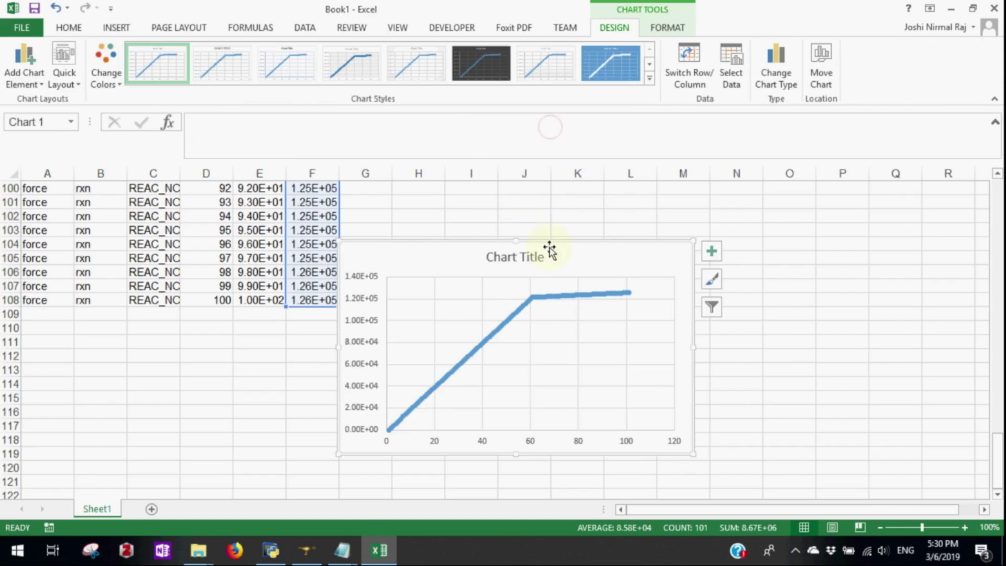
pyautogui.moveTo(548, 250); pyautogui.dragTo(617, 191)
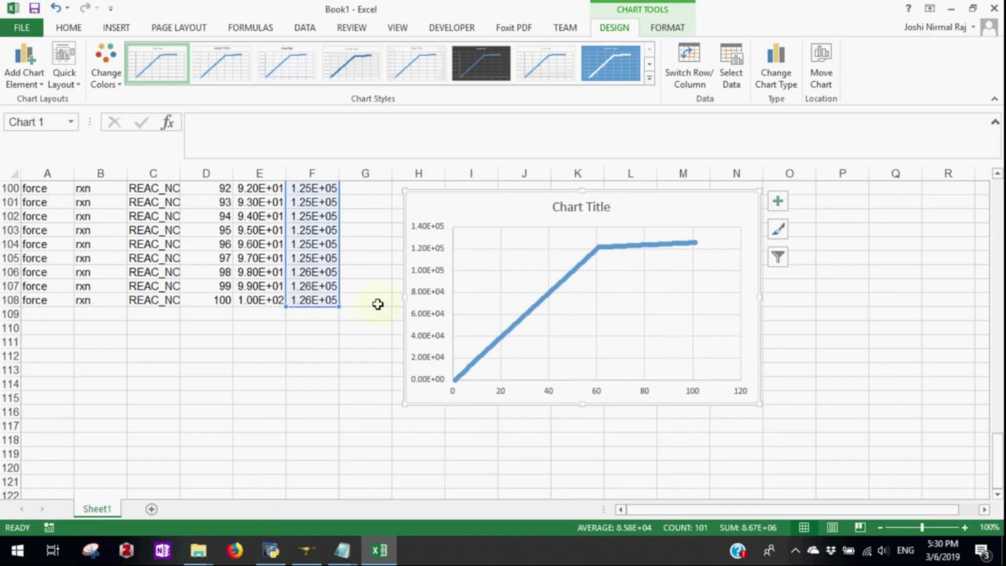
# Delete the scatter chart of the DZ values
pyautogui.scroll(2, 378, 303)
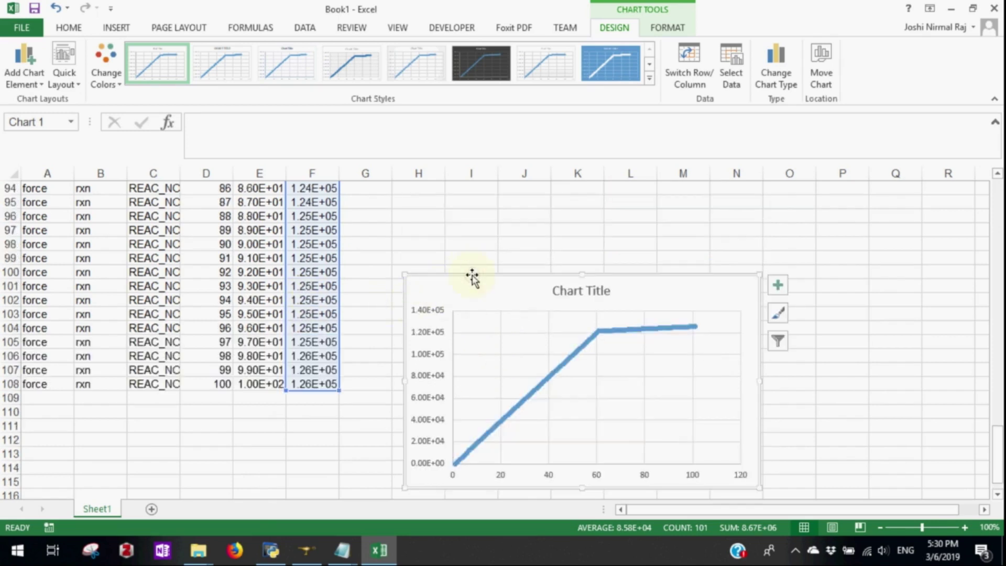
pyautogui.press('Delete')
pyautogui.scroll(20, 471, 280)
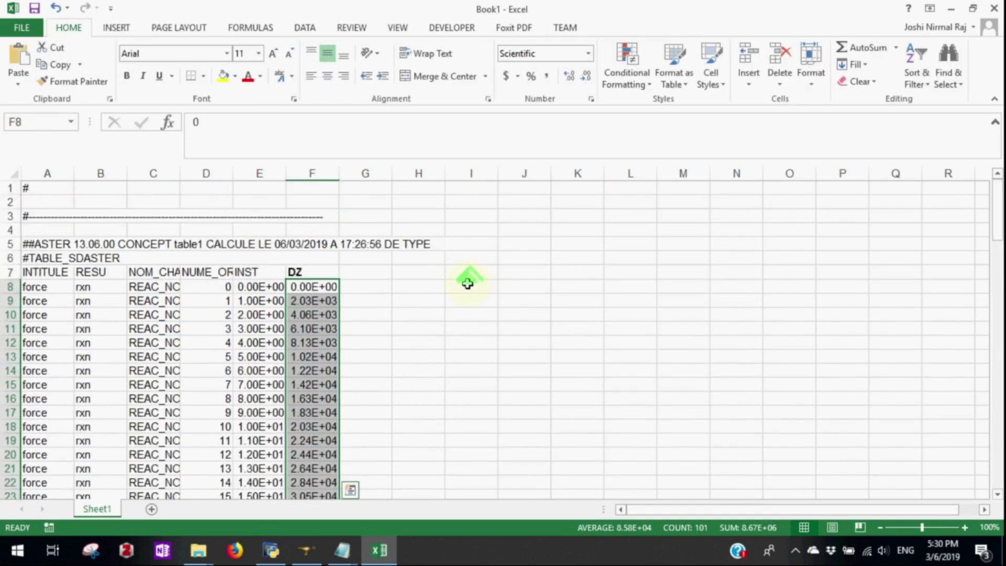
# Paste the DZ scatter chart back into the sheet at cell J7, leaving space beside the data columns
pyautogui.click(556, 269)
pyautogui.hotkey('ctrl', 'v')
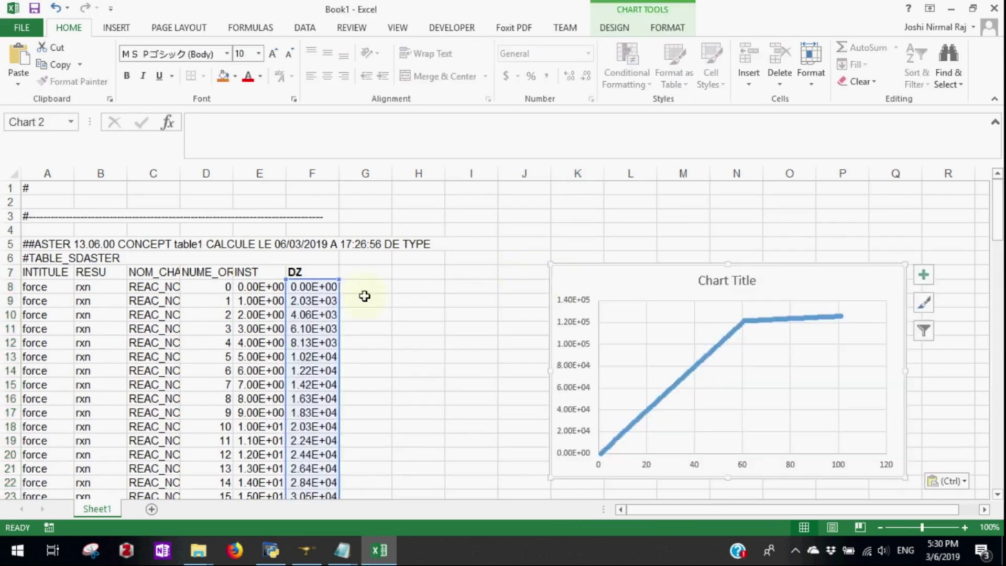
pyautogui.click(362, 285)
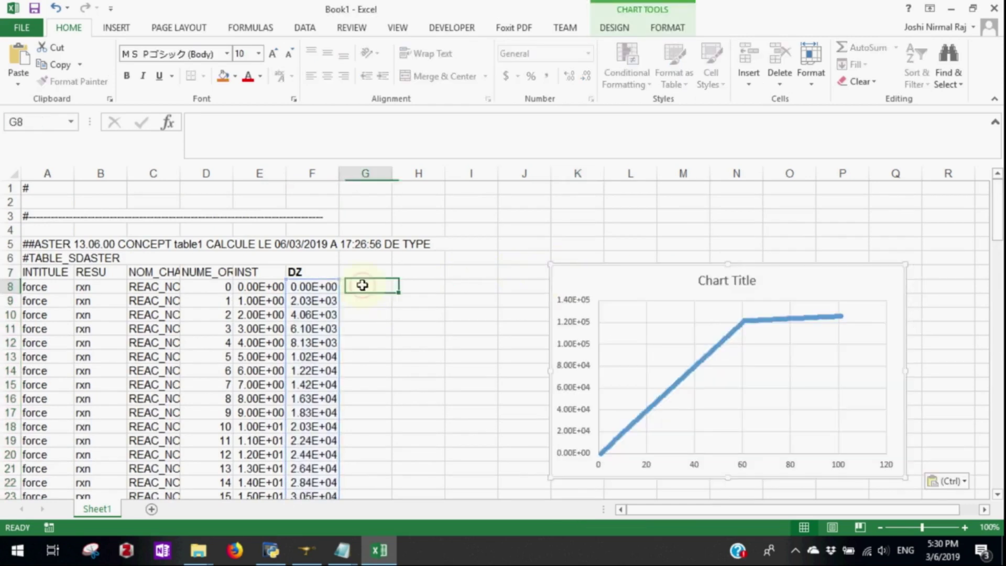
# Rename the DZ header in F7 as "Reaction Force" and widen column F to fit it
pyautogui.click(319, 276)
pyautogui.write('Reaction')
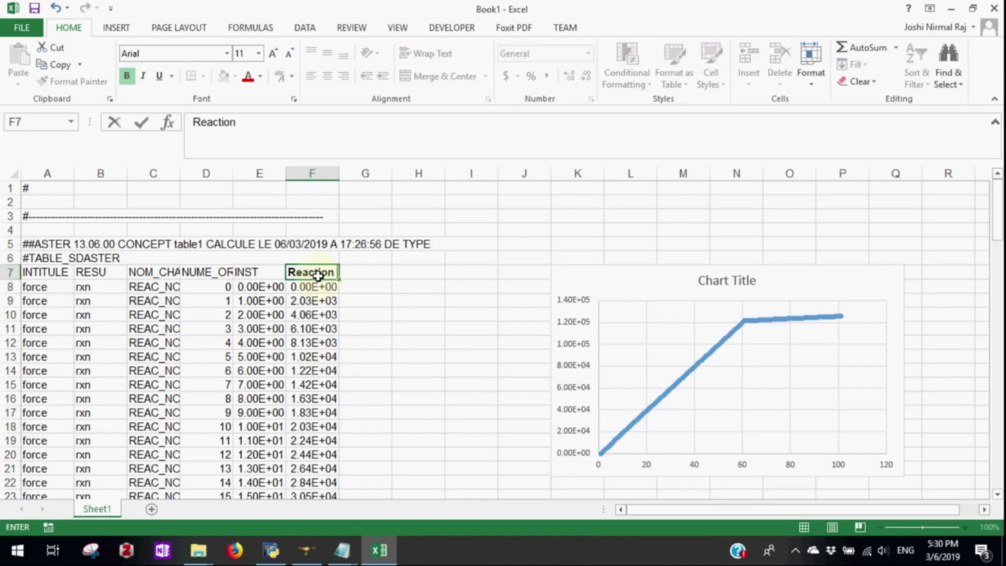
pyautogui.write(' Force')
pyautogui.press('Tab')
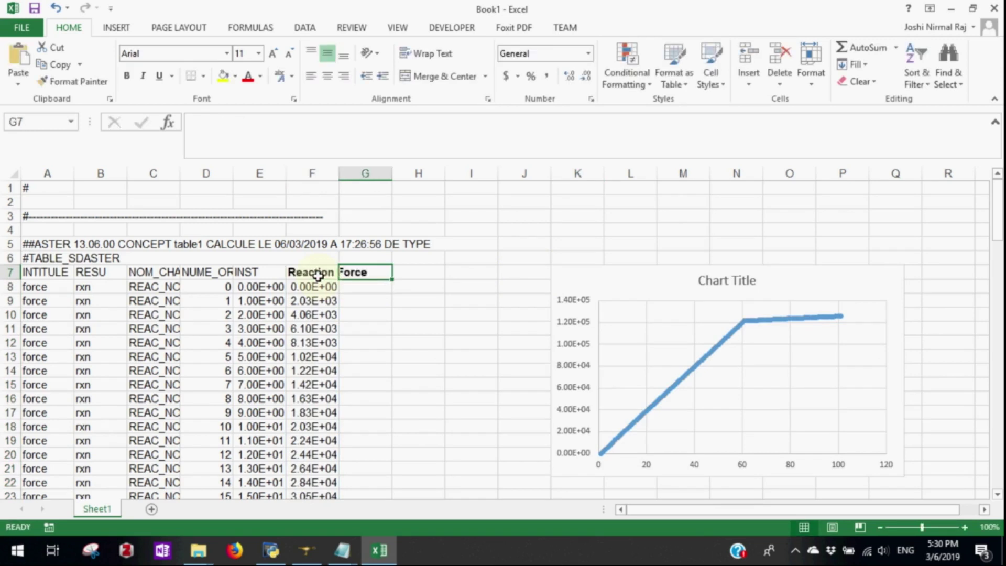
pyautogui.moveTo(339, 173); pyautogui.dragTo(383, 175)
pyautogui.click(338, 174)
# Enter the header "Displacement" in G7 and make it bold
pyautogui.write('Displace')
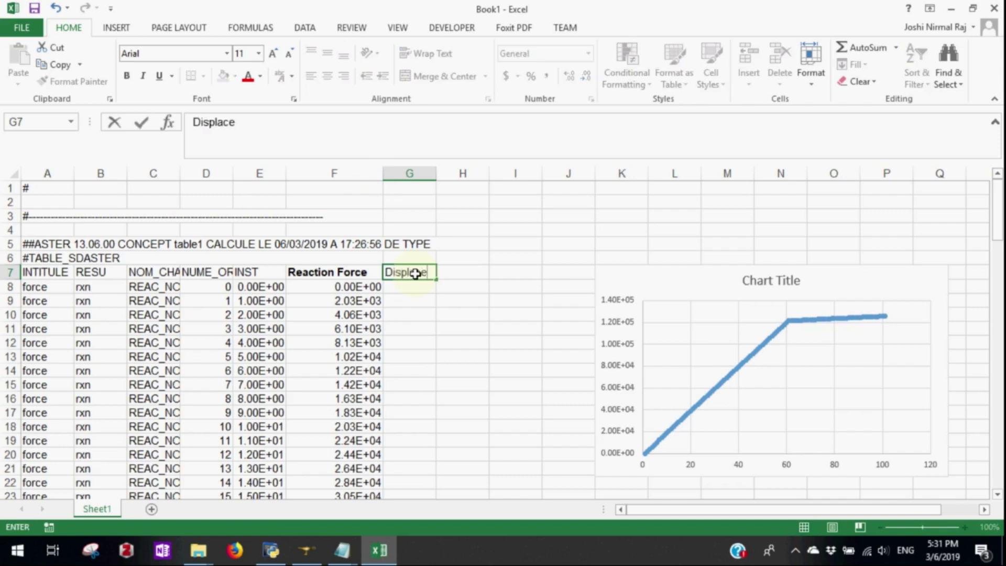
pyautogui.write('ment')
pyautogui.press('Return')
pyautogui.click(415, 274)
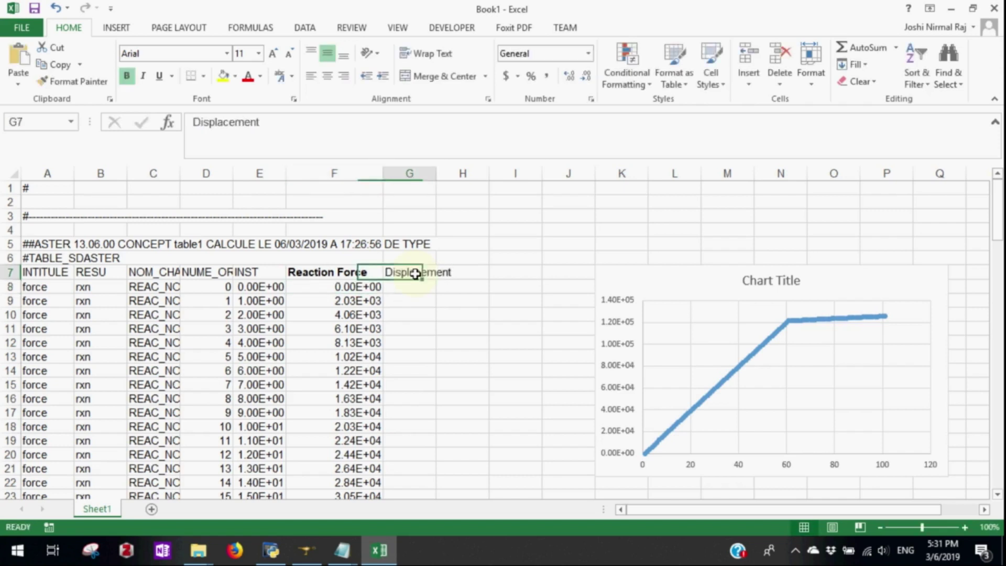
pyautogui.hotkey('ctrl', 'b')
pyautogui.press('Return')
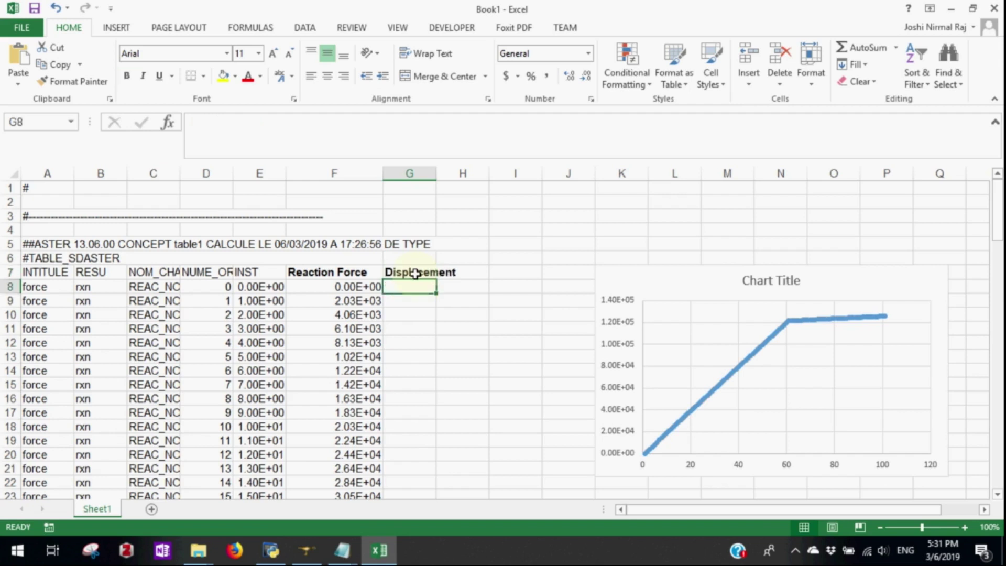
# Calculate the displacement in G8 with the formula =E8*1e-5 and fill it down to G108
pyautogui.write('=')
pyautogui.press('Left')
pyautogui.press('Left')
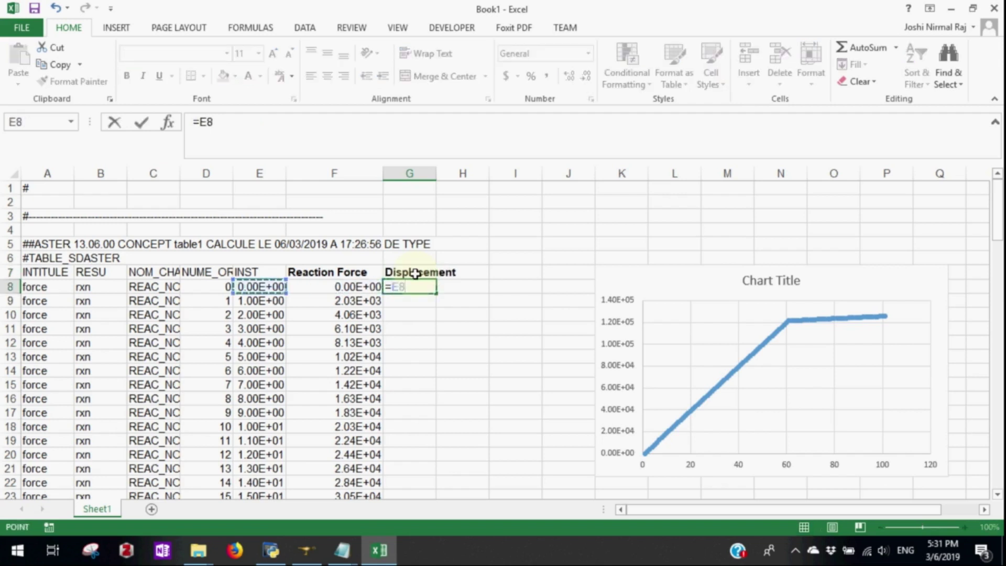
pyautogui.write('*1e-5')
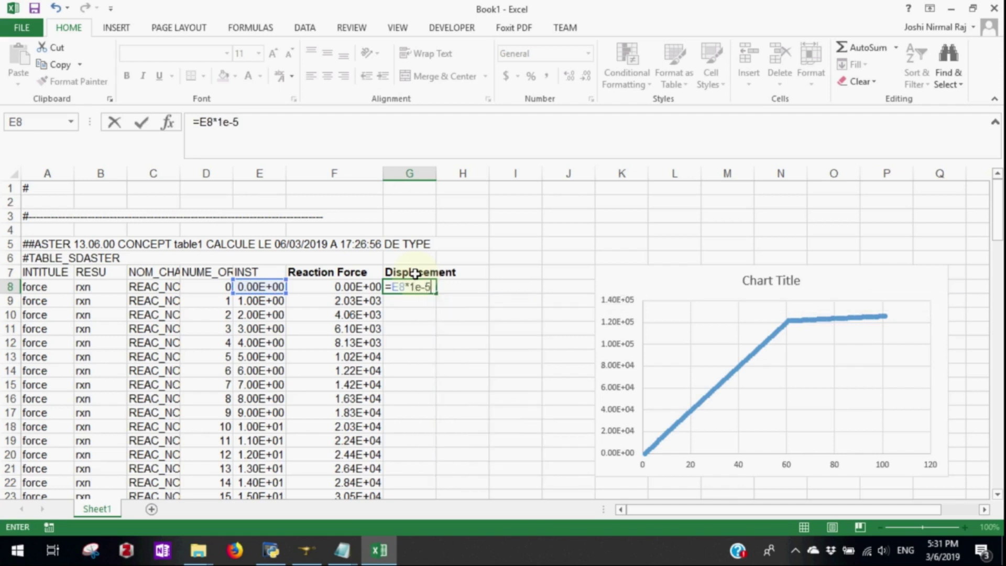
pyautogui.press('Return')
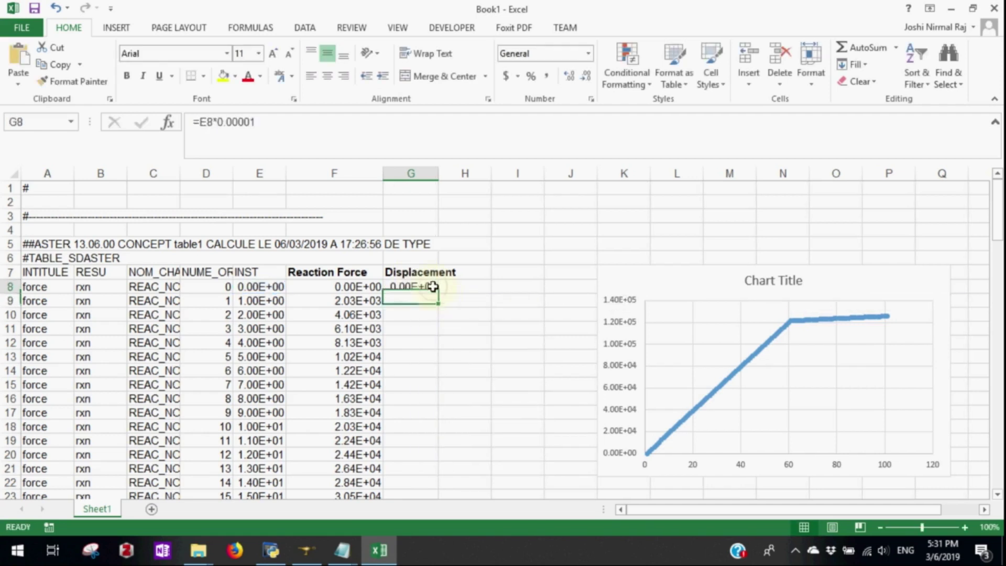
pyautogui.click(432, 286)
pyautogui.doubleClick(437, 293)
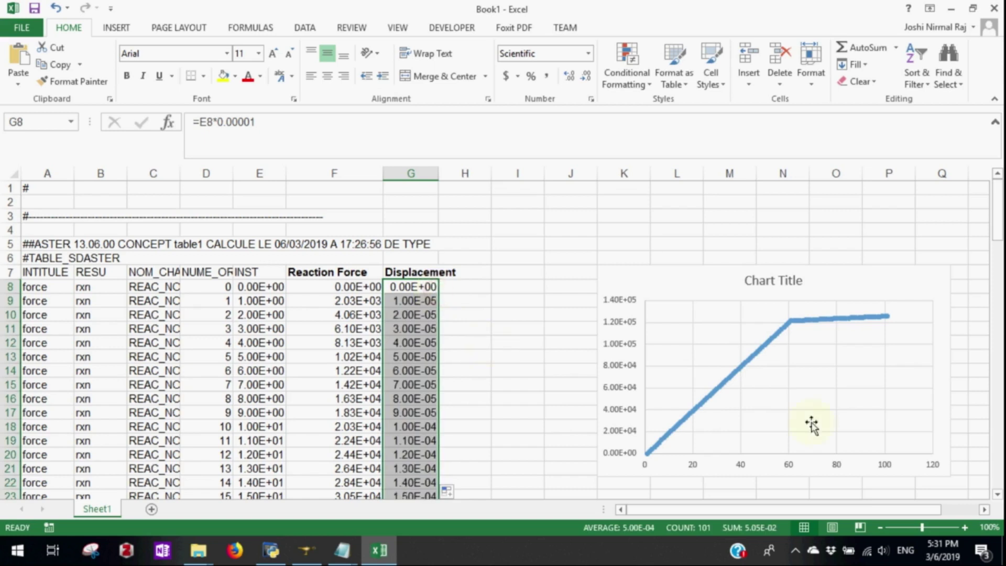
# Set the chart series' X values to the displacement range G8:G108, keeping F8:F108 as the Y values
pyautogui.rightClick(727, 390)
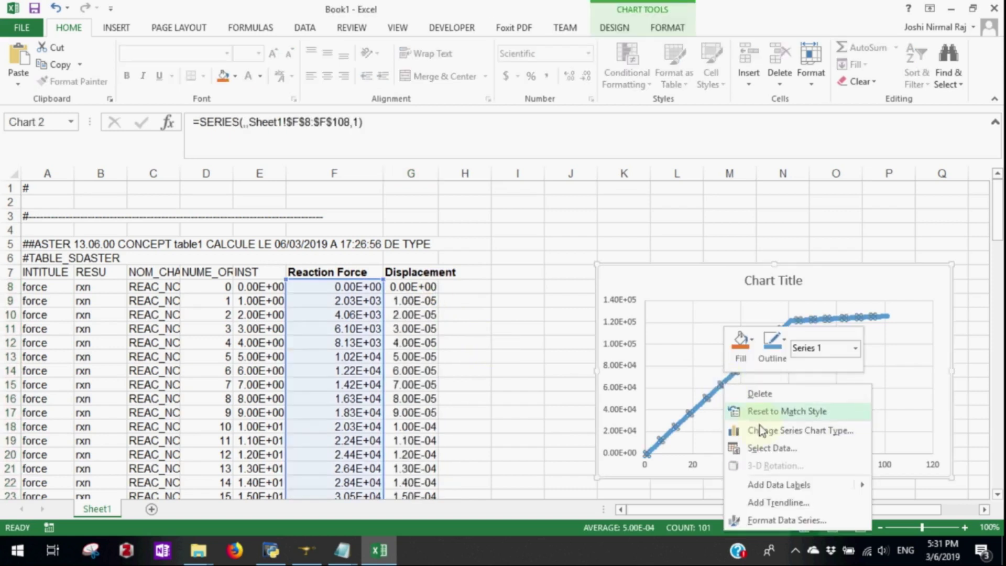
pyautogui.click(775, 447)
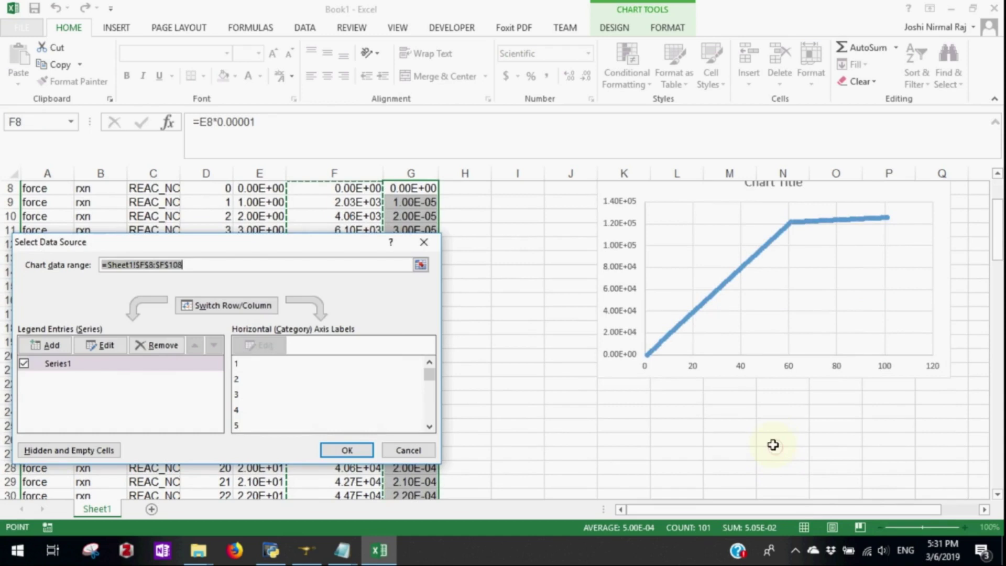
pyautogui.doubleClick(116, 365)
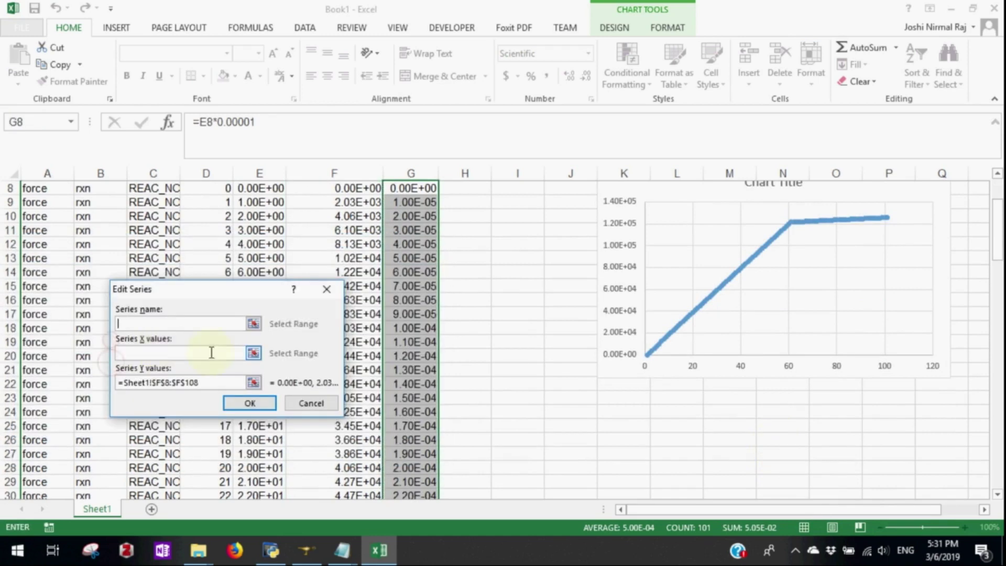
pyautogui.click(253, 353)
pyautogui.scroll(3, 414, 236)
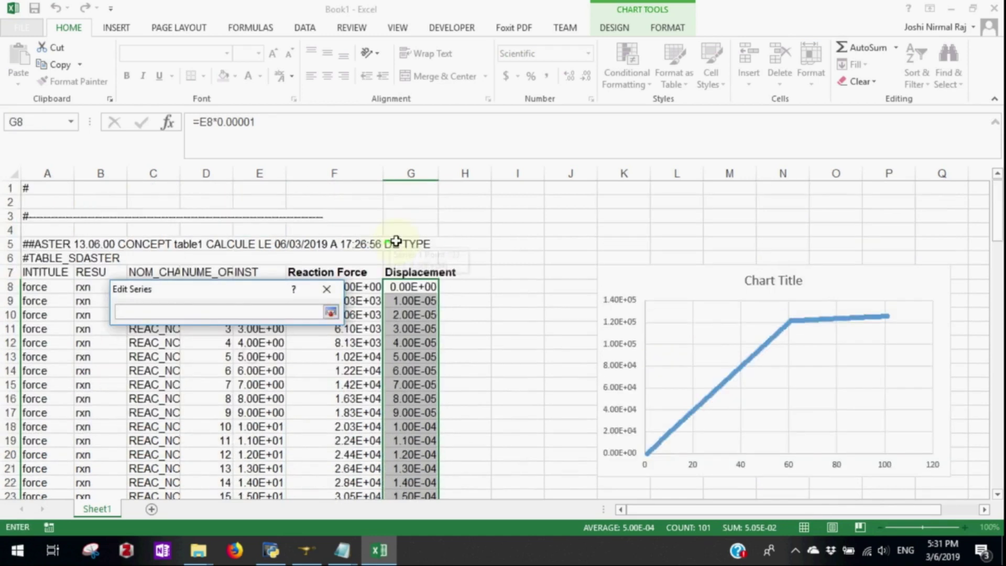
pyautogui.click(414, 288)
pyautogui.hotkey('ctrl', 'shift', 'Down')
pyautogui.press('Return')
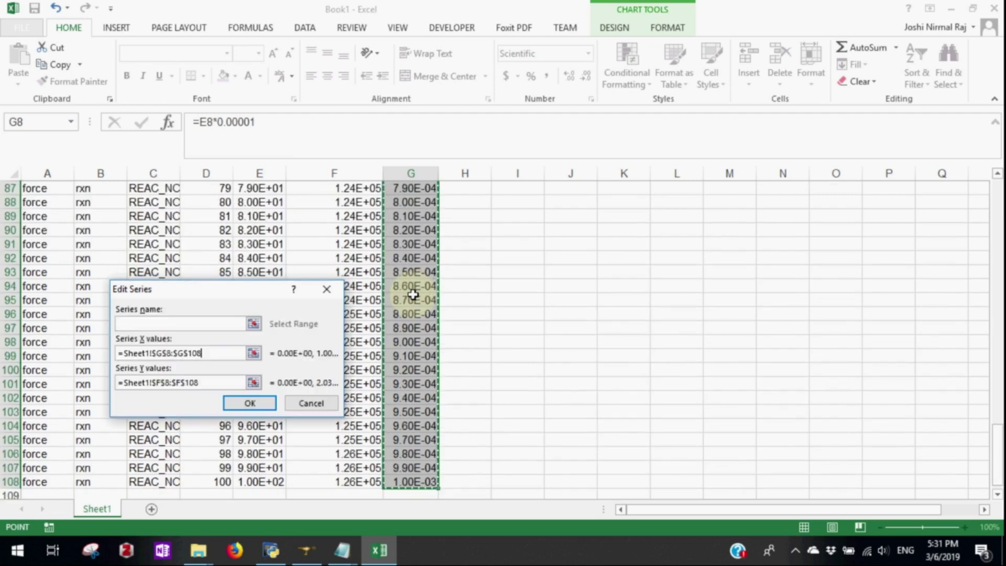
pyautogui.click(256, 401)
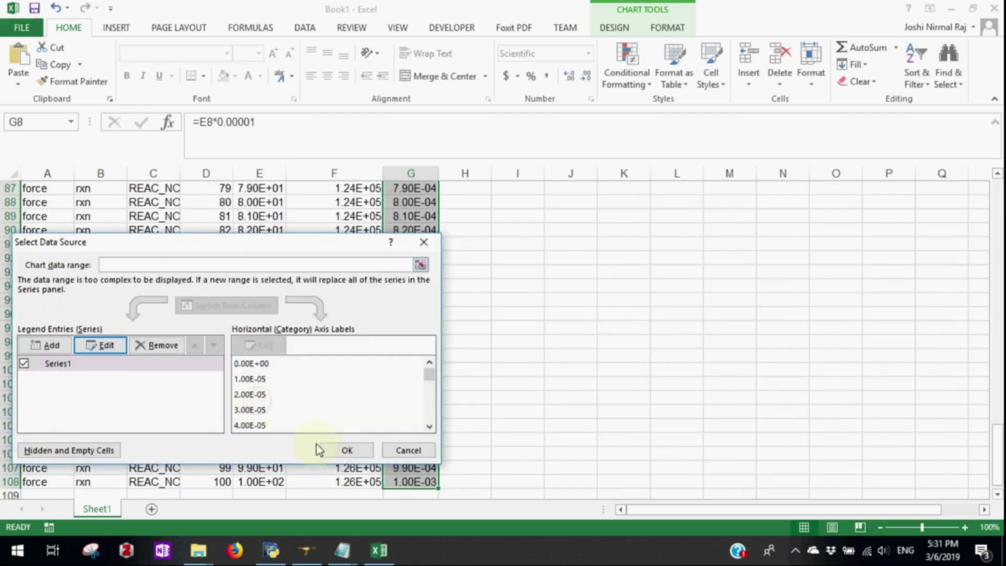
pyautogui.click(350, 449)
pyautogui.scroll(20, 652, 290)
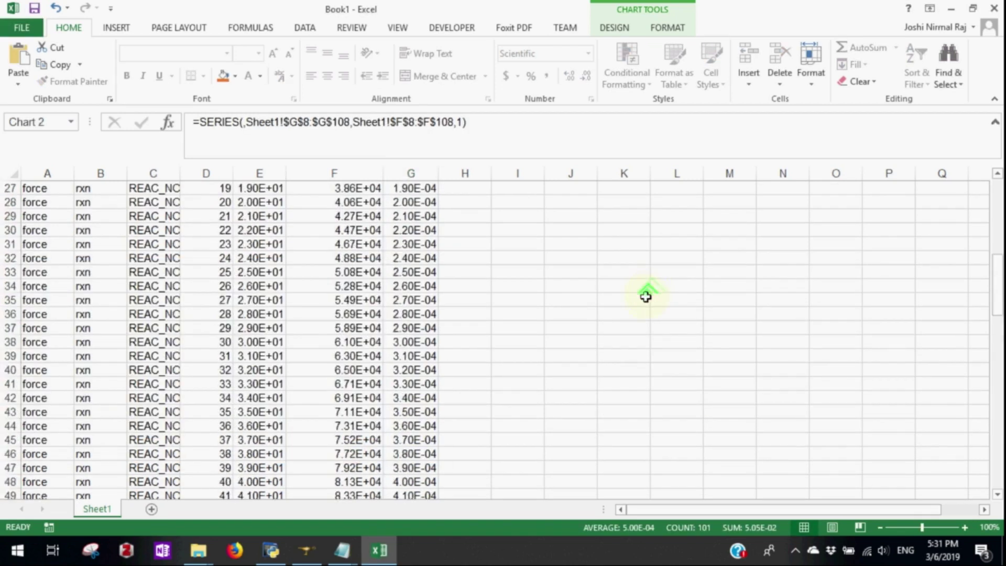